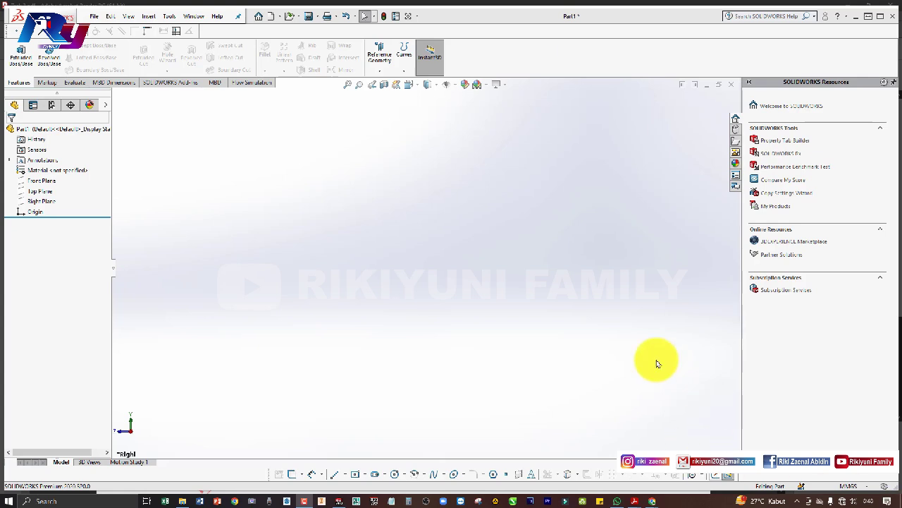
Step: Switch from the empty part to the Tail Rod Guide drawing in Task 2.pdf in Acrobat Reader
key("alt+Tab")
left_click(519, 227)
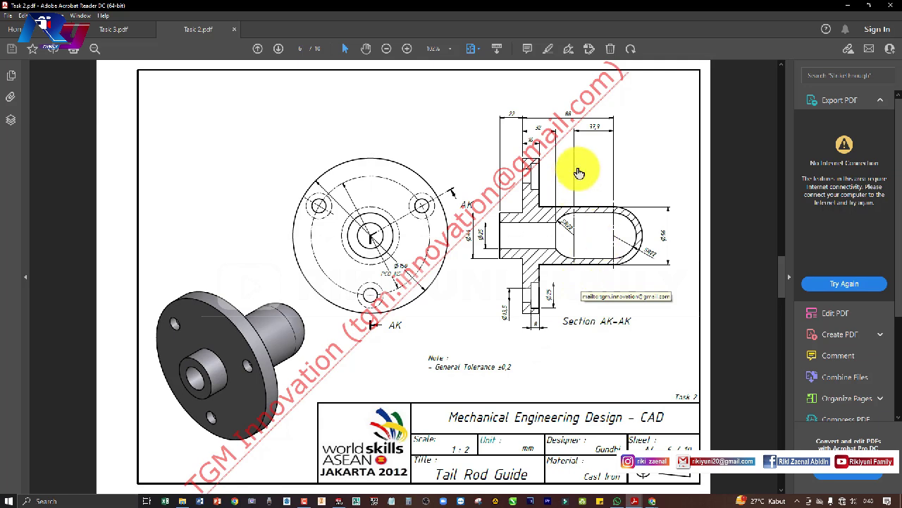
Step: Zoom the Task 2 drawing to read the Section AK-AK dimensions such as 22, 37.9 and Ø56
scroll(650, 141, "up", 2, "ctrl")
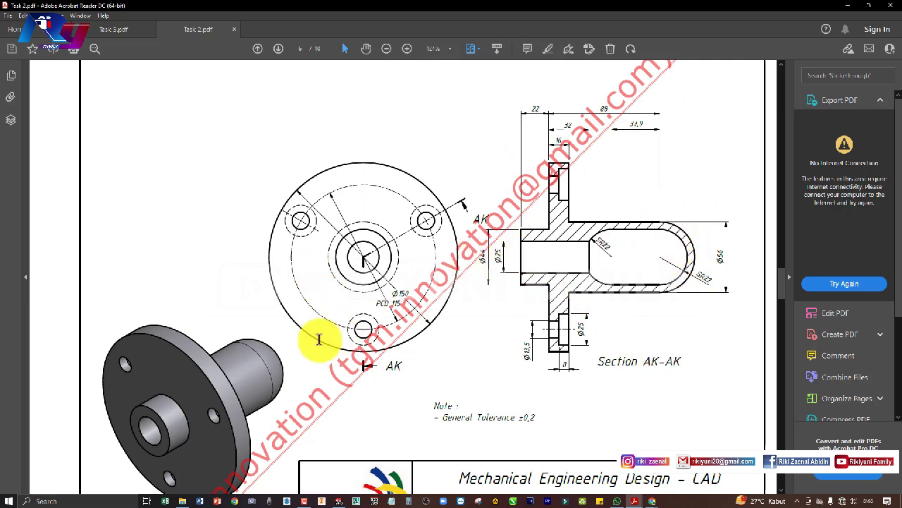
scroll(234, 385, "down", 1)
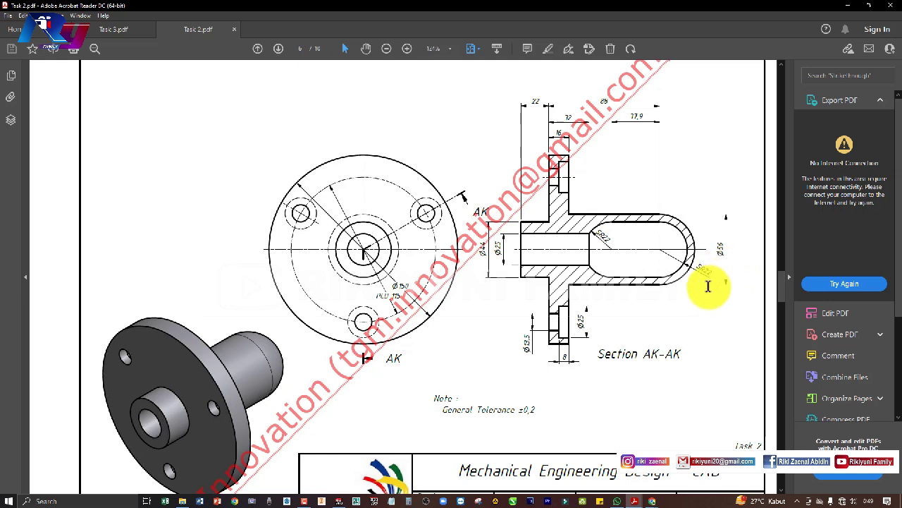
key("alt+Tab")
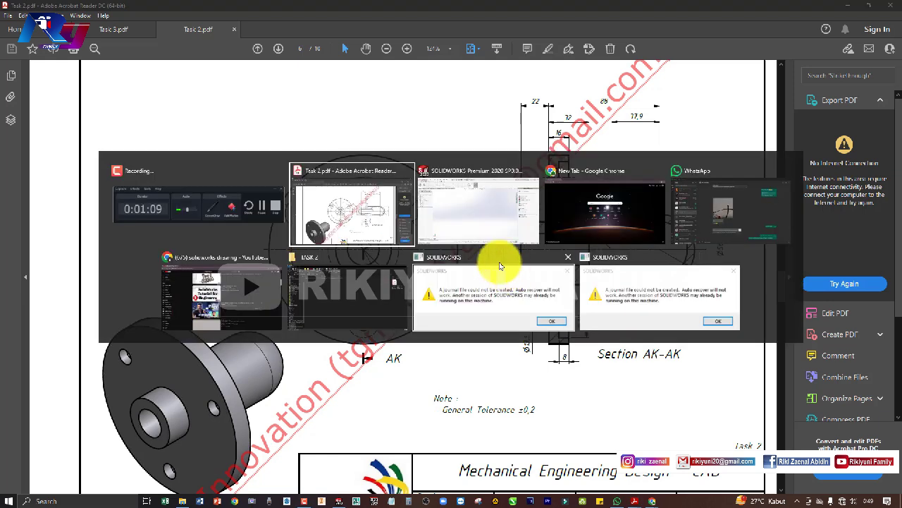
Step: Sketch on the Right Plane and draw a Ø56 centre-point circle at the origin
right_click_drag(472, 223, 475, 269)
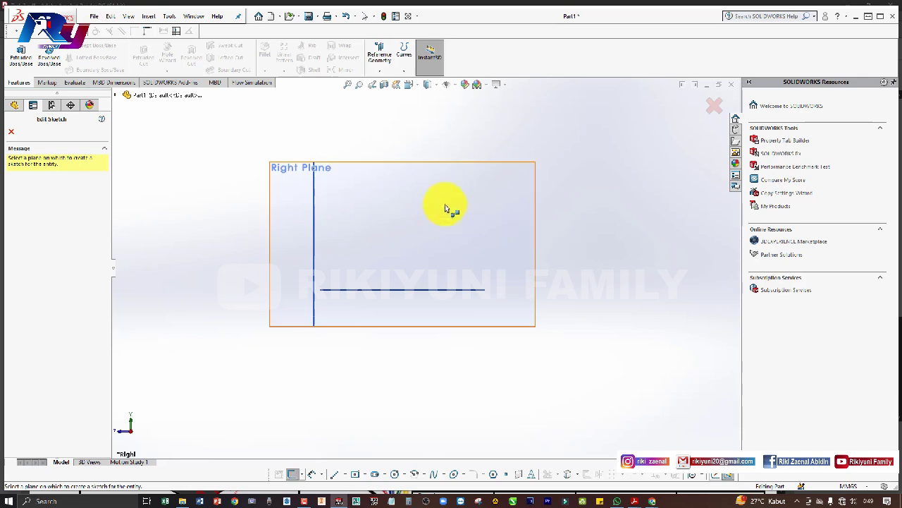
left_click(473, 223)
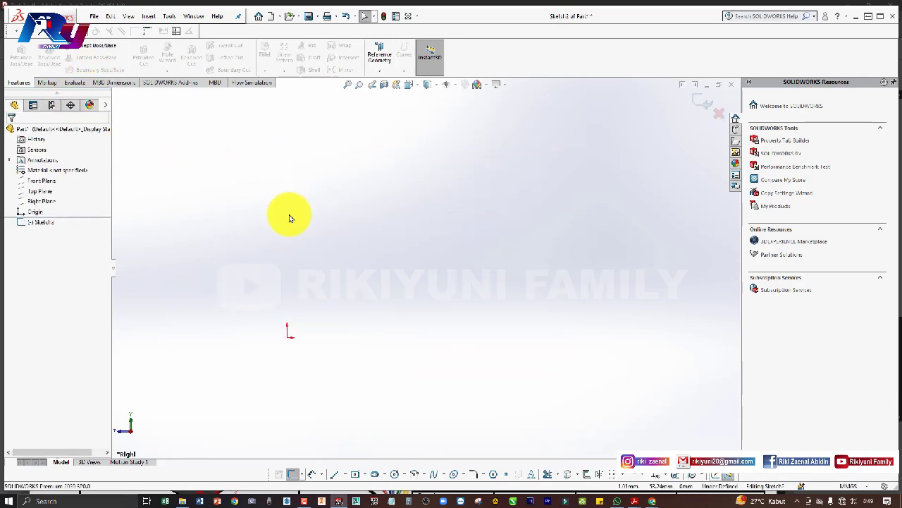
right_click_drag(289, 217, 296, 225)
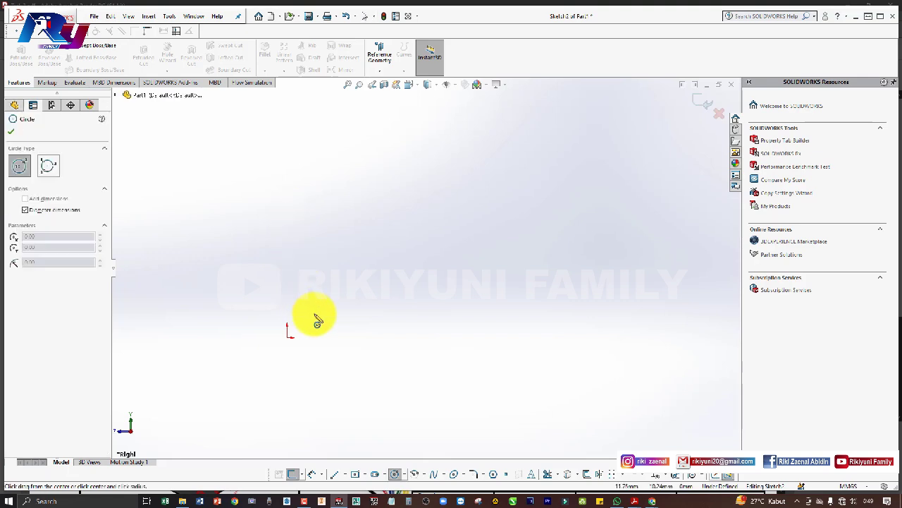
left_click(395, 474)
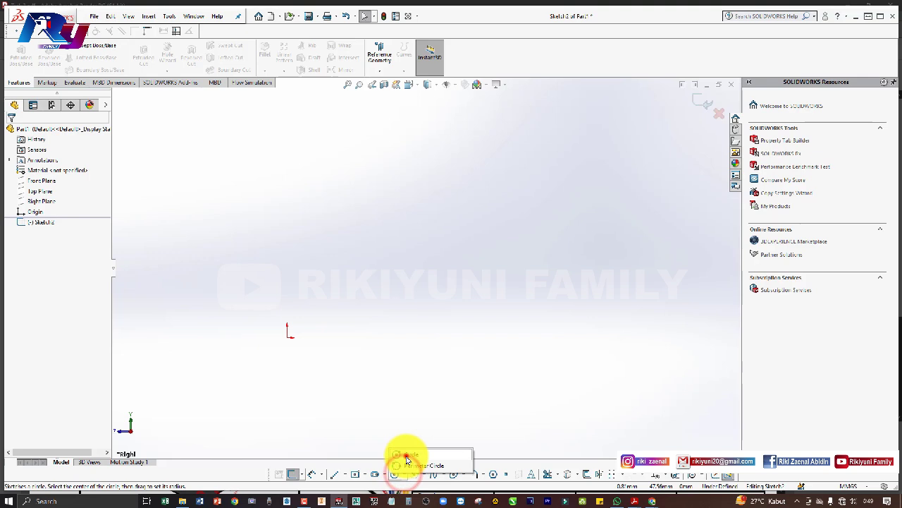
left_click(395, 474)
left_click(287, 337)
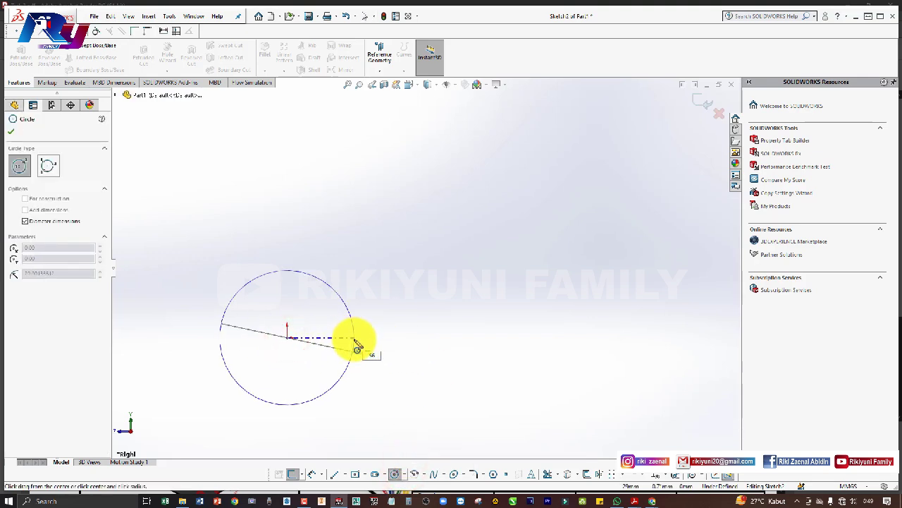
left_click(357, 348)
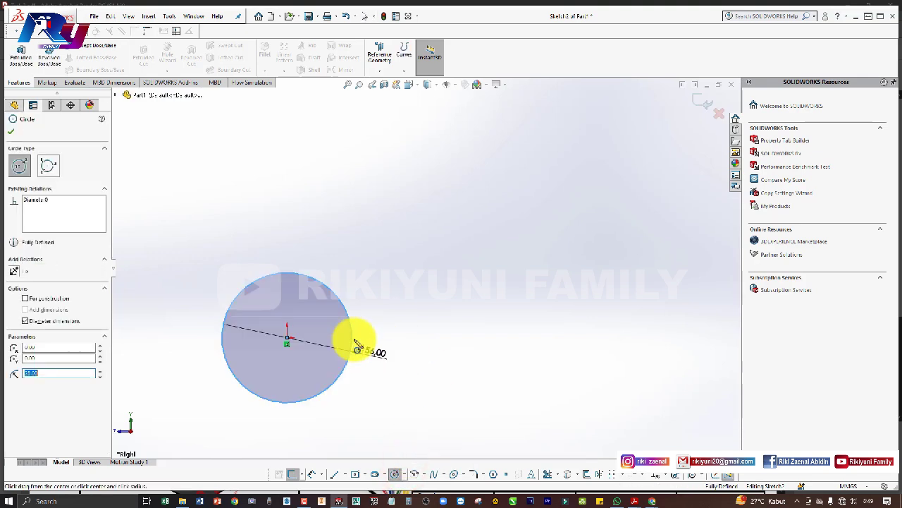
Step: Add a second circle concentric at the origin, checking the Task 2 drawing for its size
left_click(288, 338)
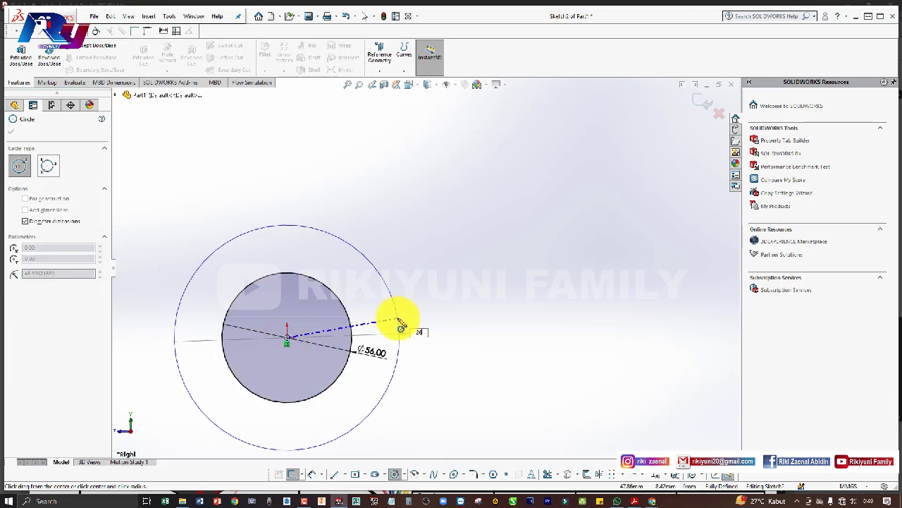
key("Return")
scroll(399, 323, "down", 3)
scroll(392, 325, "up", 4)
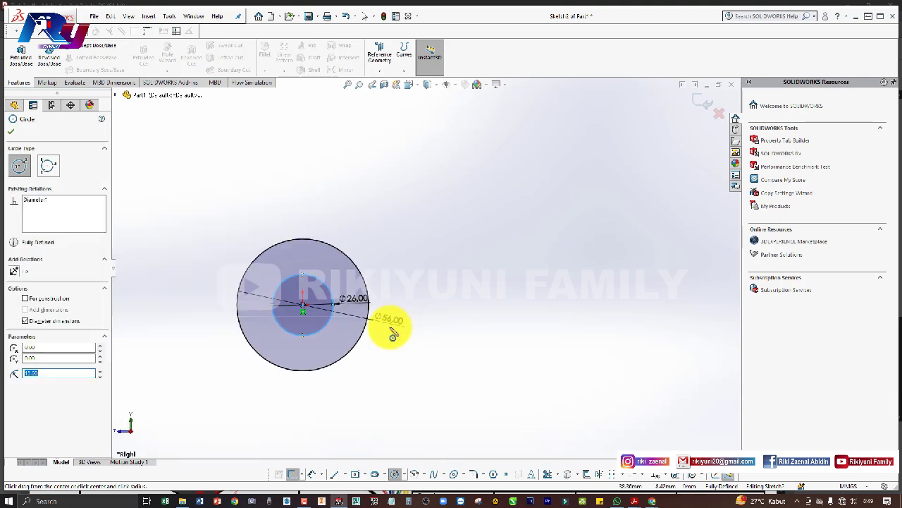
scroll(258, 310, "down", 2)
scroll(257, 303, "down", 2)
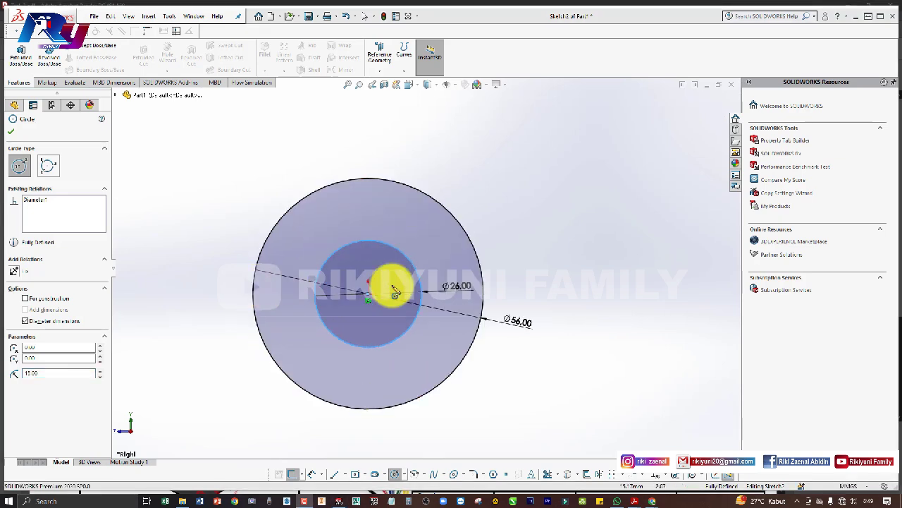
key("alt+Tab")
left_click(530, 243)
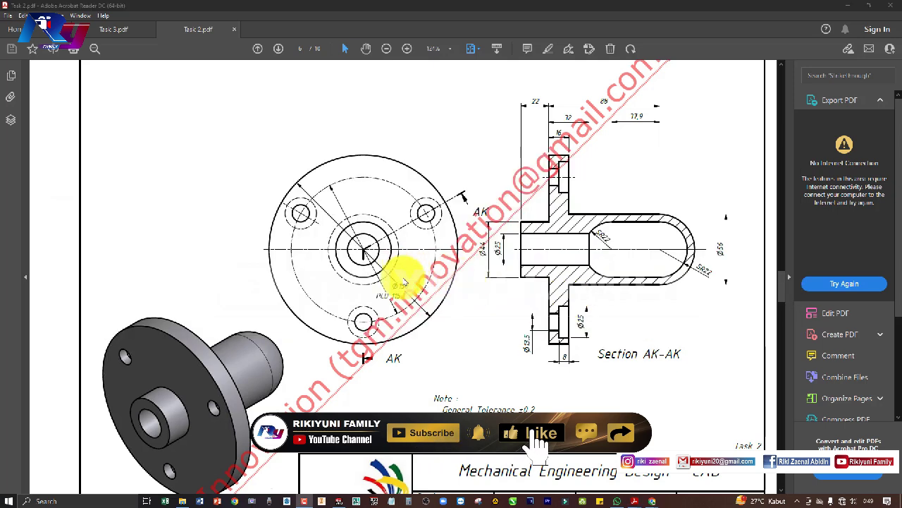
key("alt+Tab")
left_click(478, 215)
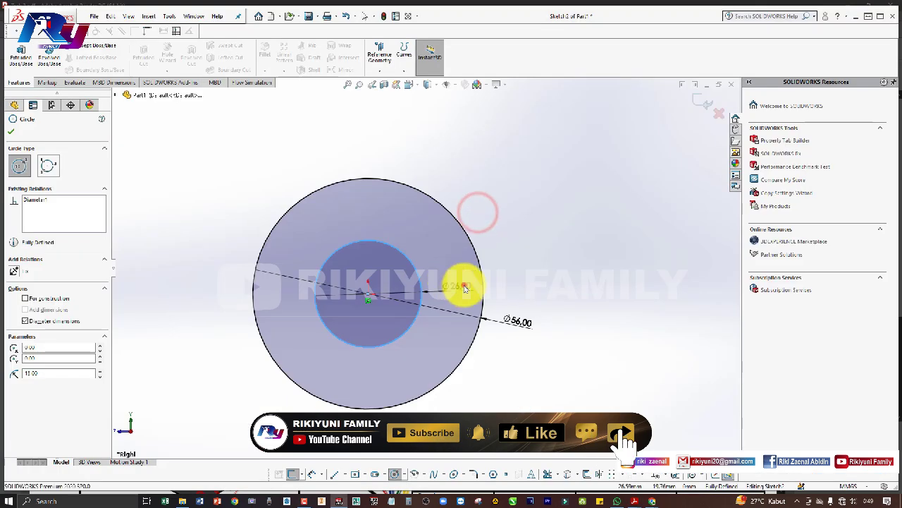
left_click(451, 289)
key("Escape")
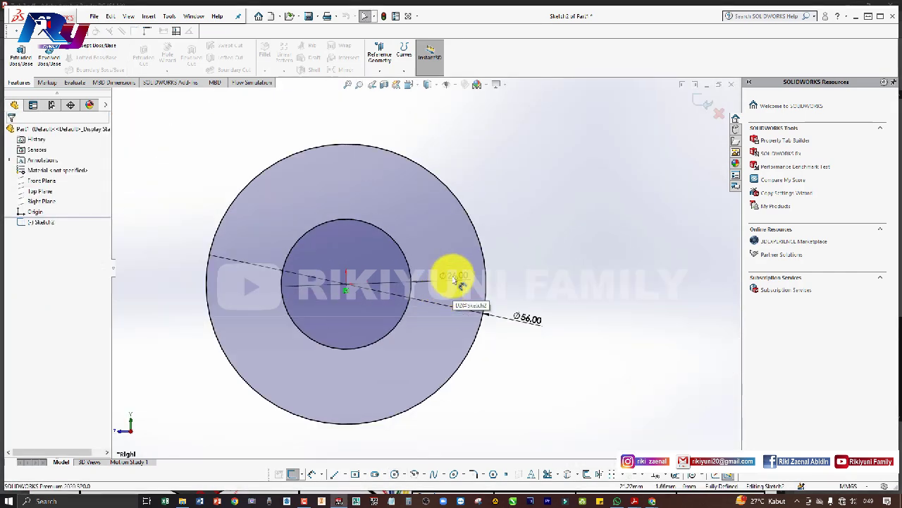
Step: Set the inner circle's diameter to 44
left_click(451, 277)
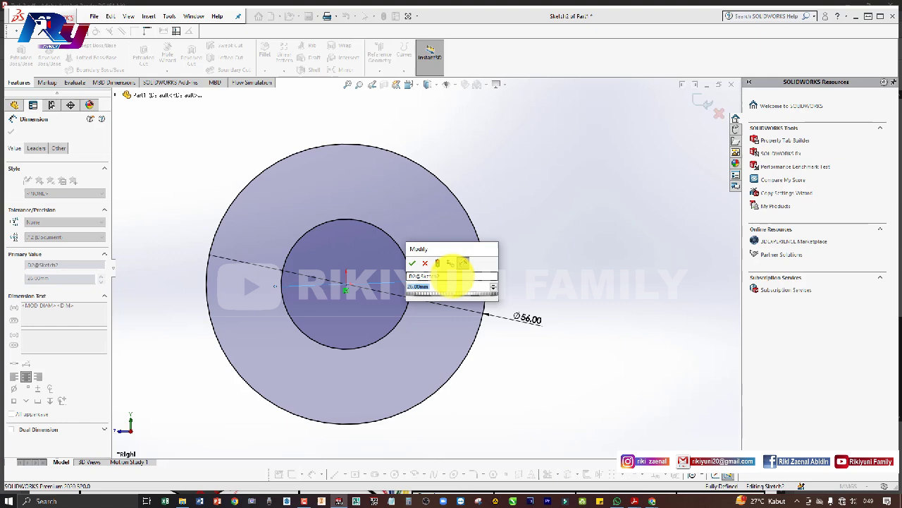
type("44")
key("Return")
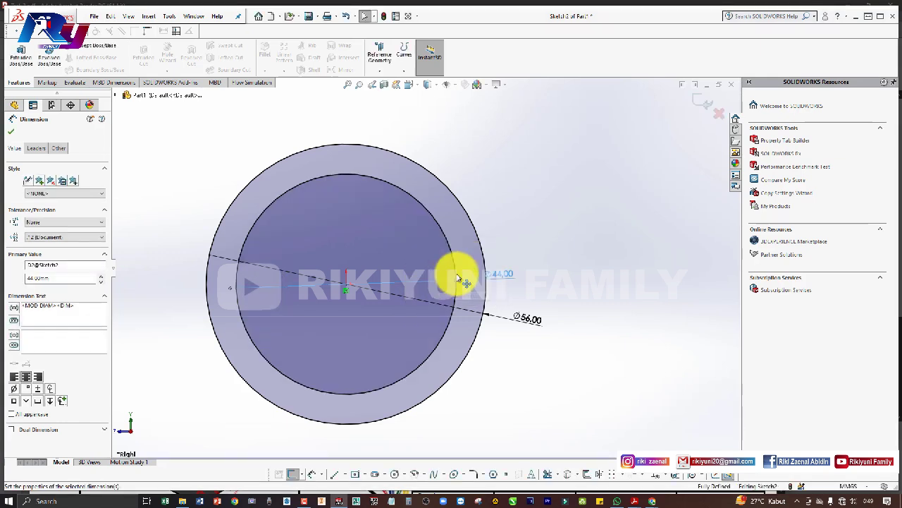
scroll(480, 271, "up", 2)
scroll(501, 264, "up", 2)
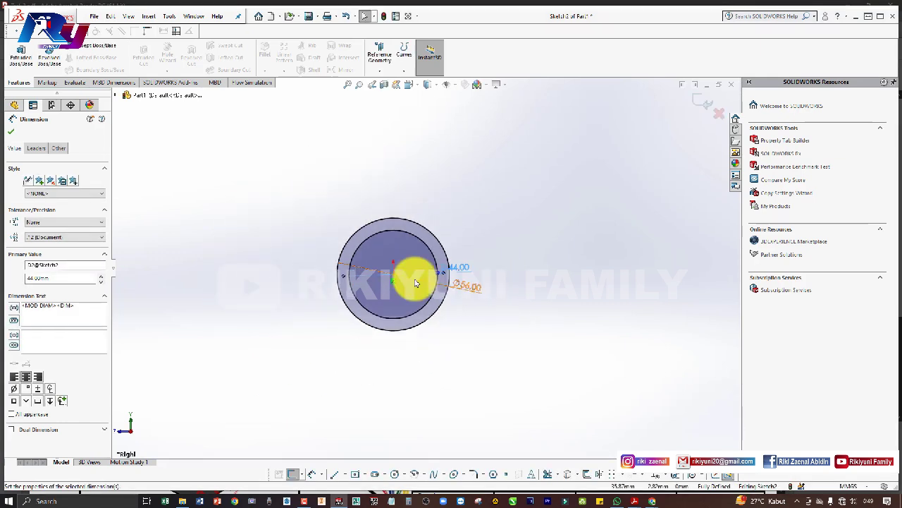
left_click(191, 228)
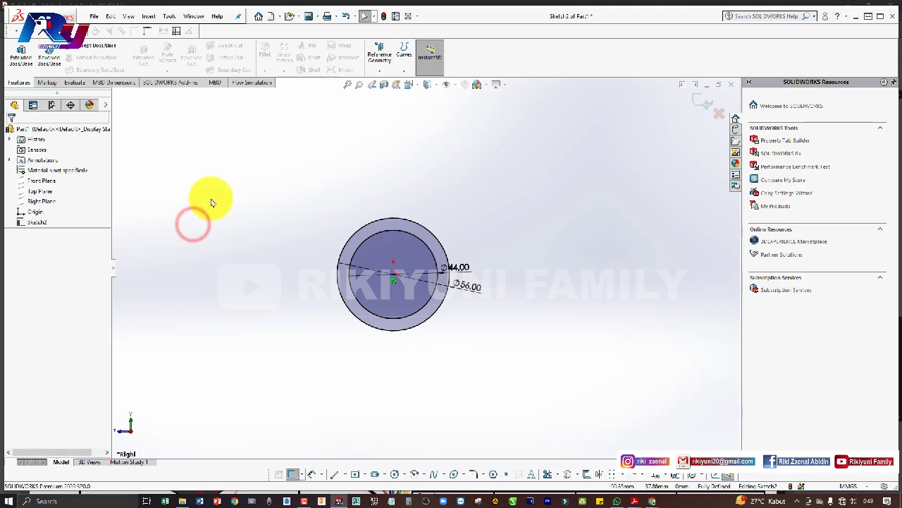
key("alt+Tab")
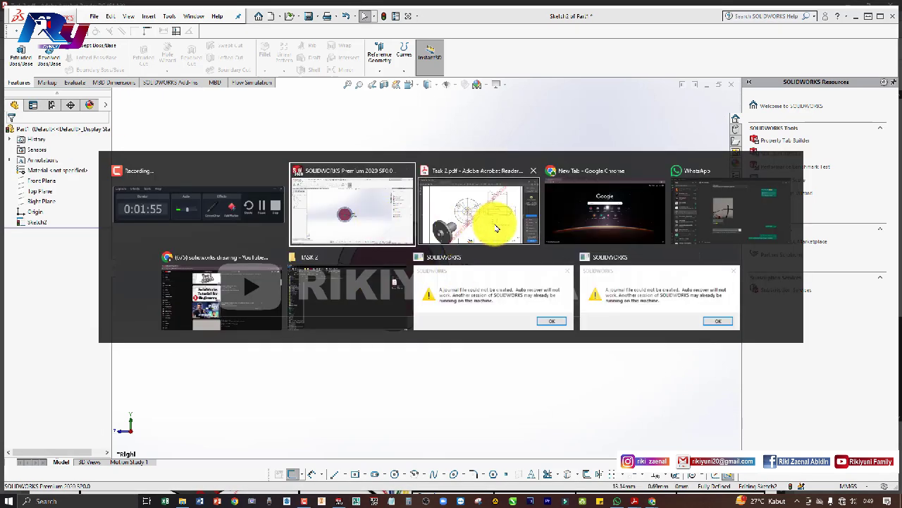
Step: Draw a vertical line down to the circle centre and a horizontal line right from it
left_click(452, 221)
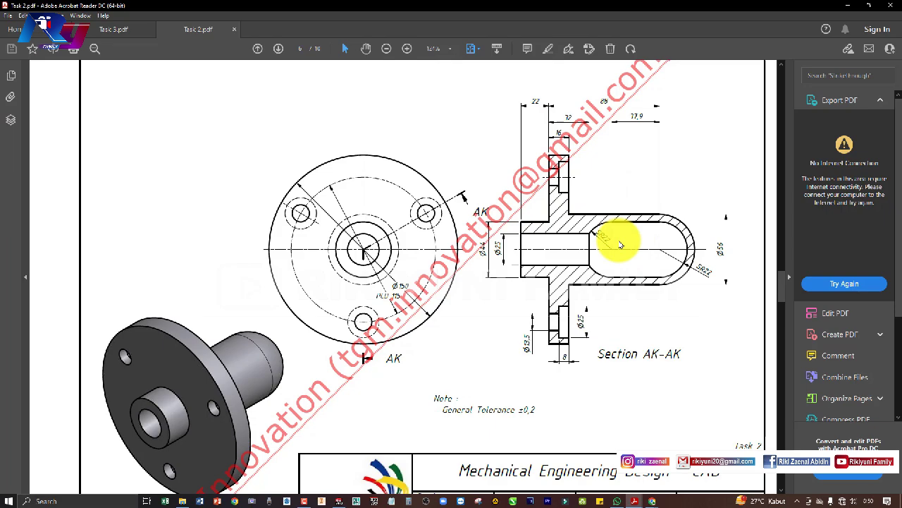
key("alt+Tab")
left_click(467, 165)
left_click(268, 276)
key("l")
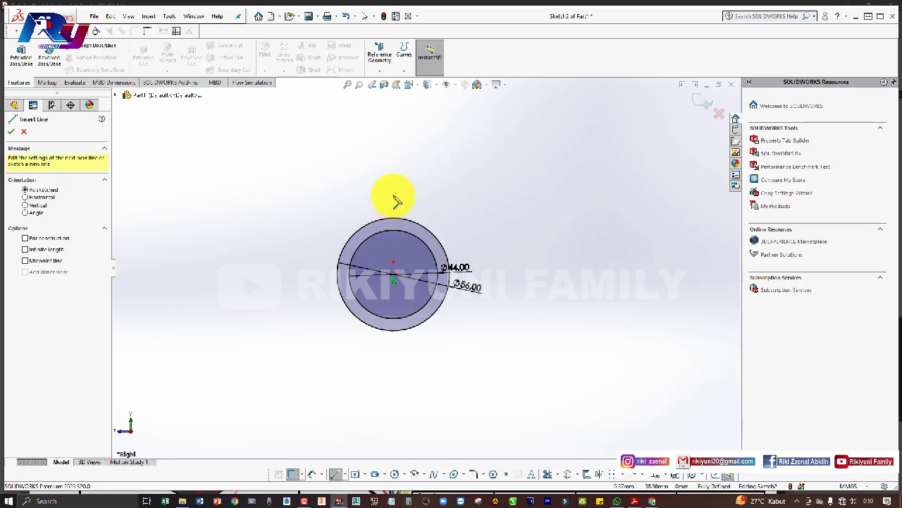
left_click(395, 196)
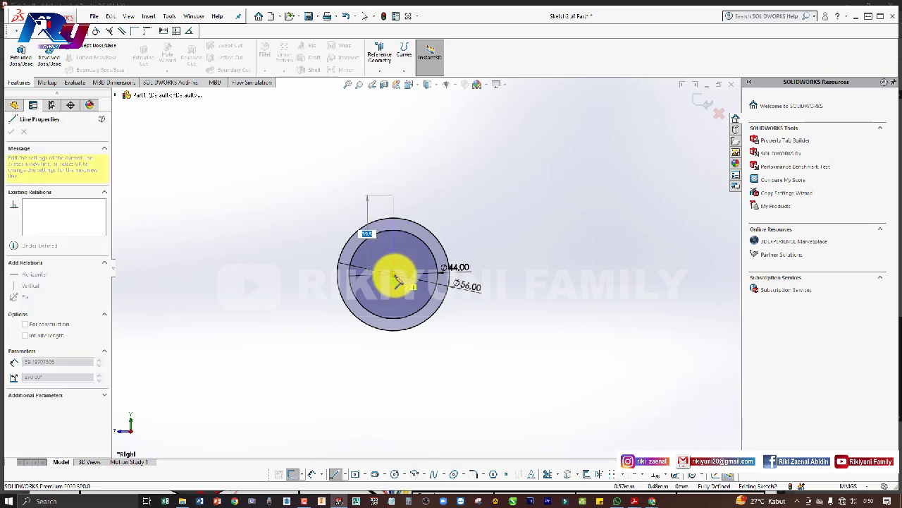
left_click(393, 275)
left_click(554, 275)
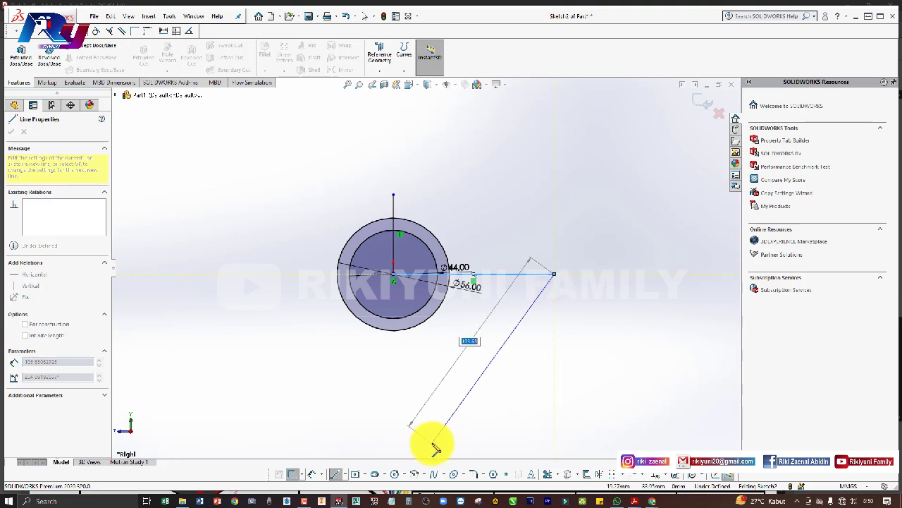
key("Escape")
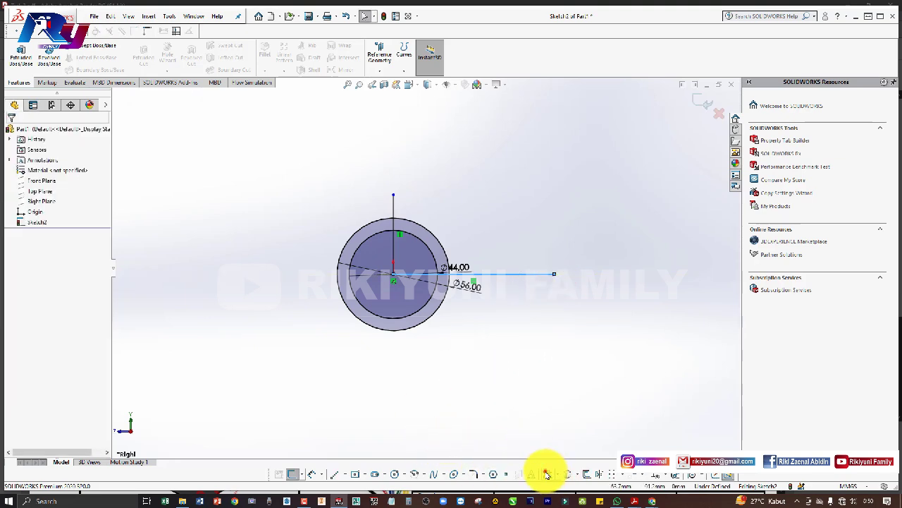
Step: Power Trim the excess arcs and line stubs, leaving a closed quarter-ring between Ø44 and Ø56
left_click(546, 474)
left_click_drag(527, 390, 327, 248)
left_click_drag(443, 327, 495, 289)
left_click_drag(373, 202, 416, 202)
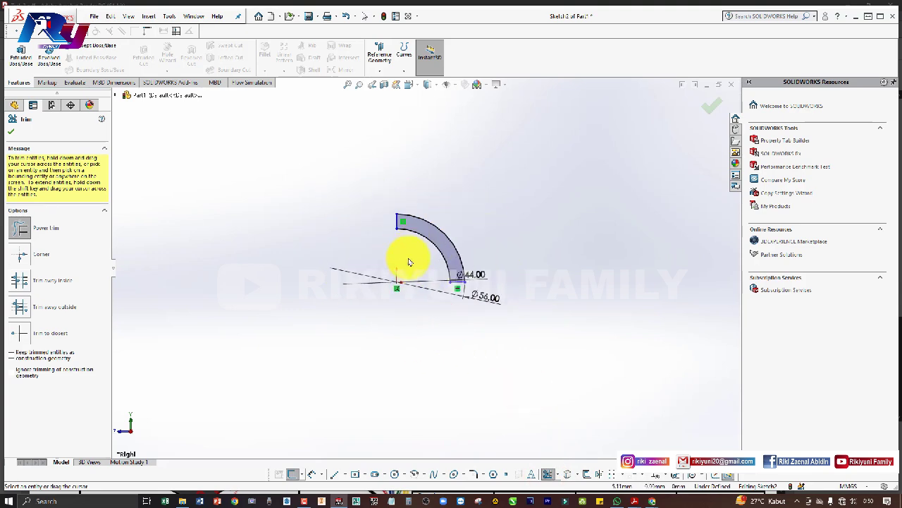
left_click(11, 132)
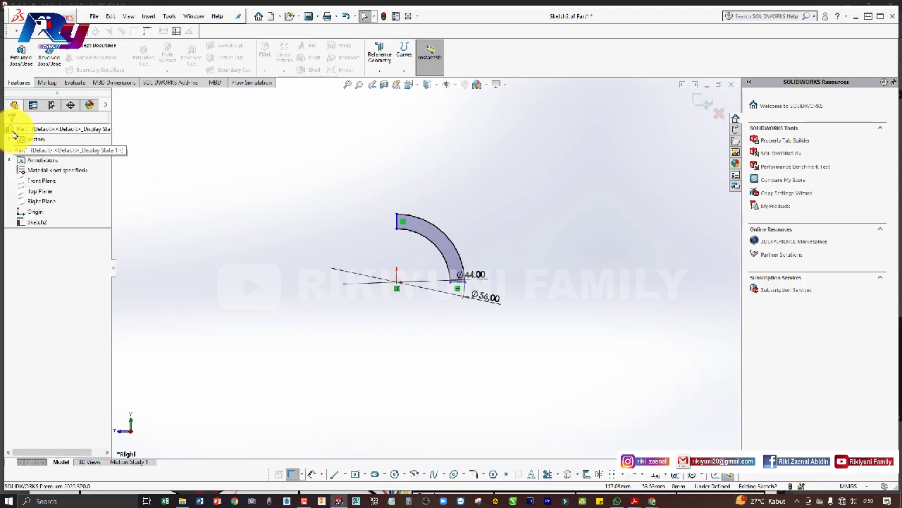
key("alt+Tab")
key("alt+Tab")
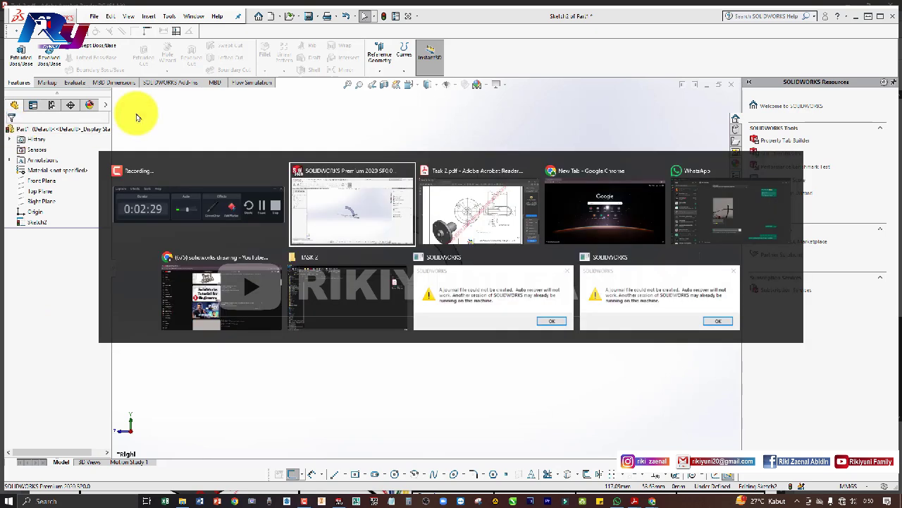
Step: Draw a stepped line chain from the arc's top end outlining the flange and rear step
left_click(513, 209)
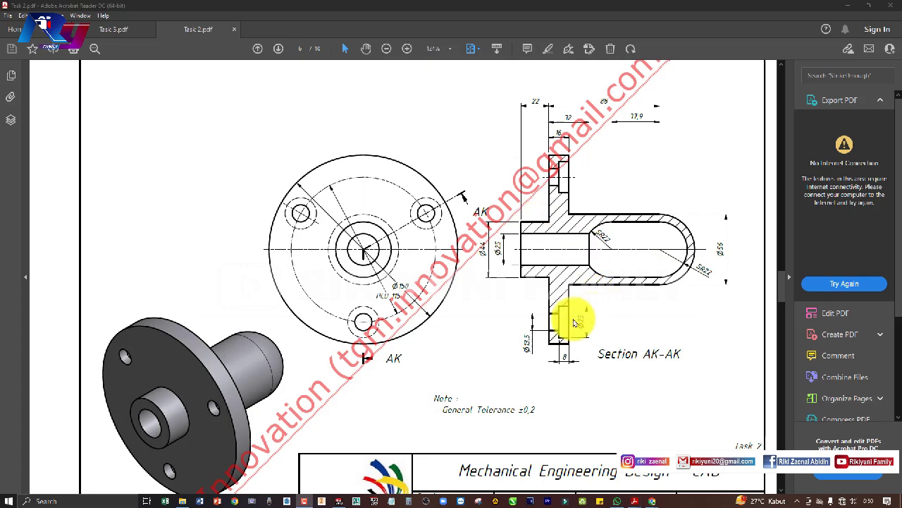
key("alt+Tab")
left_click(479, 203)
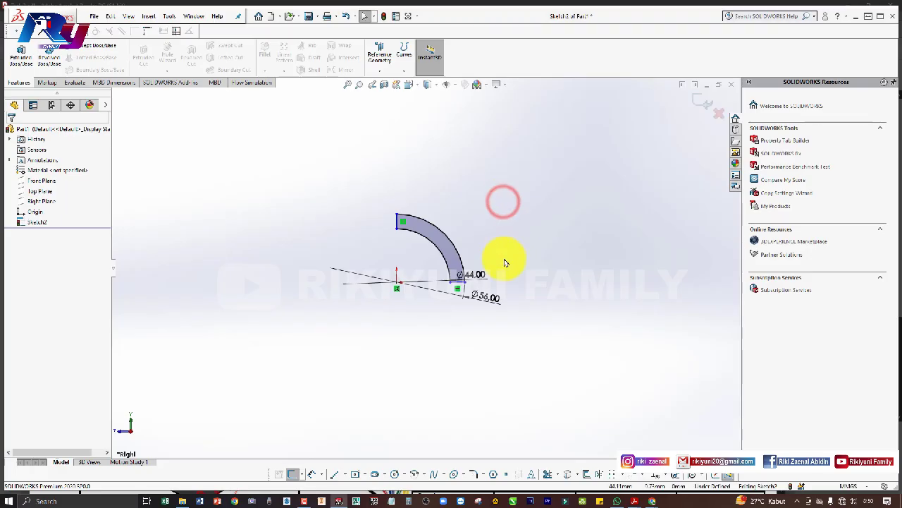
key("l")
left_click(398, 214)
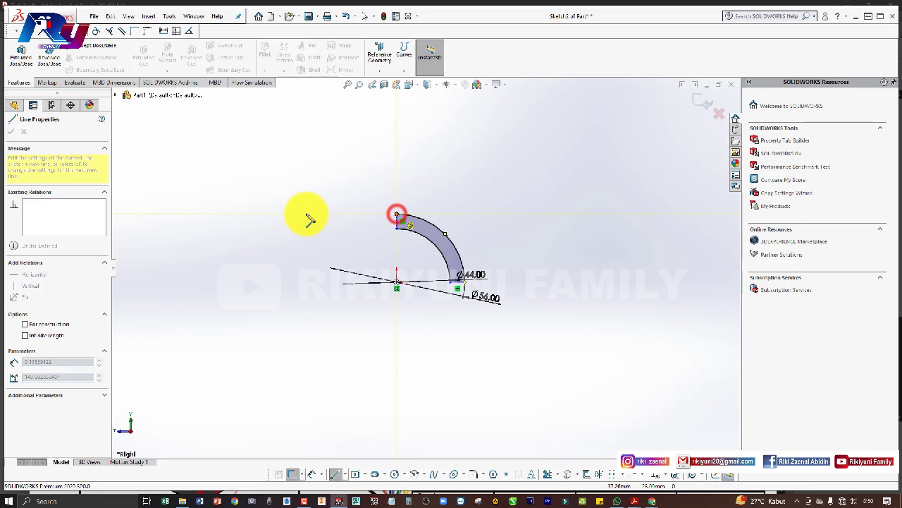
scroll(331, 239, "up", 1)
left_click(347, 249)
left_click(346, 189)
left_click(325, 190)
left_click(324, 259)
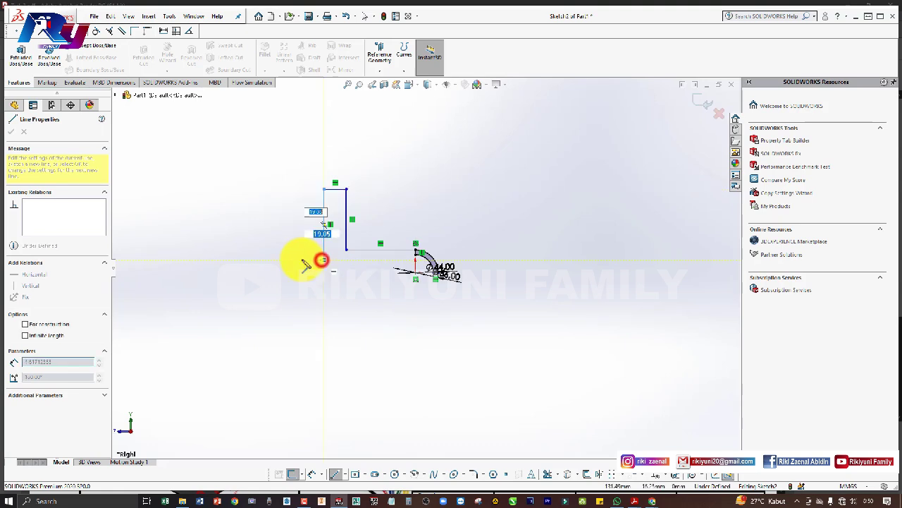
left_click(291, 260)
left_click(290, 272)
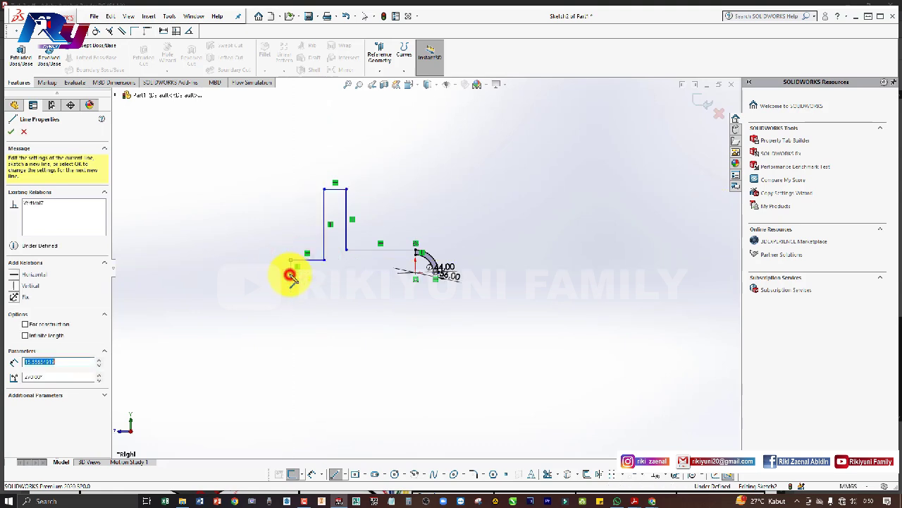
key("Escape")
Step: Recheck the reference drawing, then begin a Smart Dimension from the arc centre
key("alt+Tab")
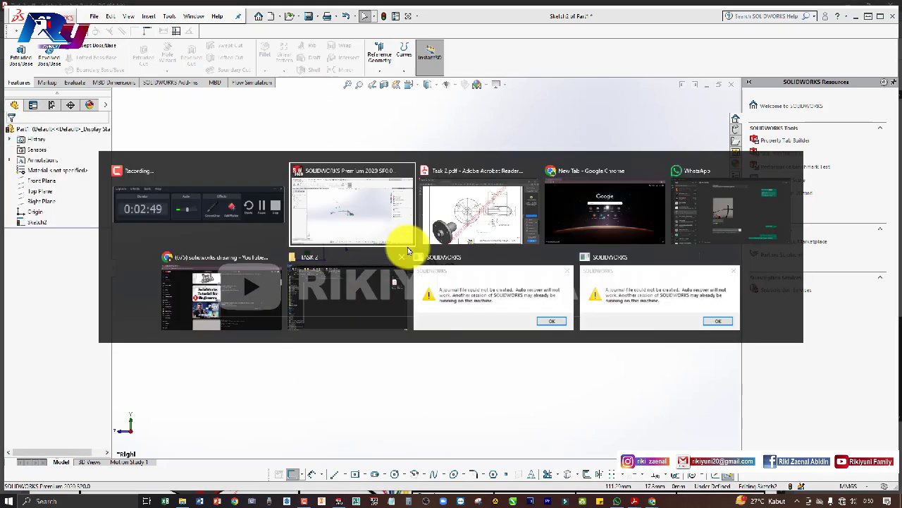
left_click(519, 195)
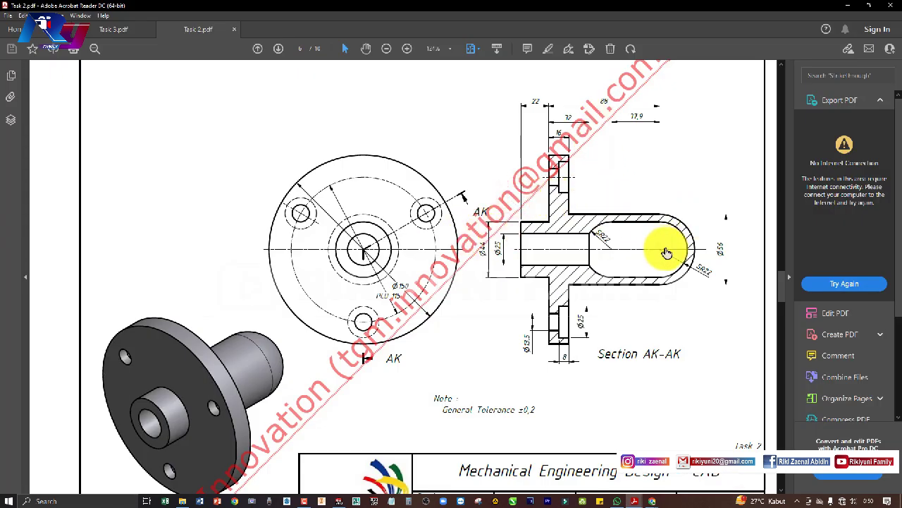
key("alt+Tab")
left_click(467, 194)
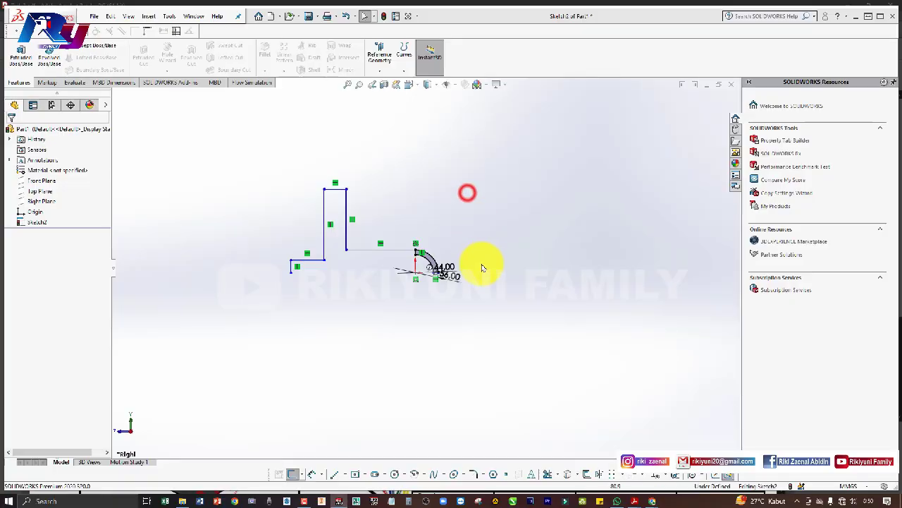
scroll(412, 270, "down", 3)
key("d")
left_click(426, 286)
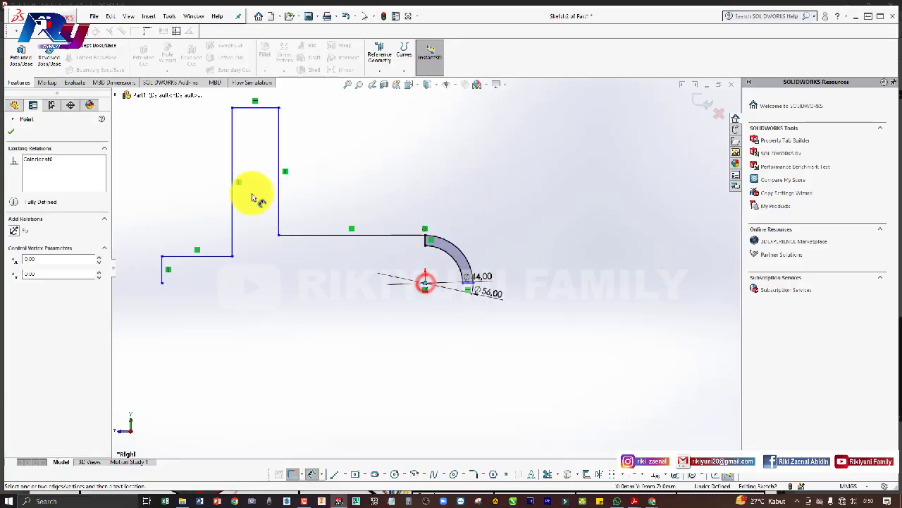
Step: Dimension the arc centre to the flange's vertical line at 88
left_click(233, 171)
scroll(331, 134, "up", 2)
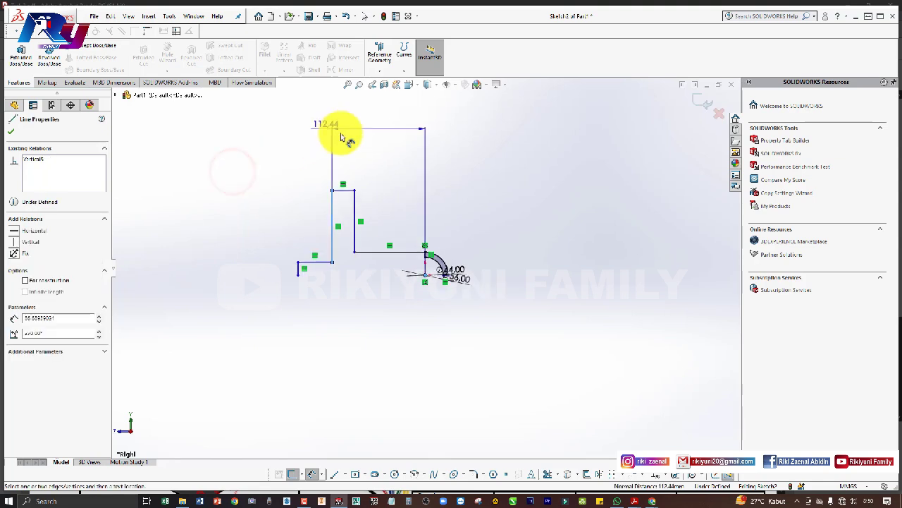
left_click(392, 166)
type("88")
key("Return")
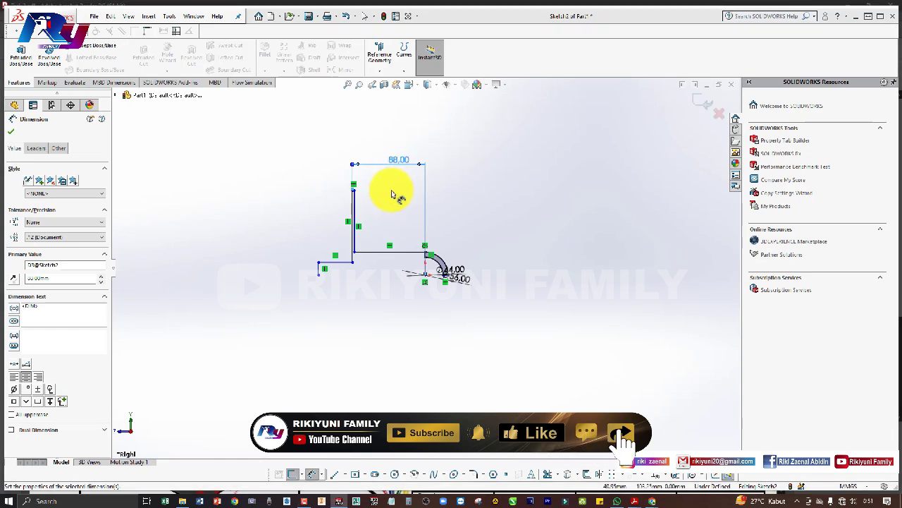
key("alt+Tab")
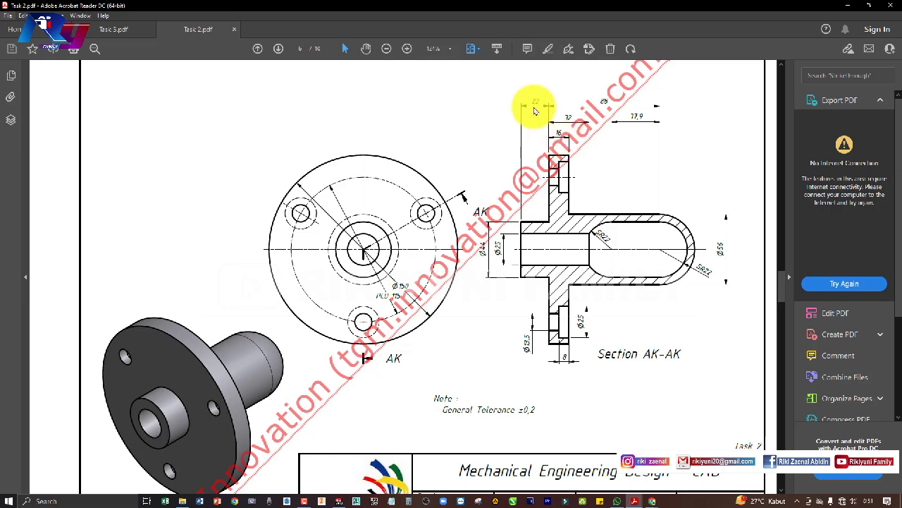
key("alt+Tab")
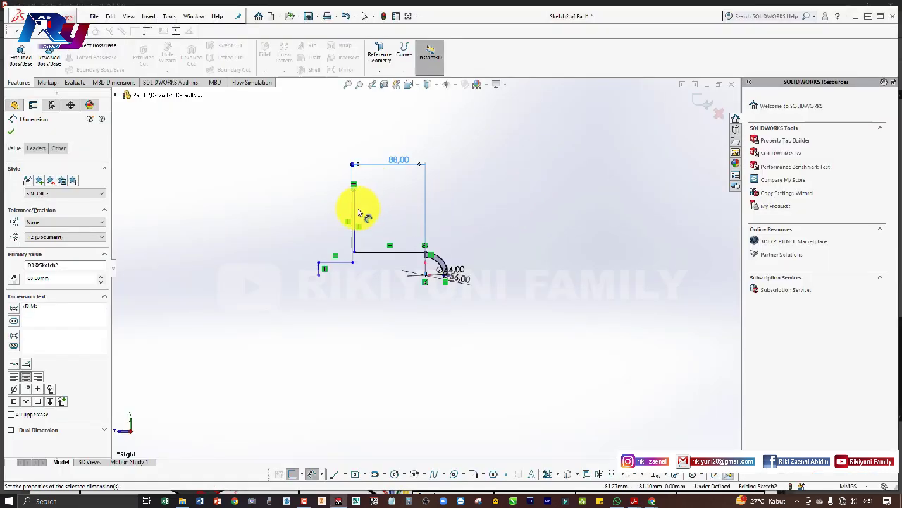
Step: Dimension the flange thickness between its two vertical edges as 16
middle_click_drag(356, 207, 615, 390, "ctrl")
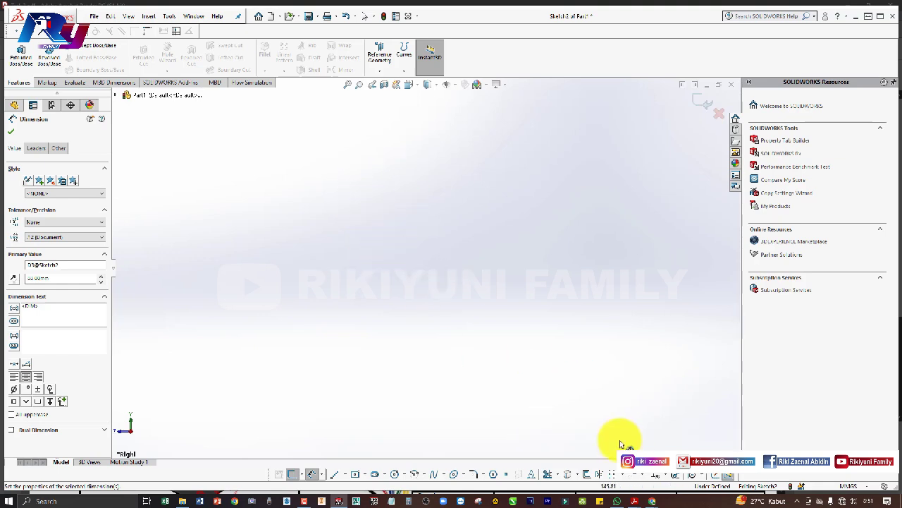
scroll(614, 390, "up", 3)
scroll(547, 403, "up", 2)
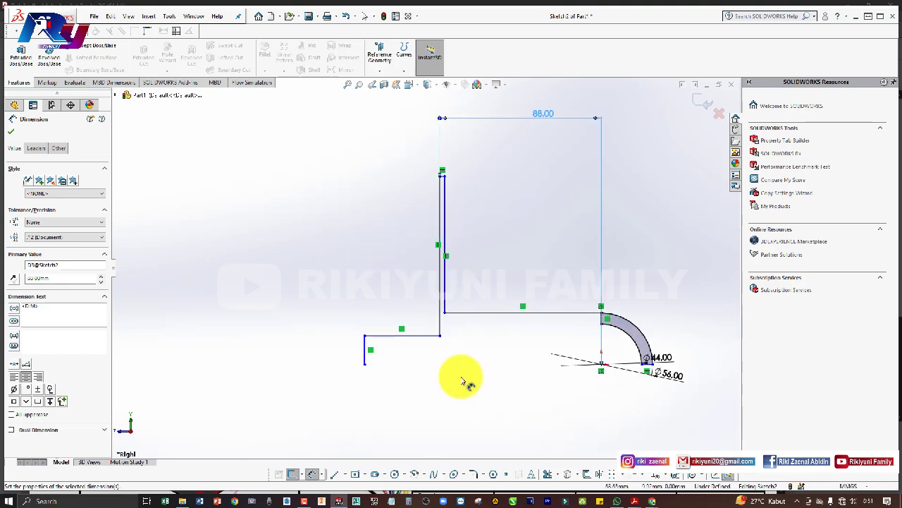
left_click(444, 185)
left_click(439, 196)
left_click(476, 203)
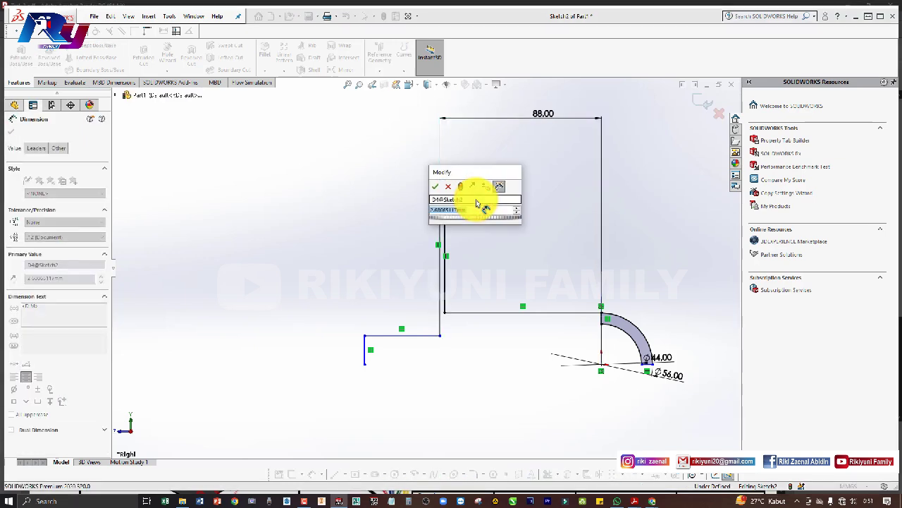
type("1")
type("16")
key("Return")
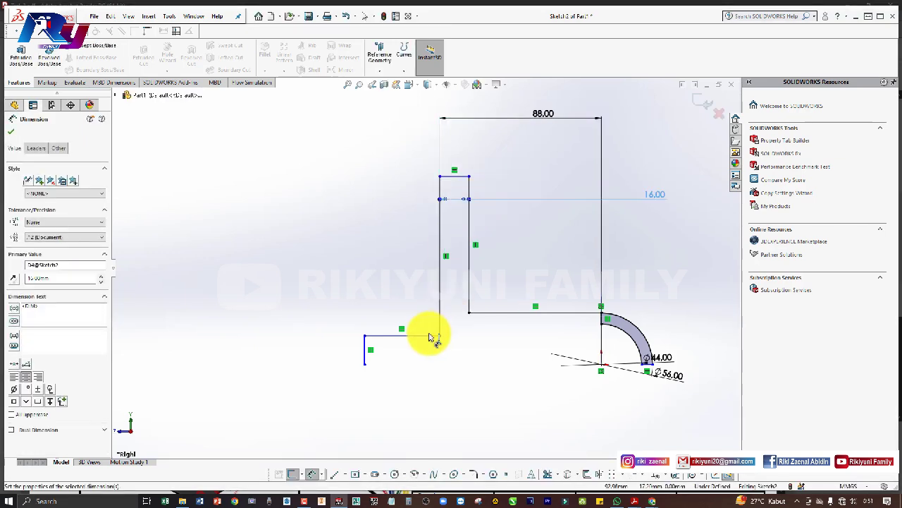
Step: Dimension the bottom rear step line to a width of 22
left_click(428, 336)
left_click(407, 155)
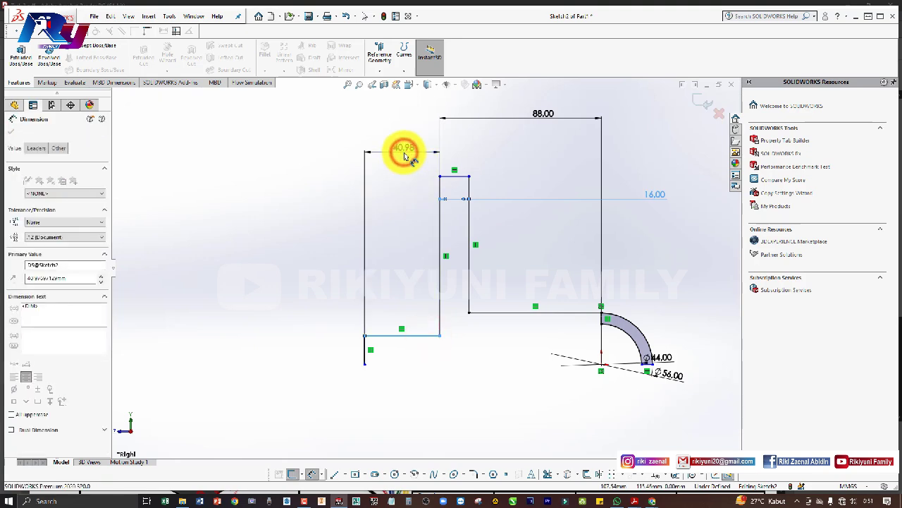
type("22")
key("Return")
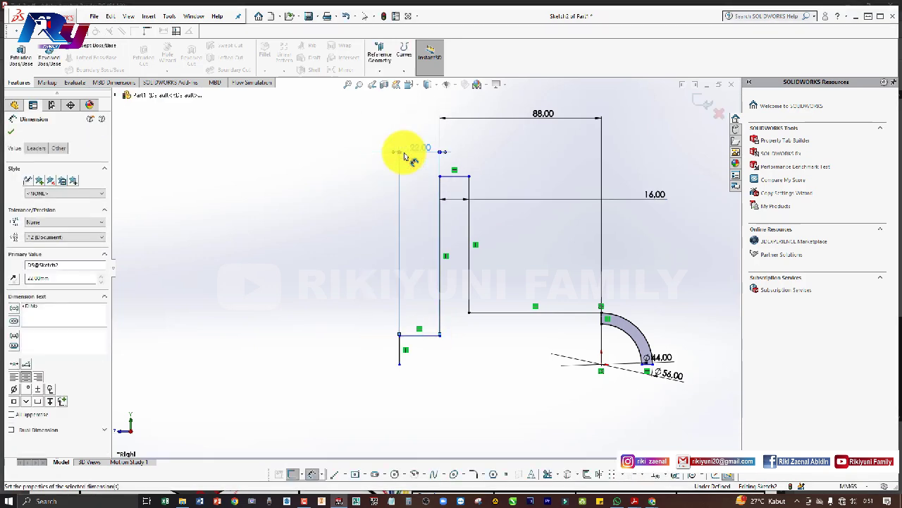
key("alt+Tab")
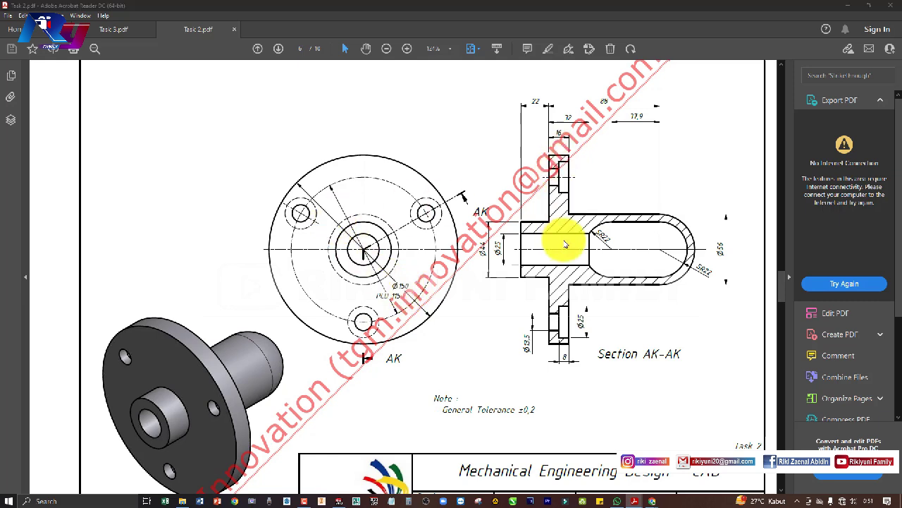
key("alt+Tab")
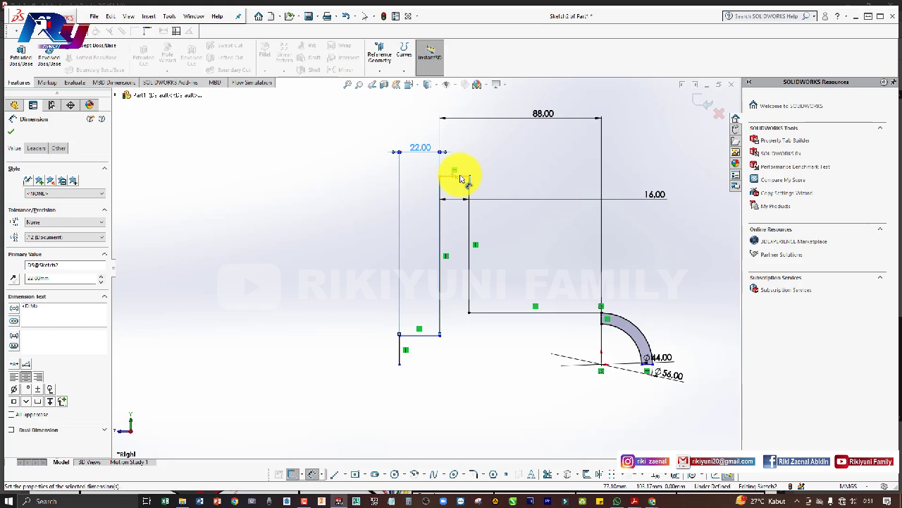
Step: Draw a horizontal centreline from the sketch origin to the left as the revolve axis
key("l")
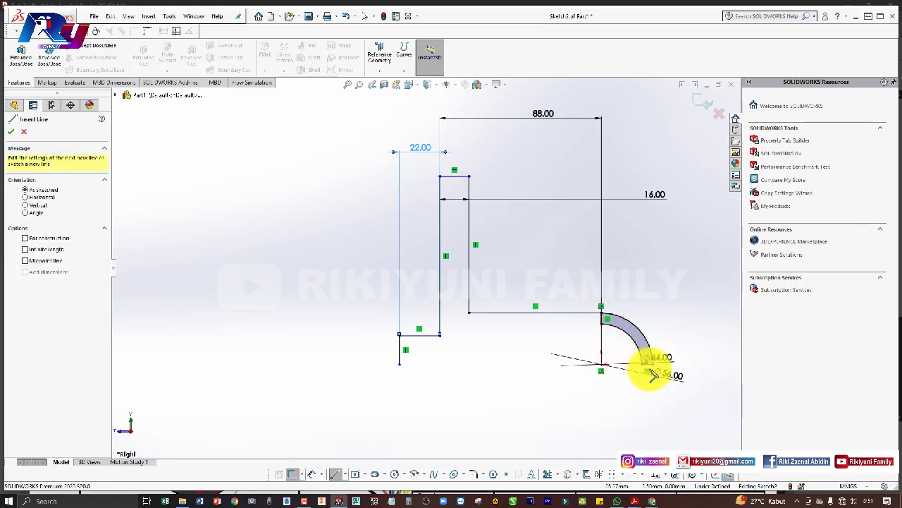
scroll(655, 375, "down", 2)
scroll(655, 372, "down", 3)
scroll(568, 341, "down", 3)
scroll(498, 298, "down", 3)
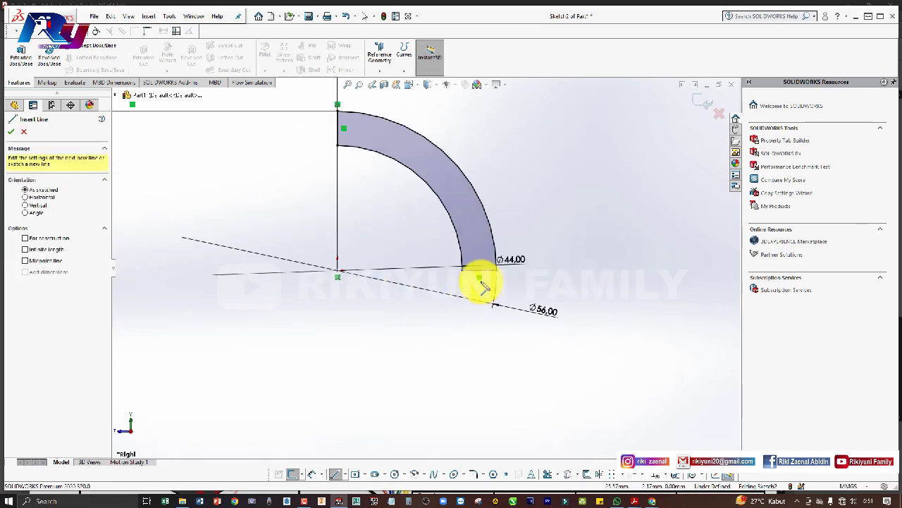
scroll(485, 285, "down", 3)
key("Escape")
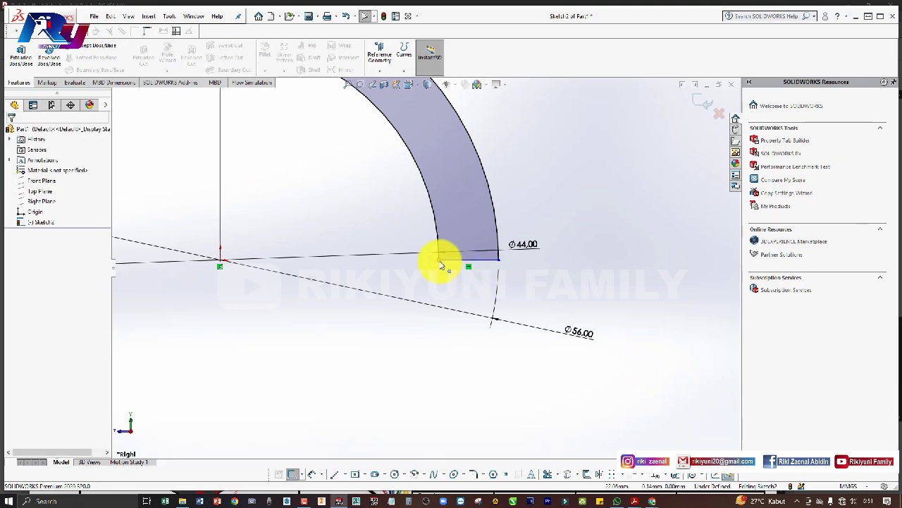
left_click(347, 474)
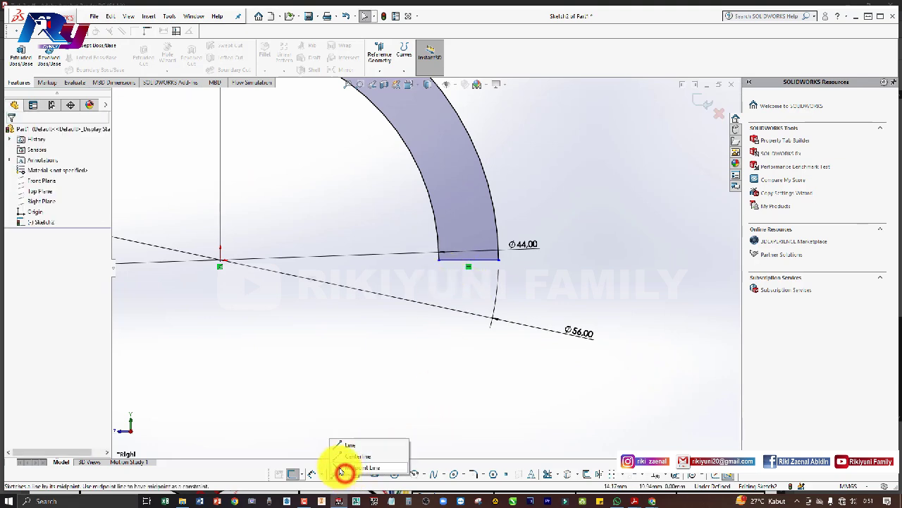
left_click(363, 453)
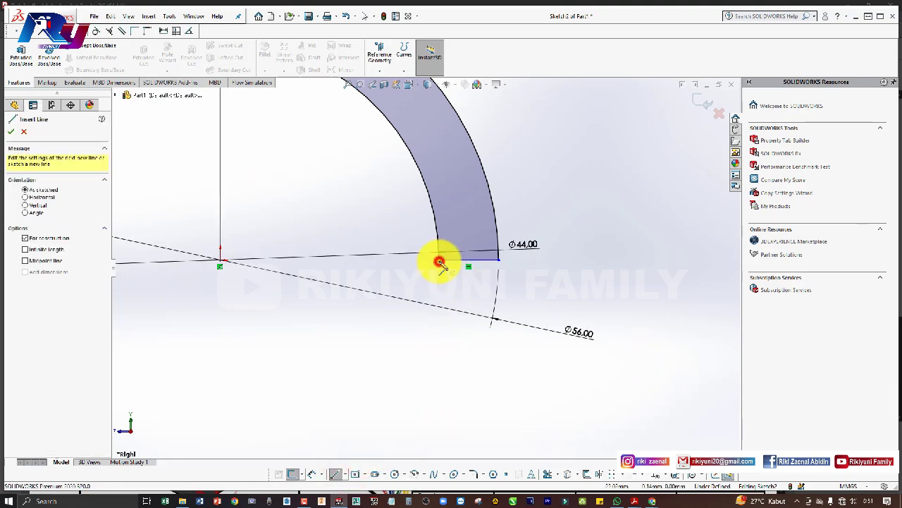
scroll(438, 263, "up", 3)
scroll(437, 262, "up", 4)
left_click(390, 270)
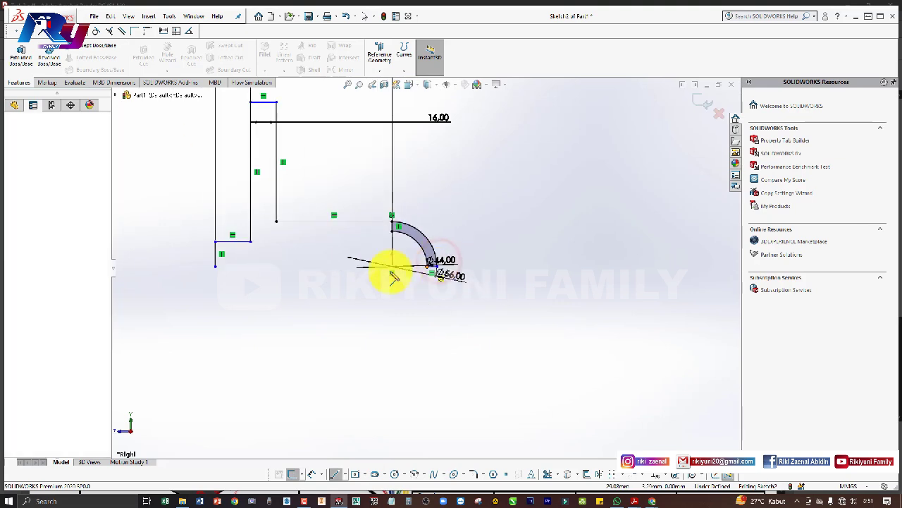
left_click(216, 268)
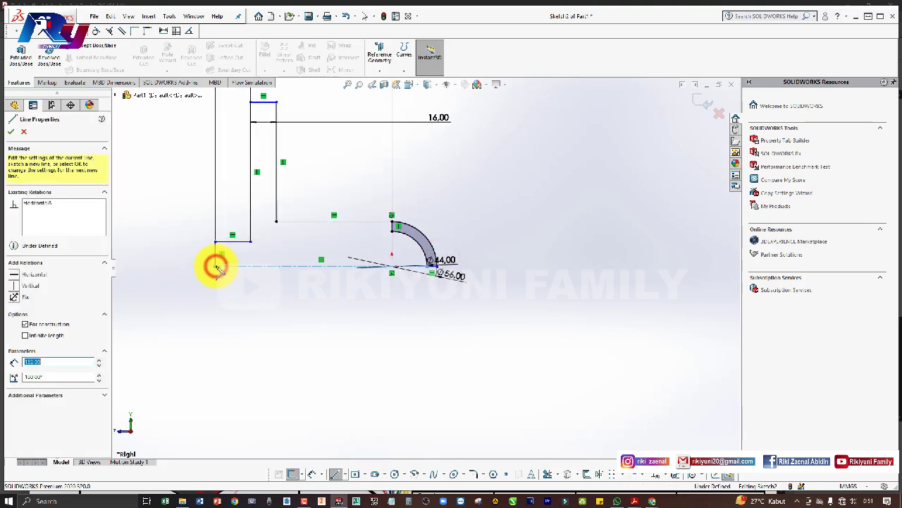
key("Escape")
Step: Add a vertical centreline from the flange top's midpoint, undoing the stray 102.25 dimension
scroll(235, 262, "up", 3)
scroll(323, 205, "down", 2)
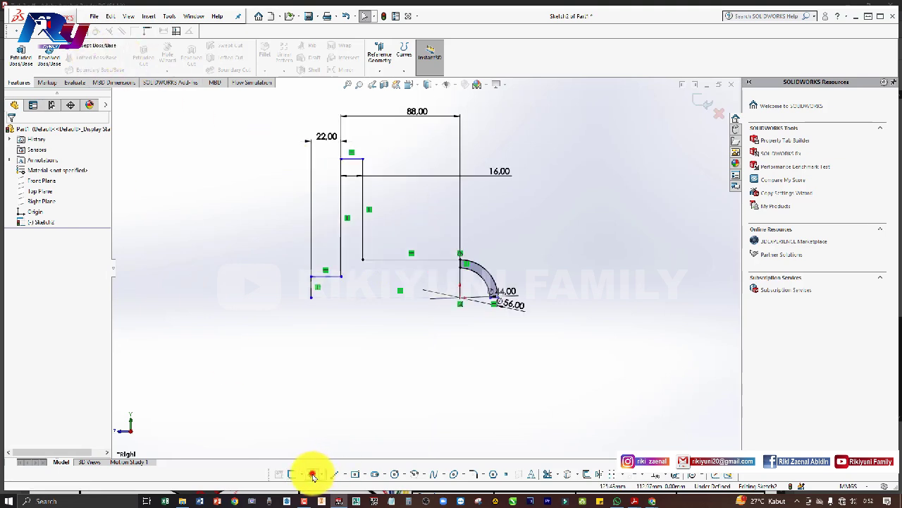
left_click(312, 474)
left_click(352, 160)
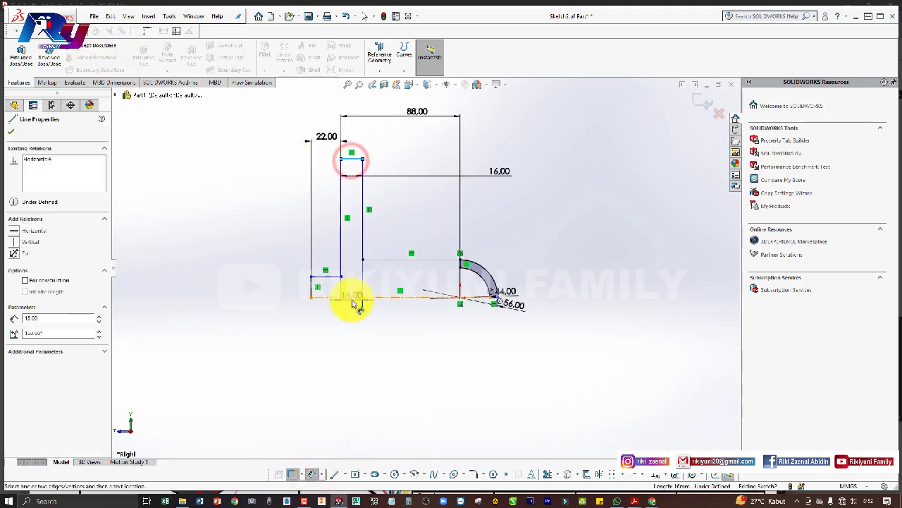
left_click(352, 300)
right_click_drag(353, 298, 242, 297)
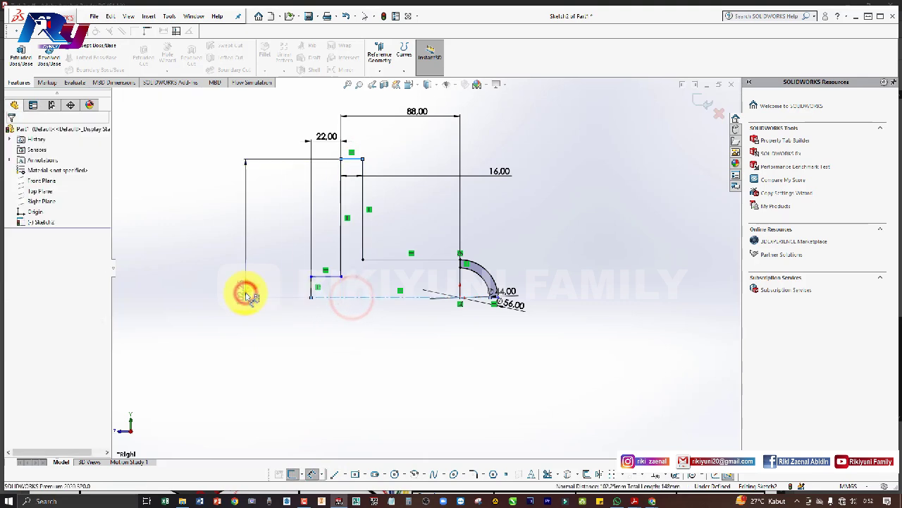
left_click(244, 292)
key("Return")
key("Escape")
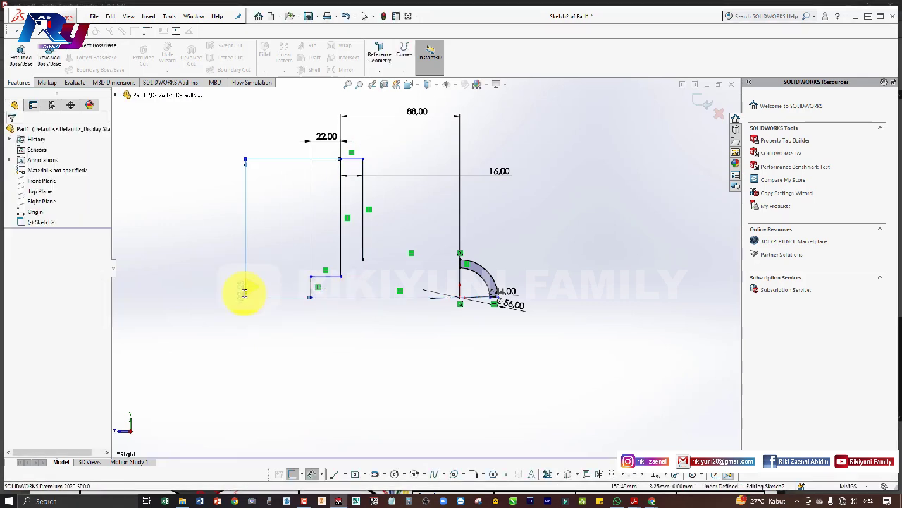
key("ctrl+z")
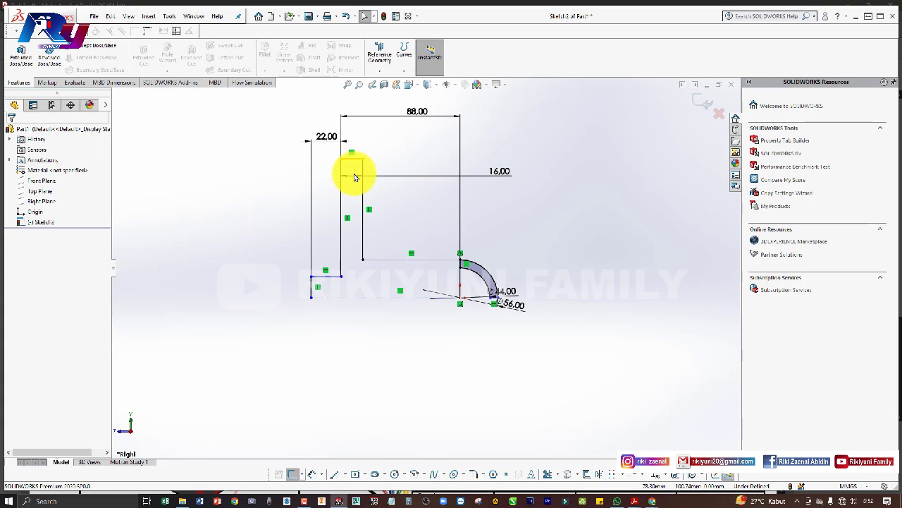
Step: Dimension the vertical construction line to 150
left_click(312, 474)
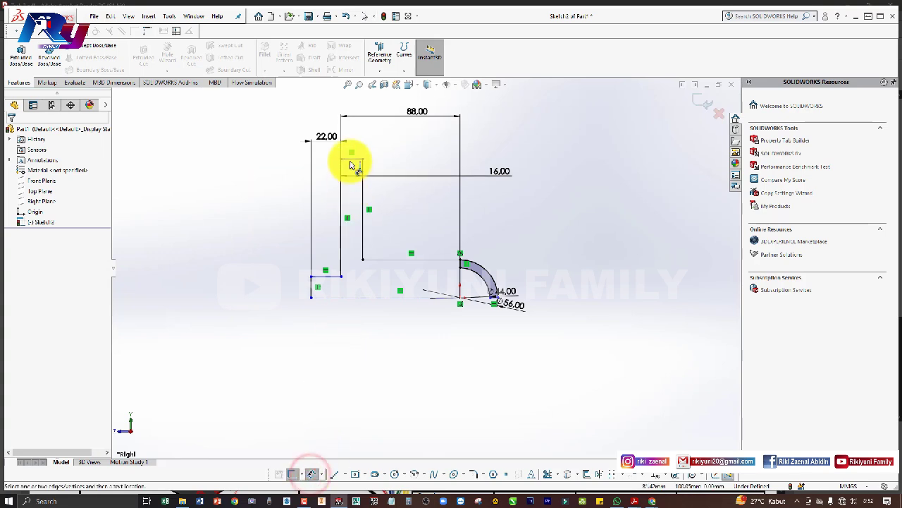
left_click(351, 161)
left_click(373, 302)
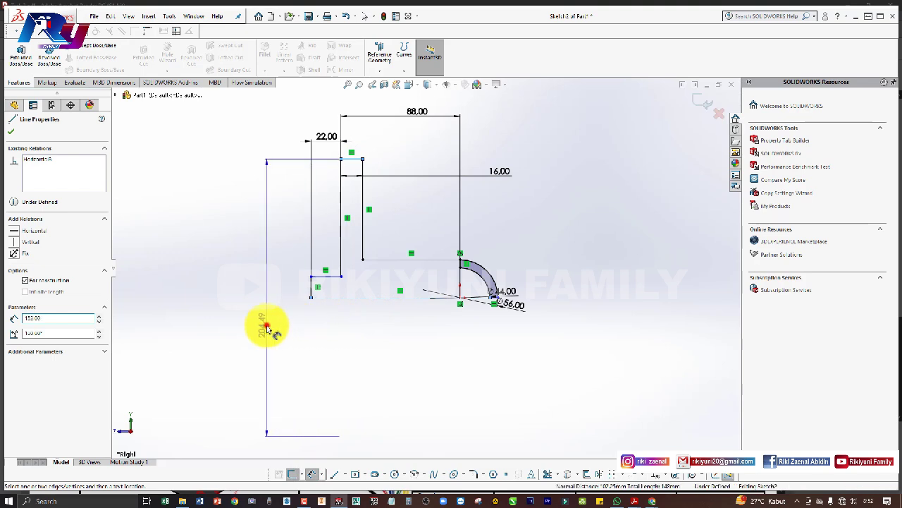
left_click(266, 326)
key("alt+Tab")
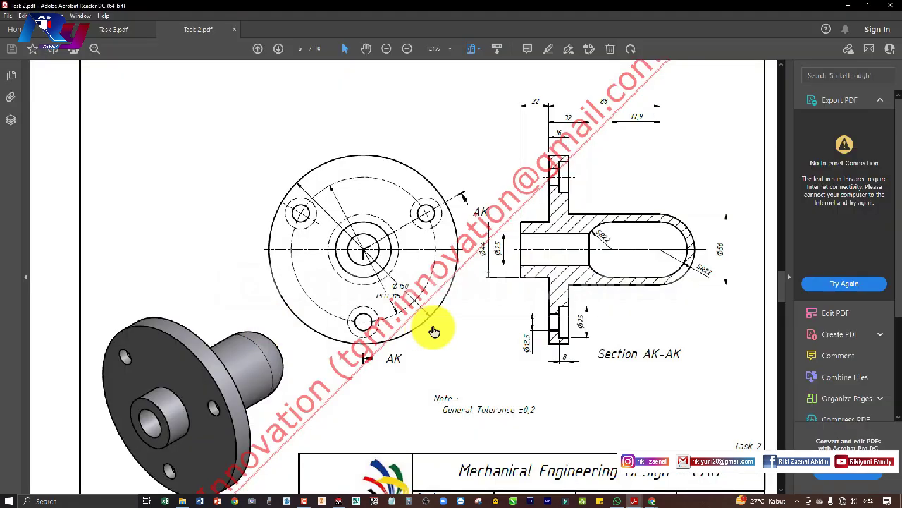
key("alt+Tab")
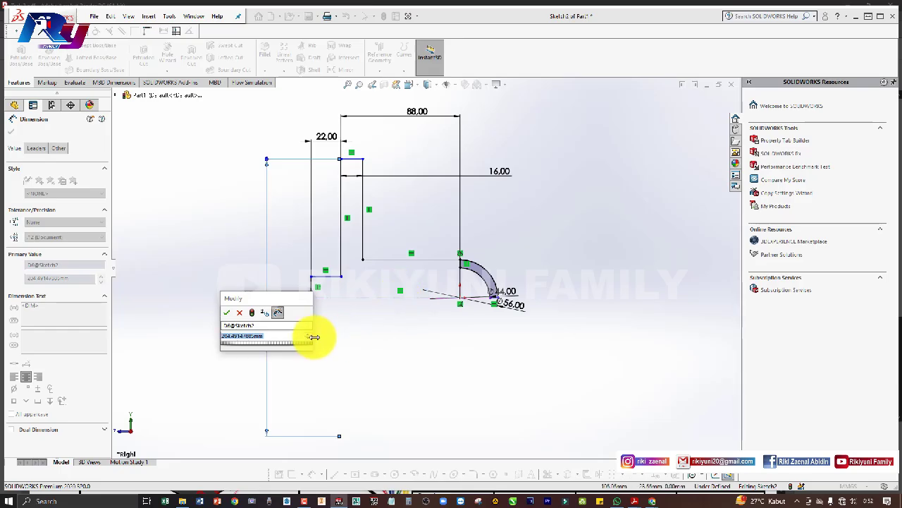
key("Return")
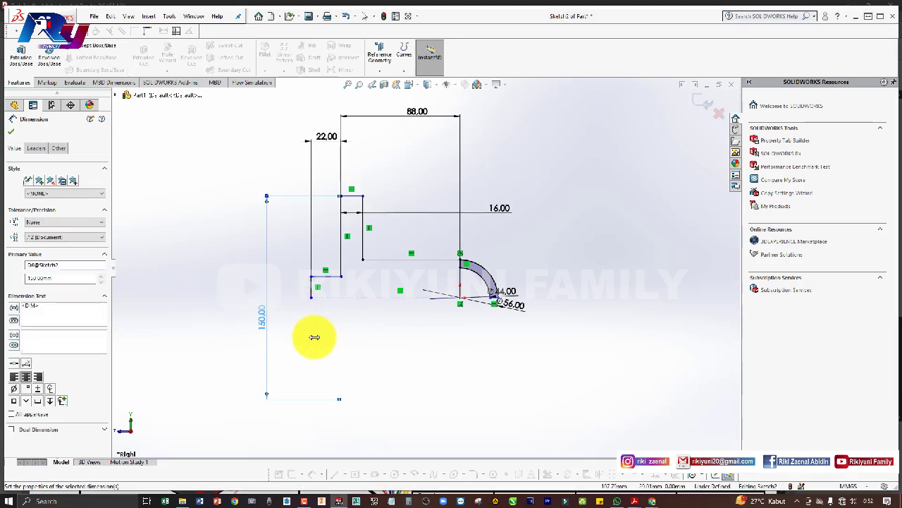
key("alt+Tab")
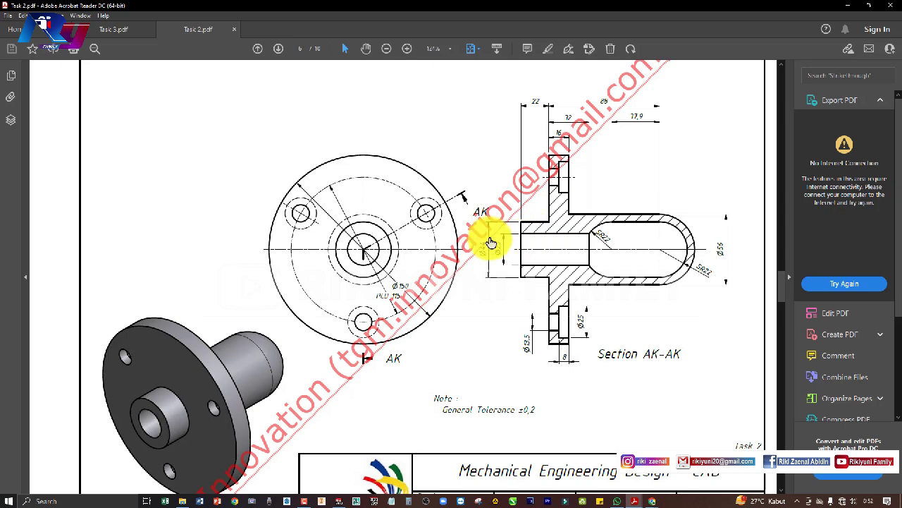
key("alt+Tab")
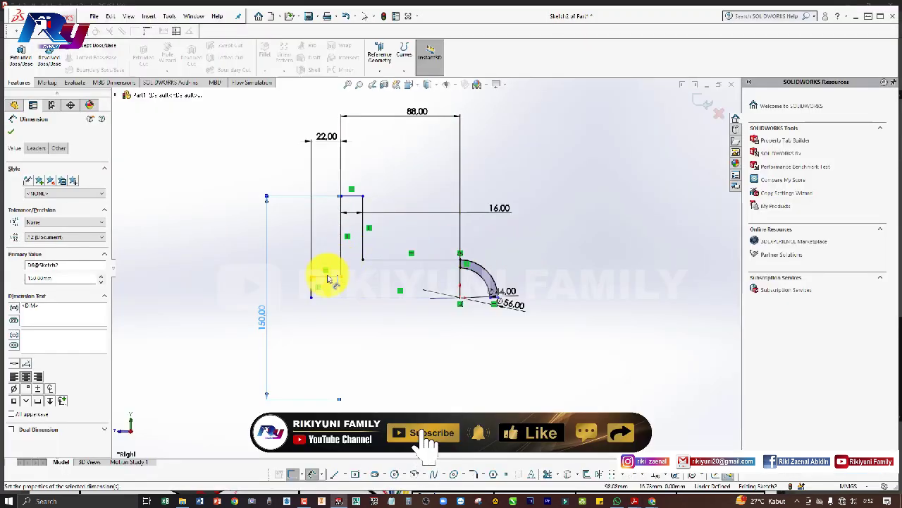
Step: Dimension the short step line near the axis to 44
left_click(327, 277)
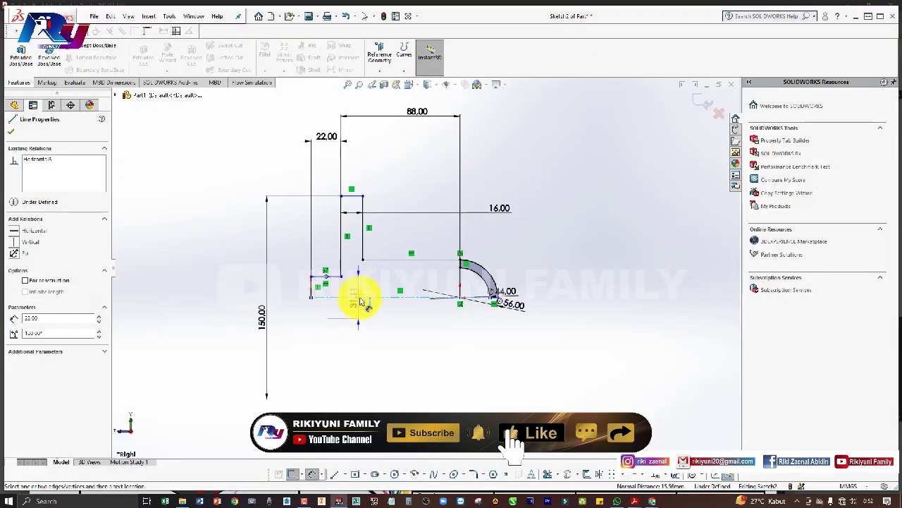
left_click(296, 301)
left_click(284, 299)
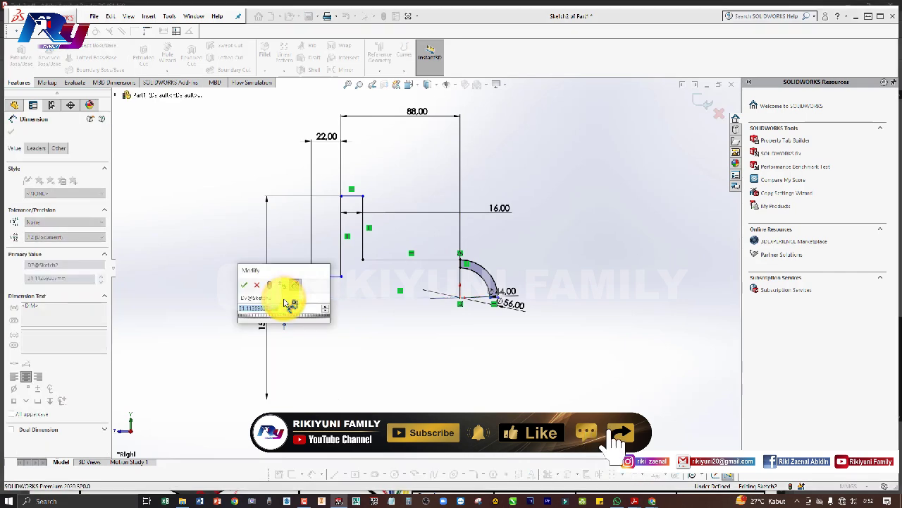
type("44")
key("Return")
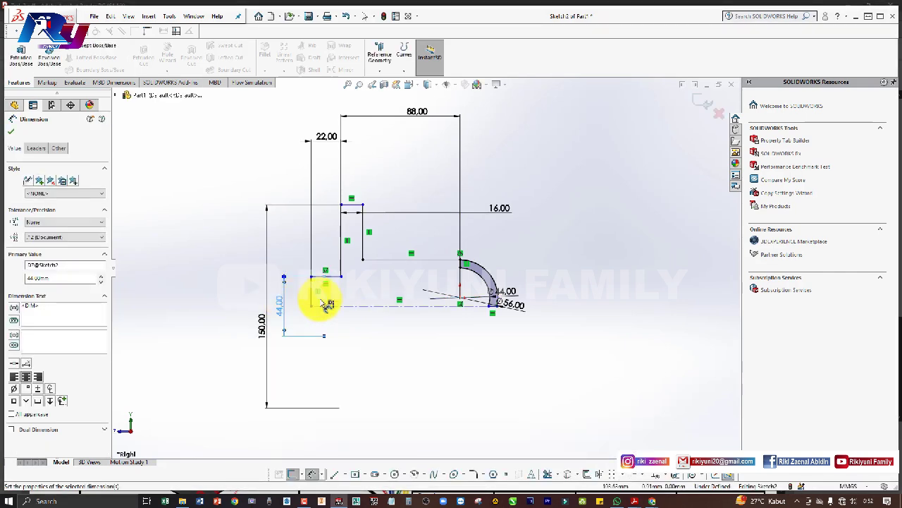
scroll(326, 303, "down", 2)
scroll(345, 297, "down", 1)
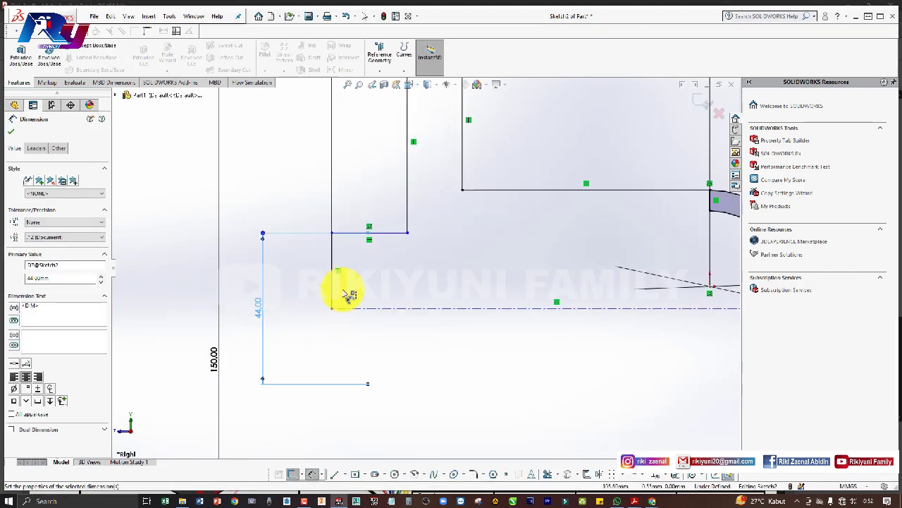
Step: Draw a new horizontal line from the vertical edge and trim away the segment below it
scroll(349, 294, "down", 1)
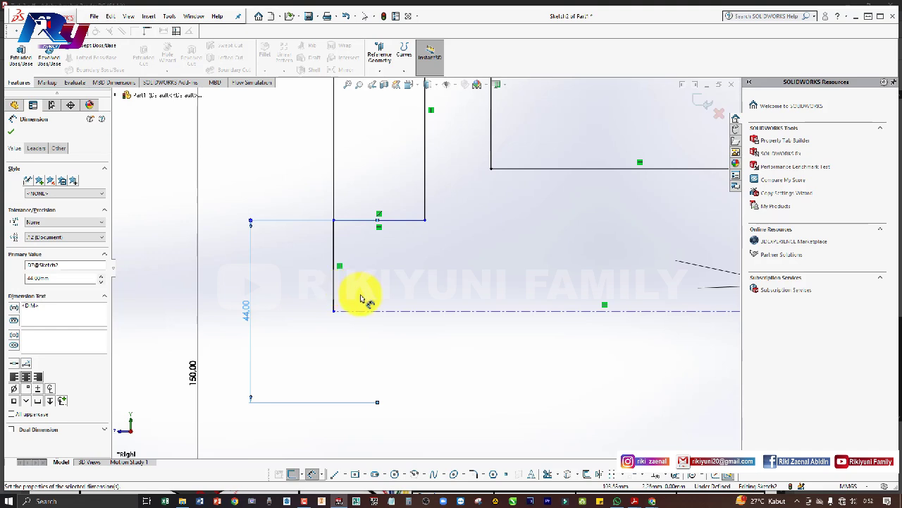
key("alt+Tab")
key("alt+Tab")
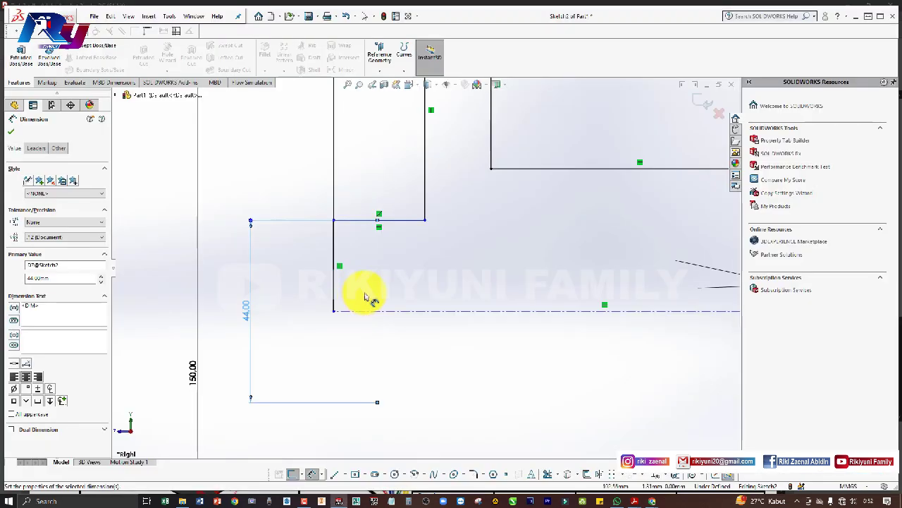
key("l")
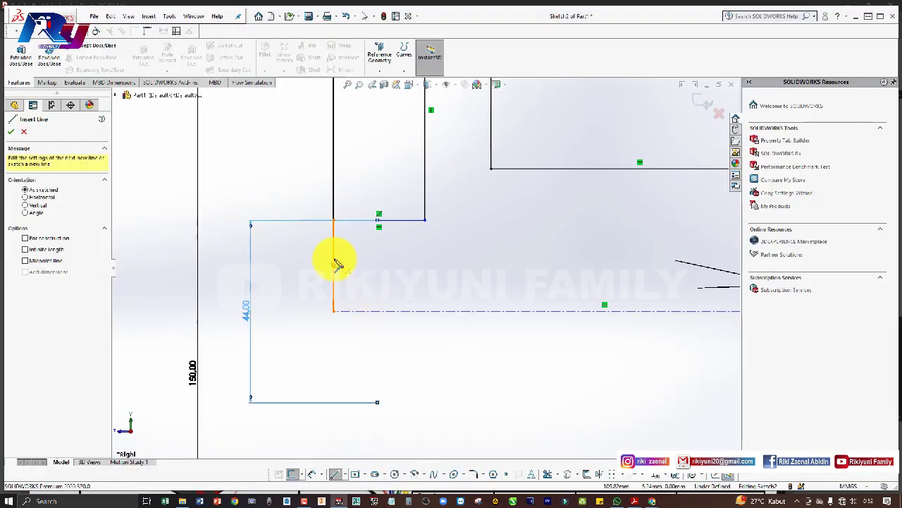
left_click(334, 260)
left_click(436, 259)
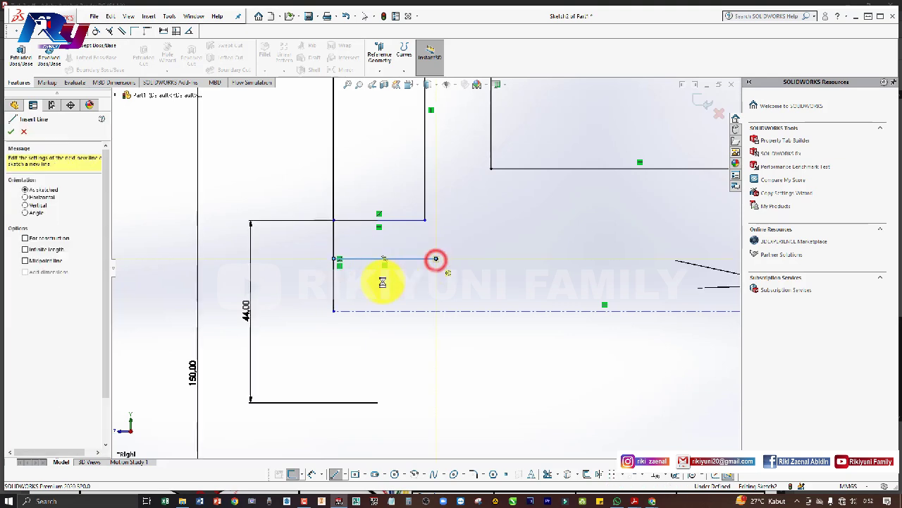
left_click(548, 473)
left_click_drag(397, 302, 298, 292)
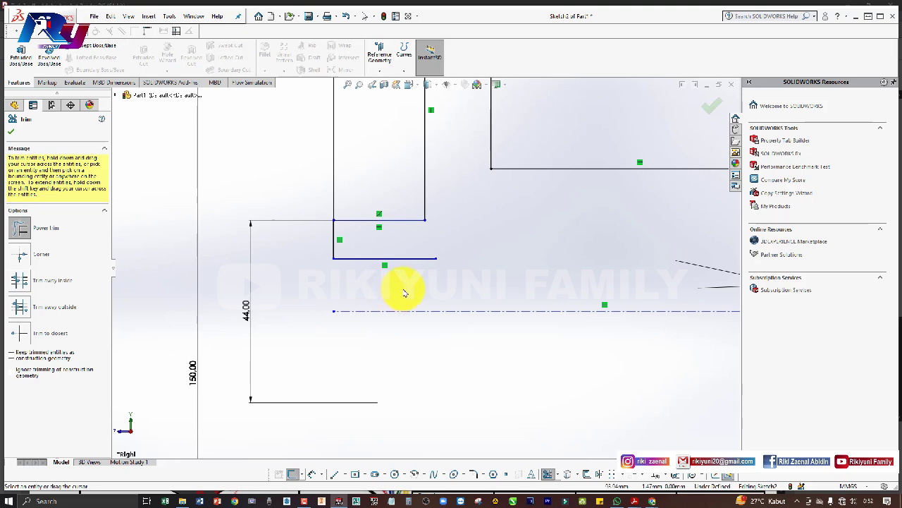
Step: Dimension the new line from the centerline and correct the 22.00 value to 25.00 per the drawing
right_click_drag(402, 292, 409, 266)
left_click(409, 308)
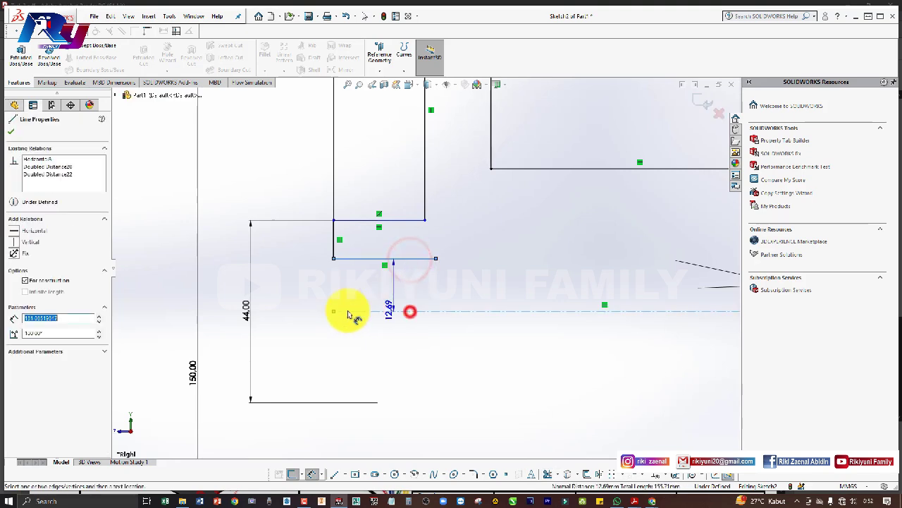
left_click(293, 334)
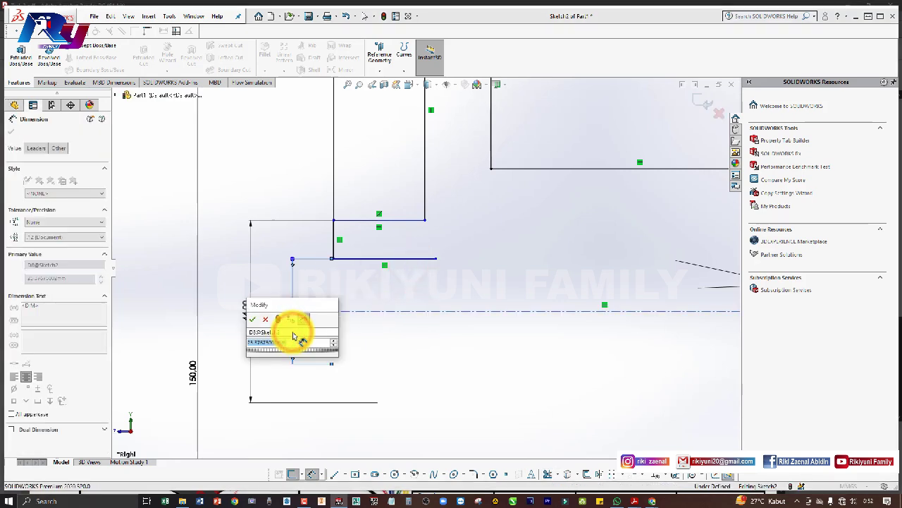
type("75")
key("Return")
key("alt+Tab")
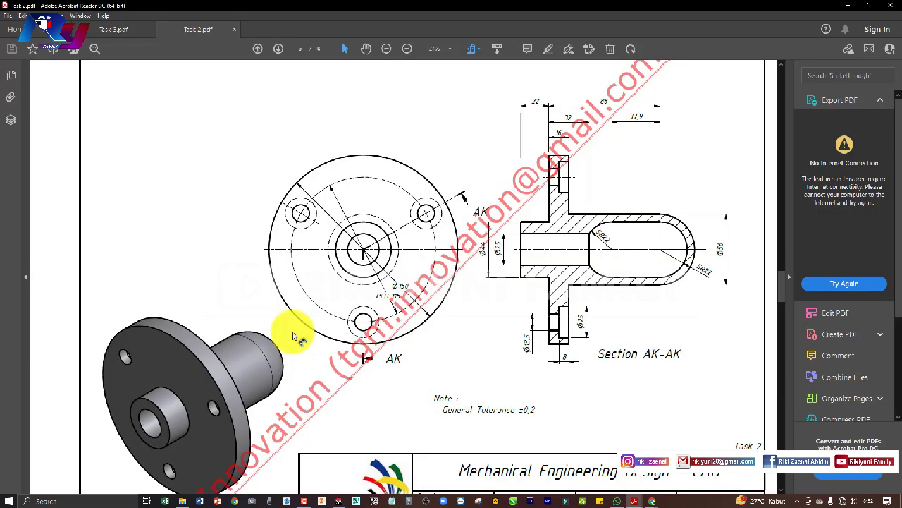
key("alt+Tab")
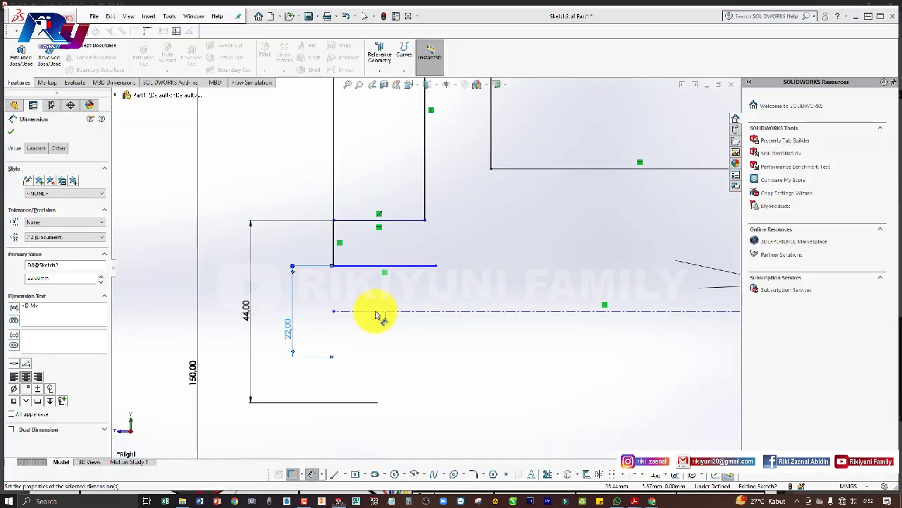
double_click(289, 326)
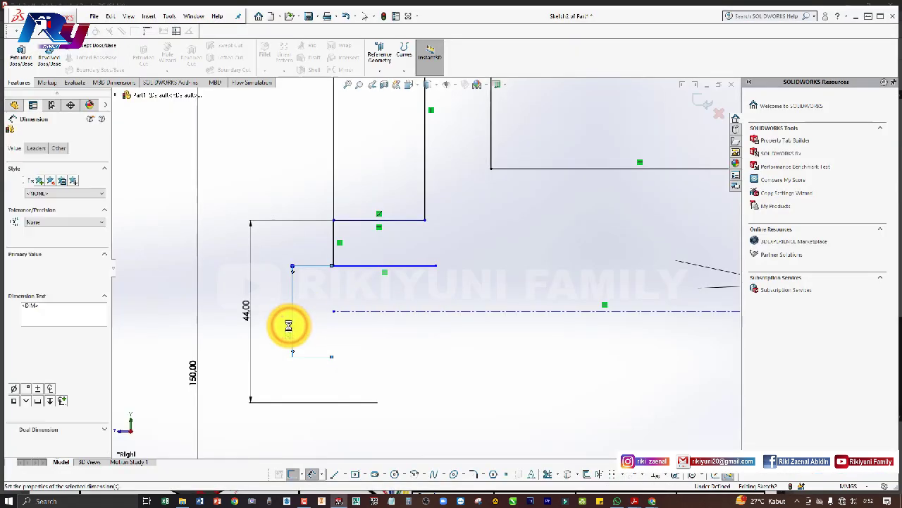
key("Return")
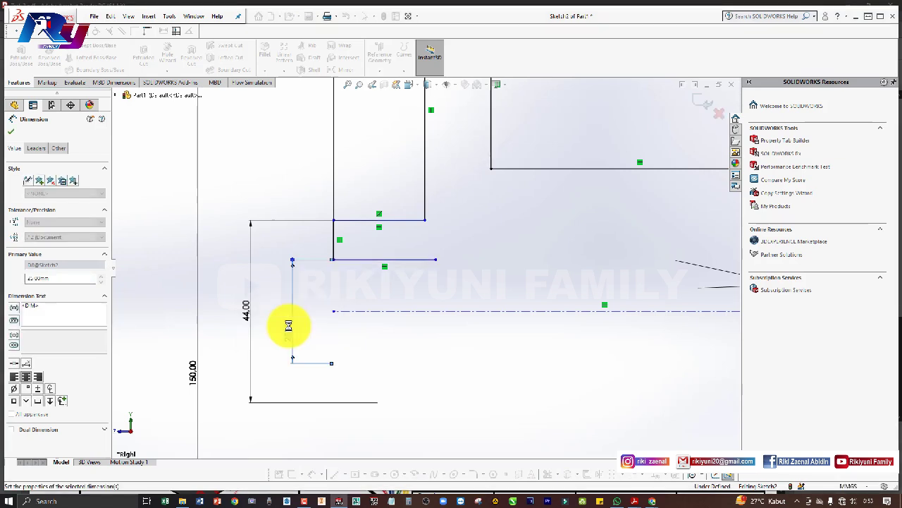
Step: Adjust the horizontal line's corner and give the line a 54.00 length dimension
key("alt+Tab")
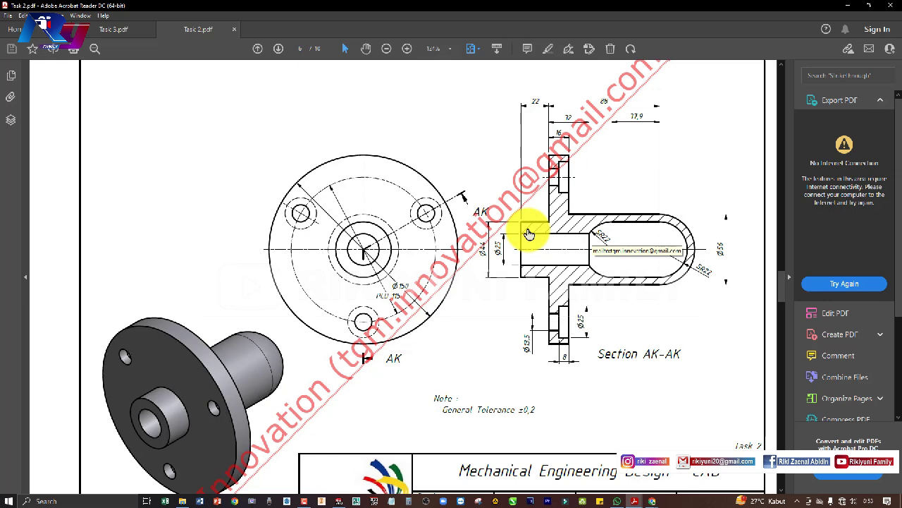
key("alt+Tab")
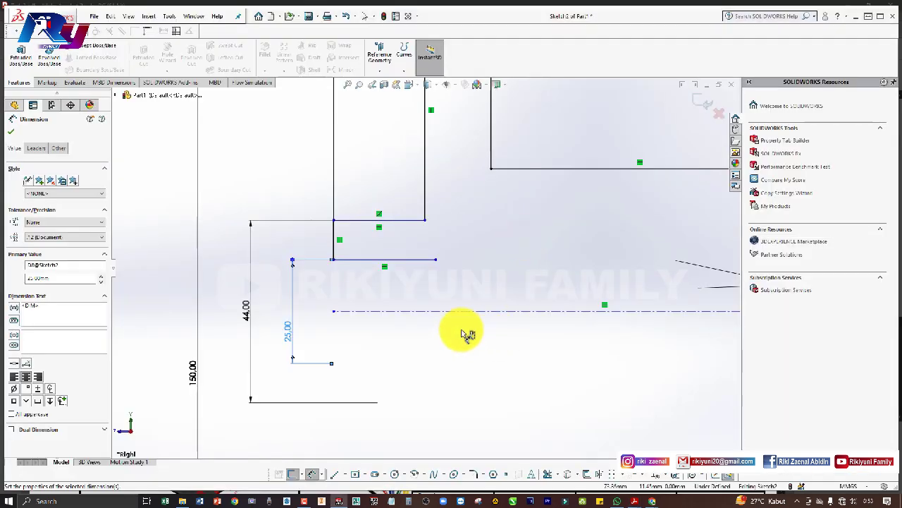
left_click(411, 265)
left_click(409, 275)
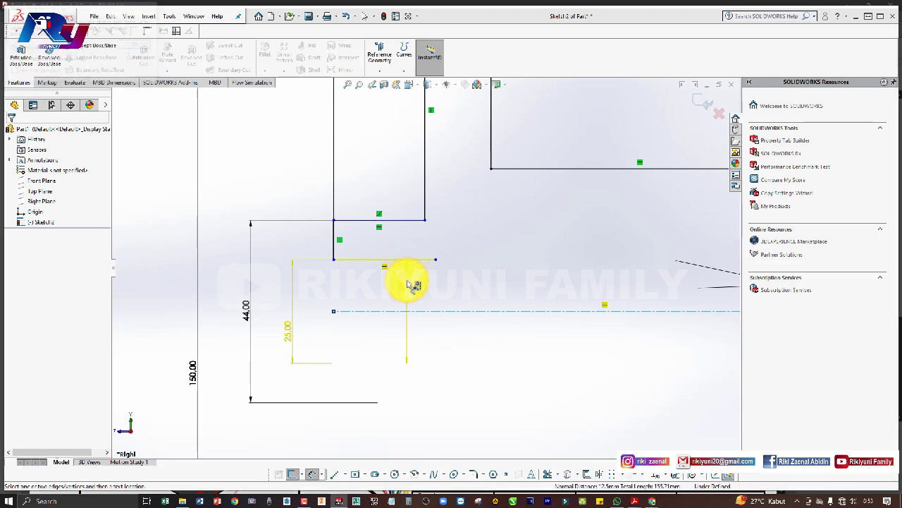
key("Escape")
mouse_move(409, 258)
left_mouse_down()
mouse_move(351, 254)
mouse_move(423, 259)
left_mouse_up()
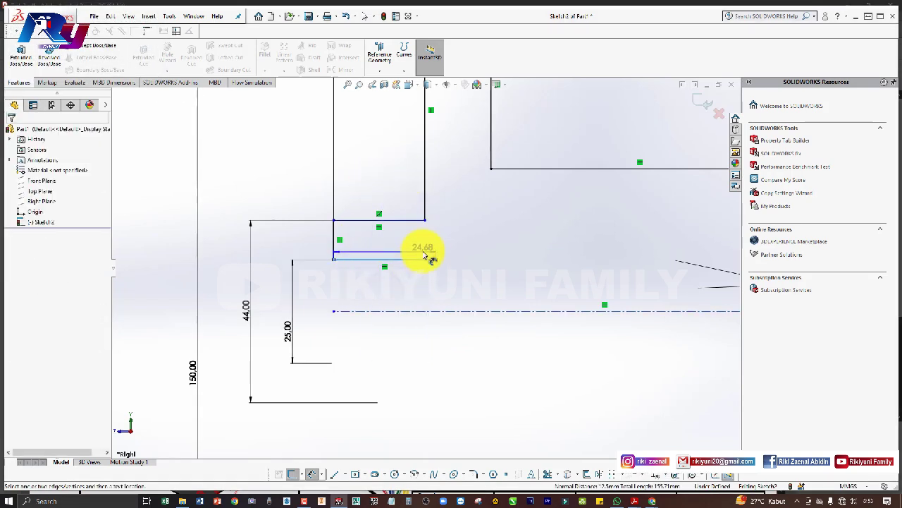
left_click(423, 252)
type("54")
key("Return")
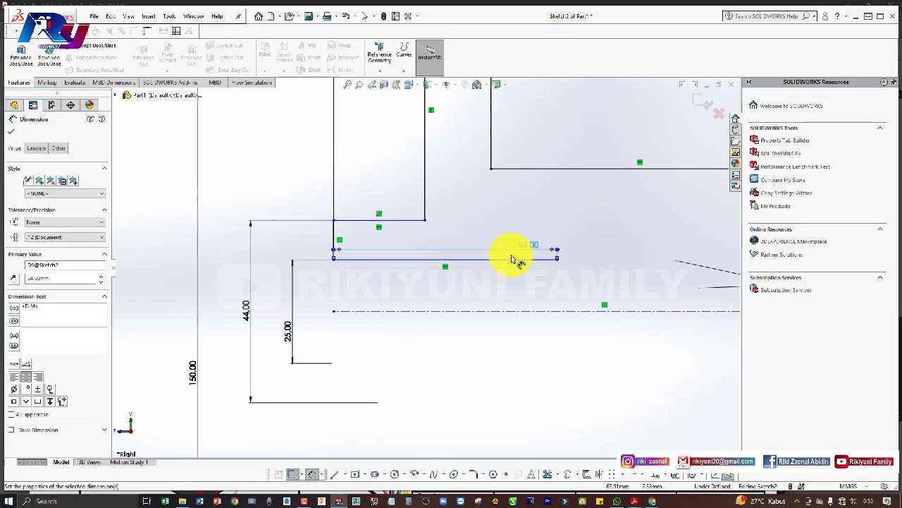
Step: Recheck the reference drawing, then zoom in and select the horizontal centerline
scroll(547, 257, "down", 2)
key("alt+Tab")
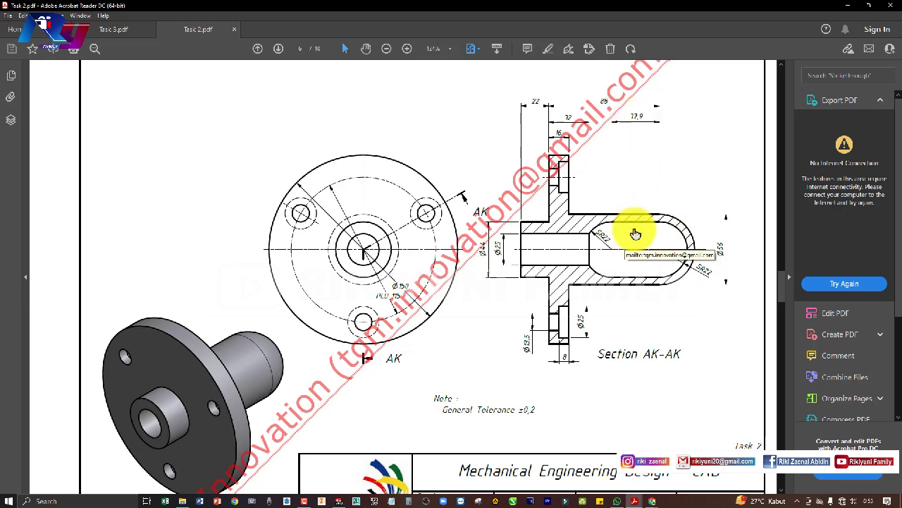
key("alt+Tab")
scroll(691, 277, "down", 2)
scroll(691, 277, "up", 3)
scroll(447, 261, "down", 1)
scroll(416, 261, "down", 1)
left_click(421, 322)
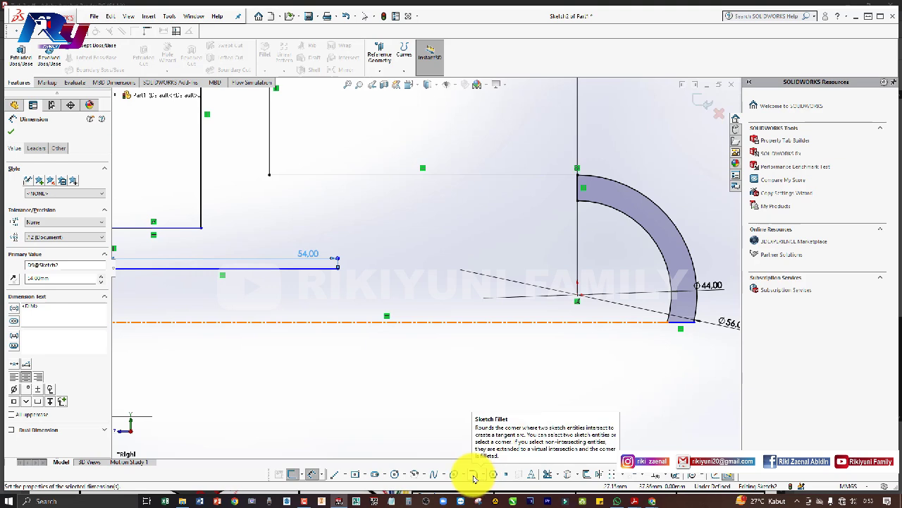
Step: Draw a tangent arc from the 54.00 line's right end, curving up and to the right
left_click(424, 476)
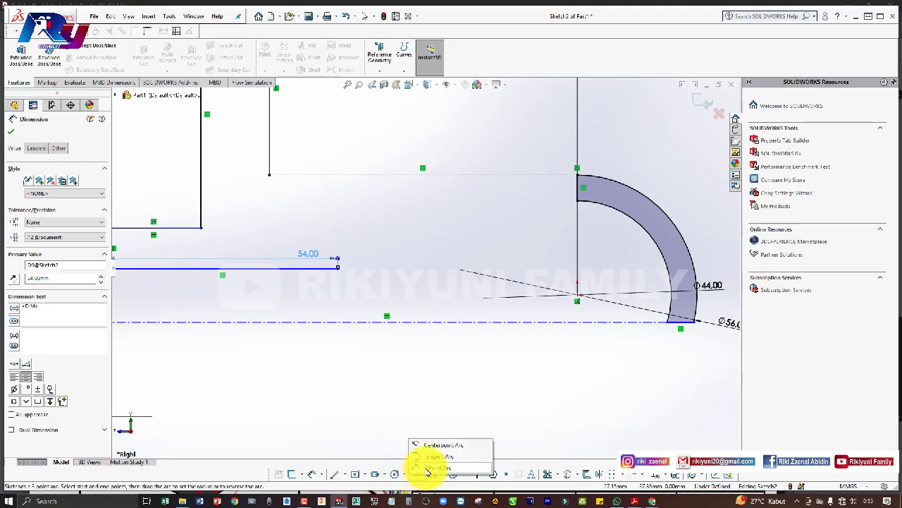
left_click(429, 455)
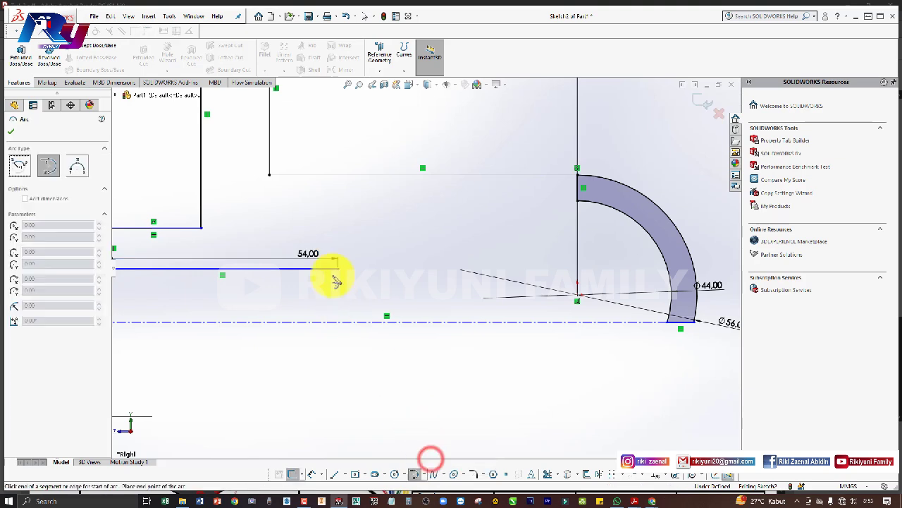
left_click(337, 269)
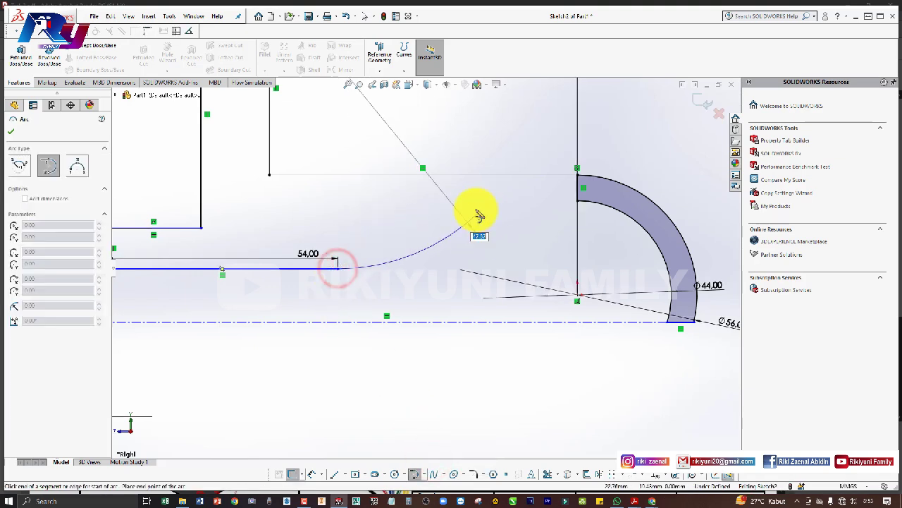
left_click(399, 210)
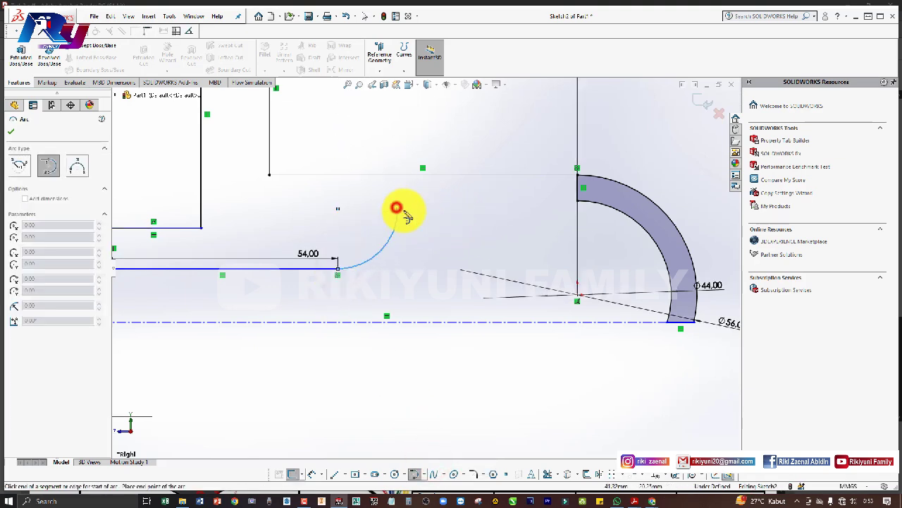
key("Escape")
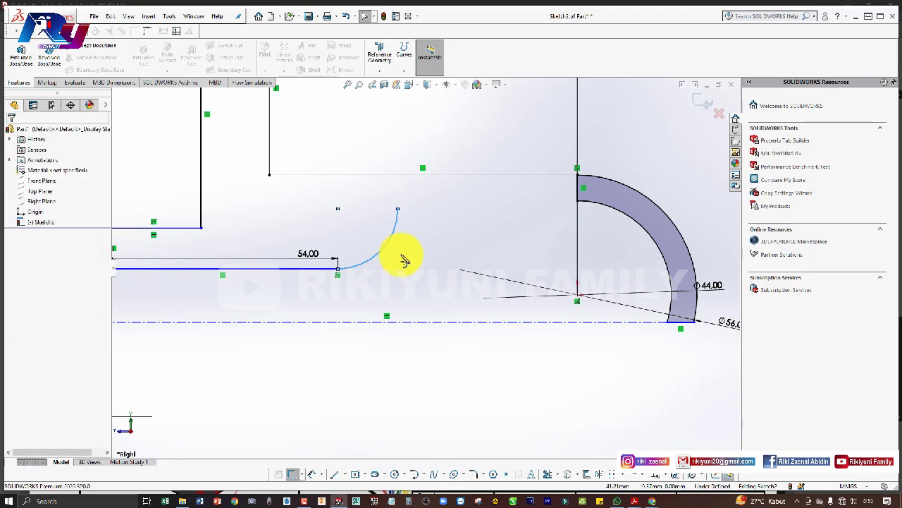
Step: Undo the arc and draw a vertical line up from the 54.00 end plus a horizontal line to the outer arc's top
key("ctrl+z")
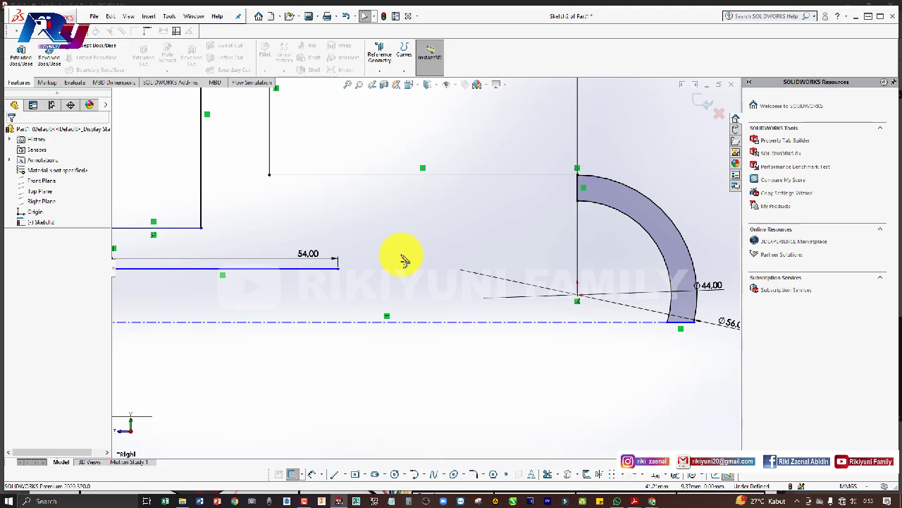
key("l")
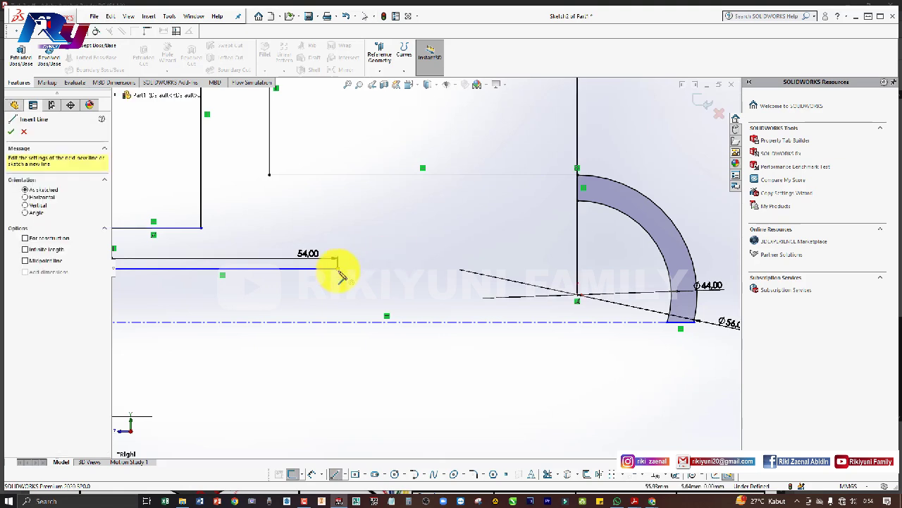
left_click(338, 268)
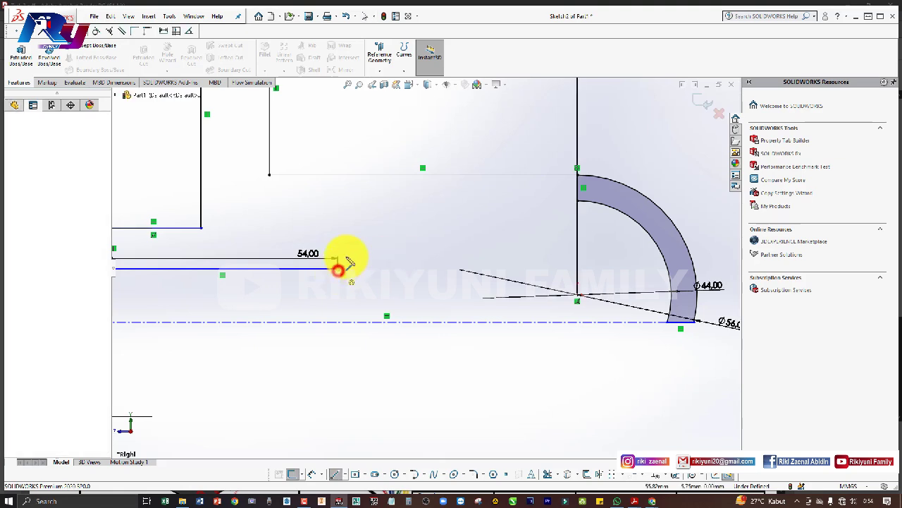
left_click(339, 202)
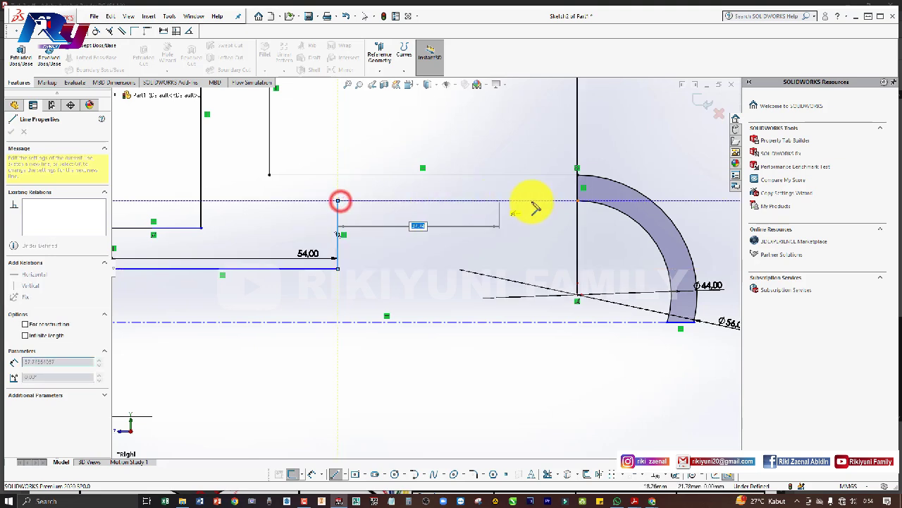
left_click(577, 203)
key("Escape")
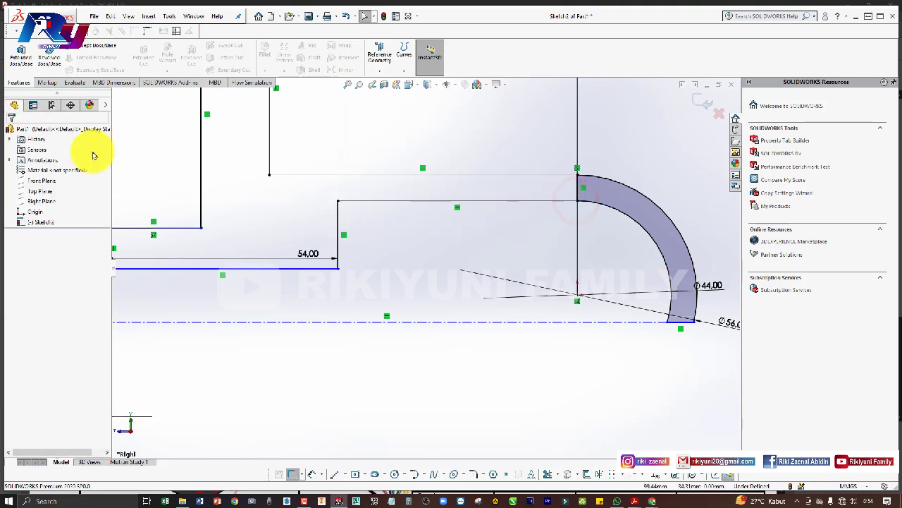
left_click(474, 474)
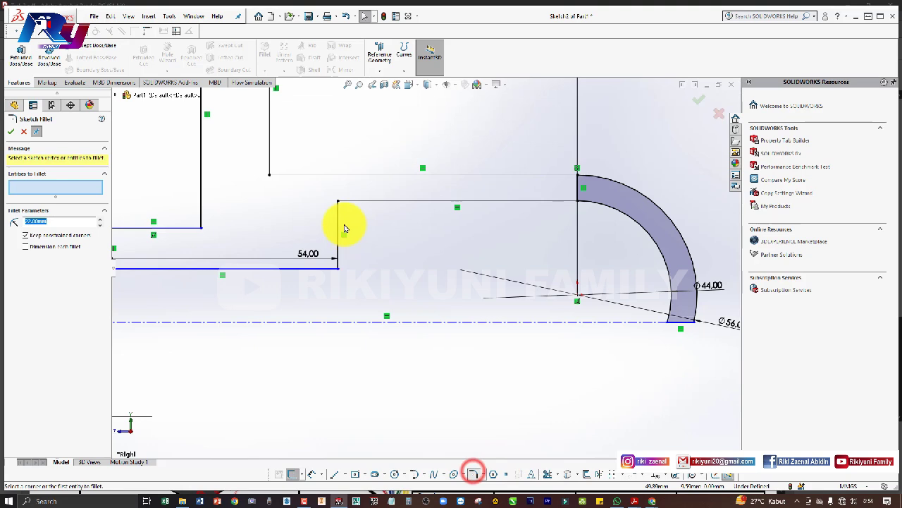
left_click(337, 209)
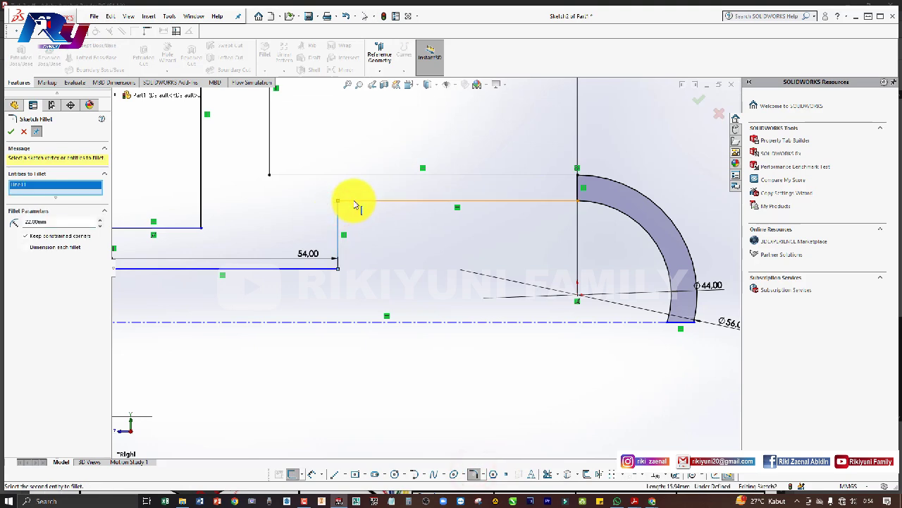
left_click(354, 204)
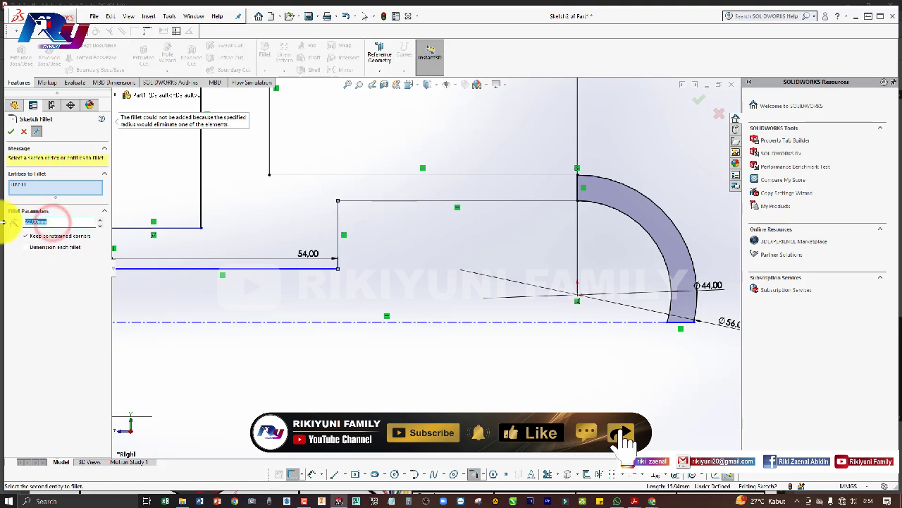
left_click(59, 222)
type("20")
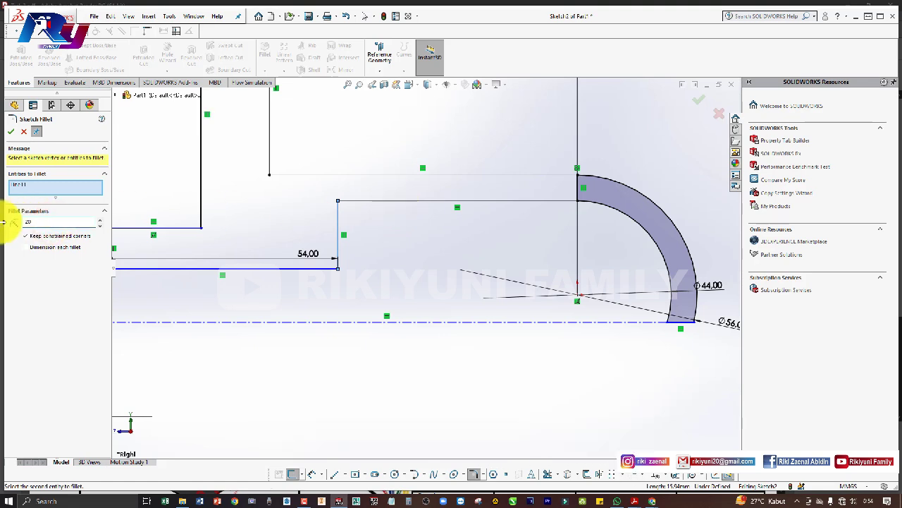
left_click(26, 132)
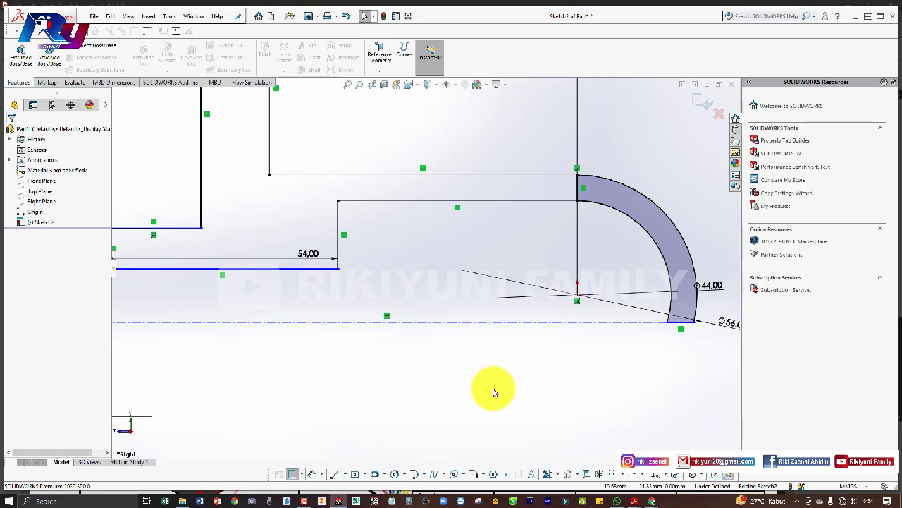
scroll(538, 336, "down", 3)
scroll(539, 337, "up", 5)
scroll(538, 337, "up", 2)
left_click(537, 337)
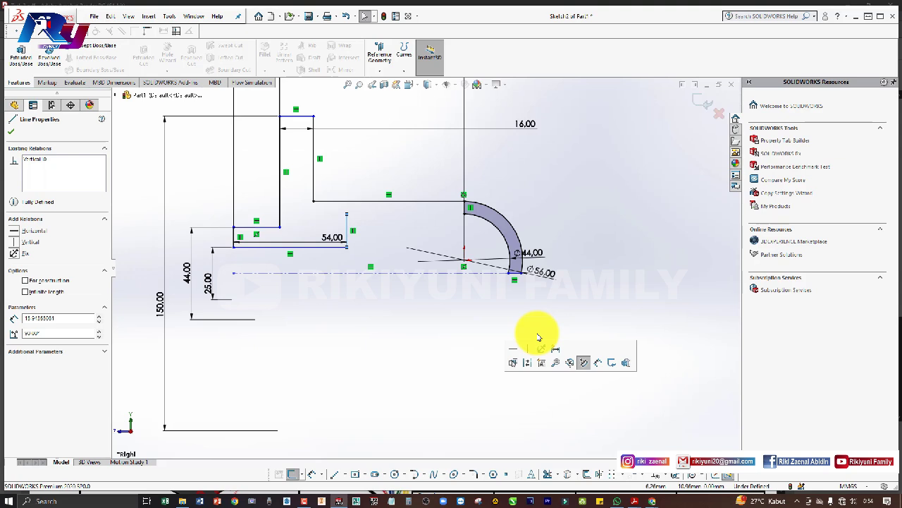
key("alt+Tab")
left_click(278, 167)
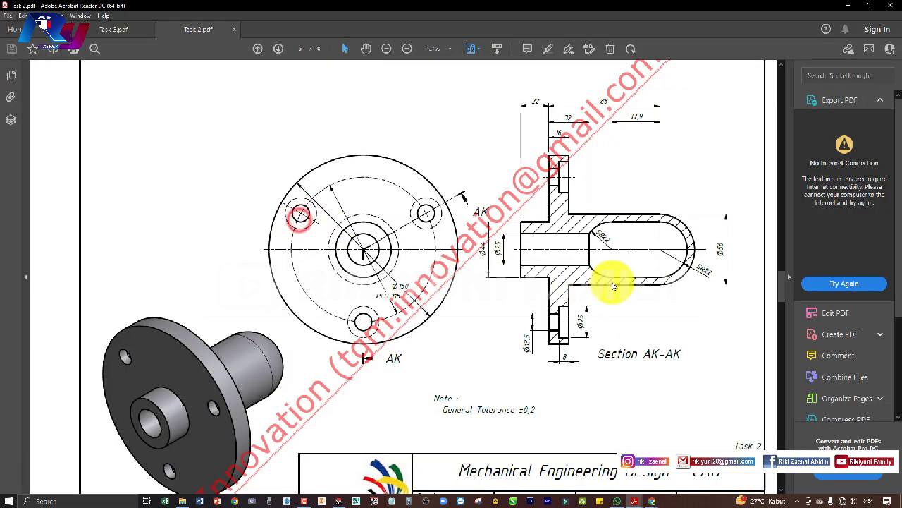
left_click(614, 282)
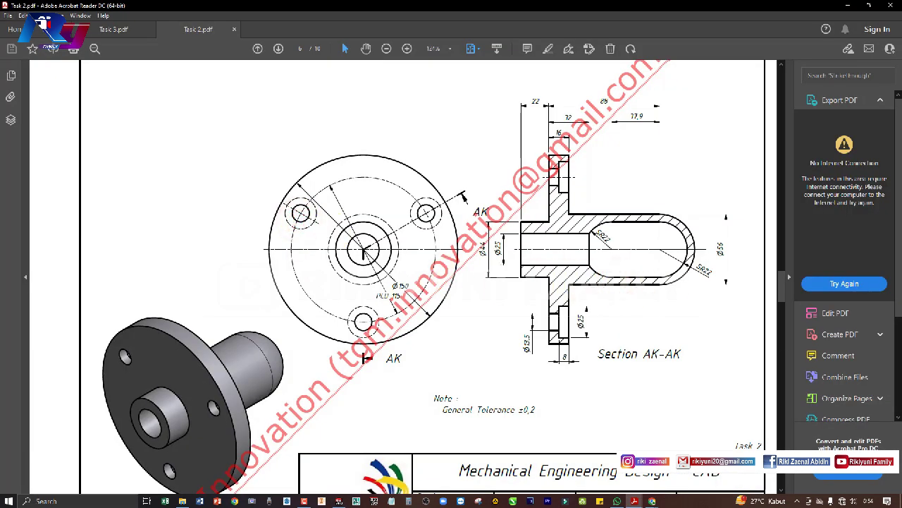
key("alt+Tab")
left_click(432, 340)
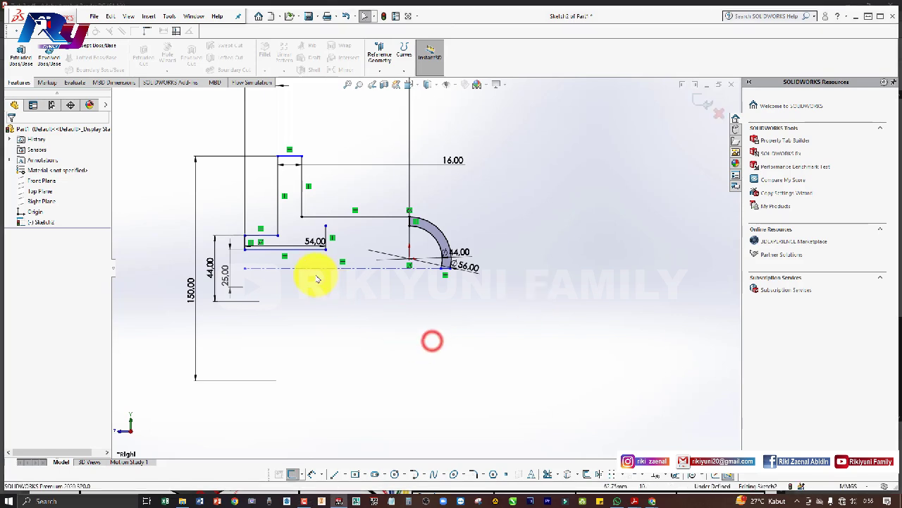
Step: Add a Coincident relation between the arc's centre point and the horizontal centerline
scroll(310, 275, "down", 1)
scroll(295, 266, "down", 1)
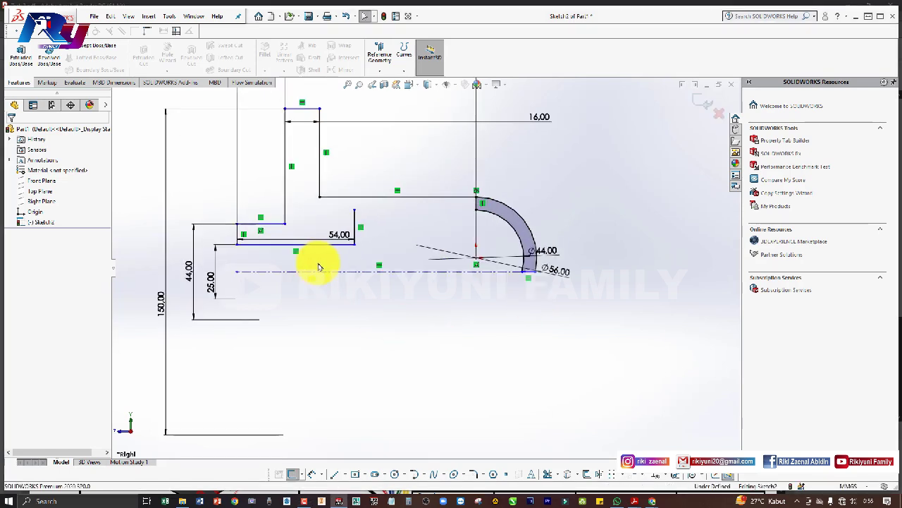
left_click(472, 258)
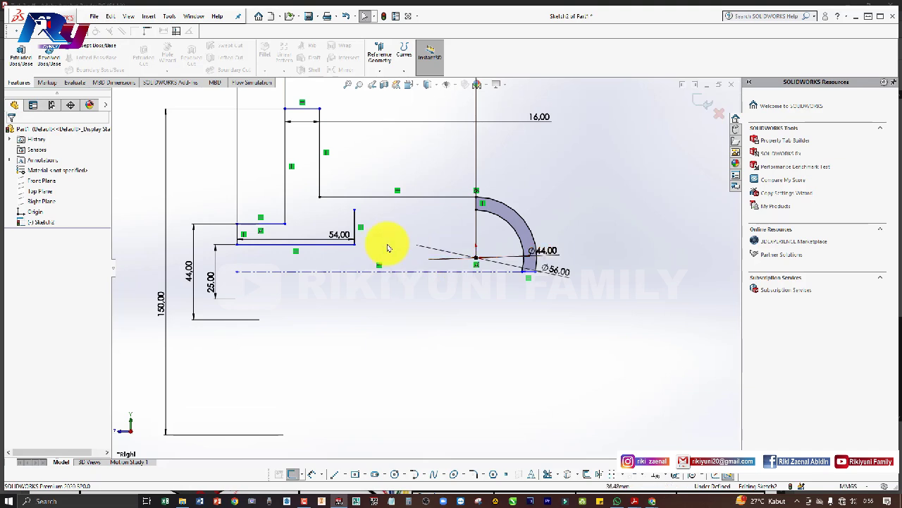
left_click(356, 216)
key("Escape")
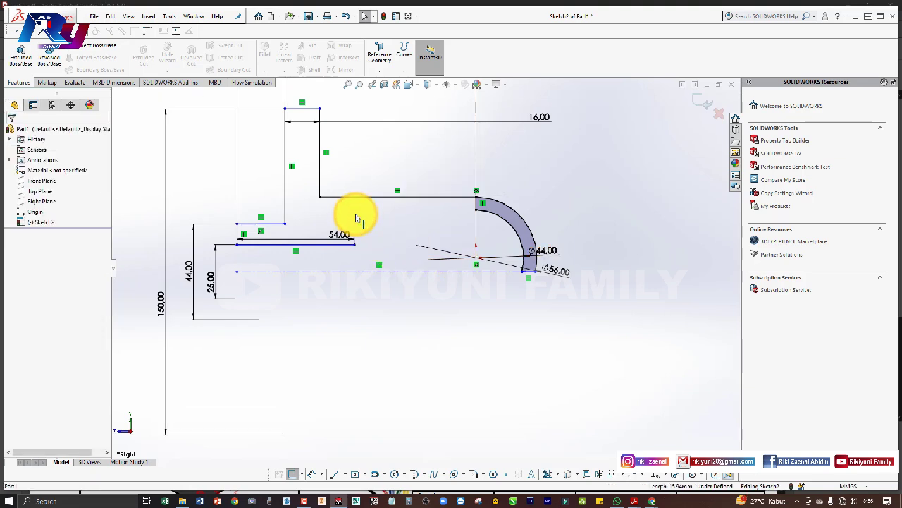
left_click(477, 260)
left_click(464, 272, "ctrl")
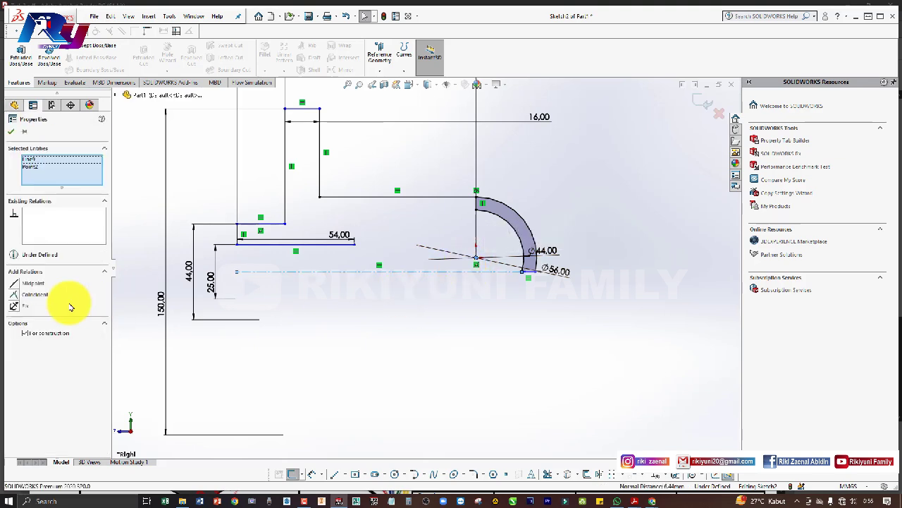
left_click(14, 295)
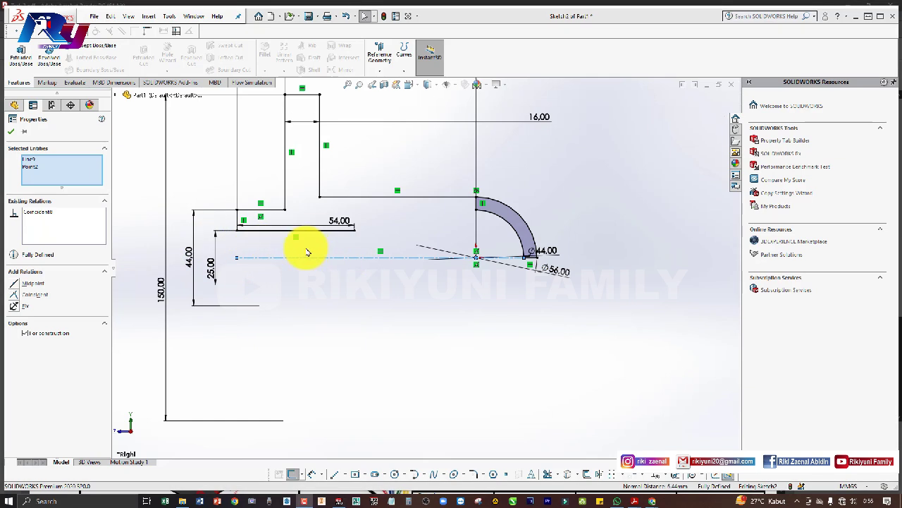
key("alt+Tab")
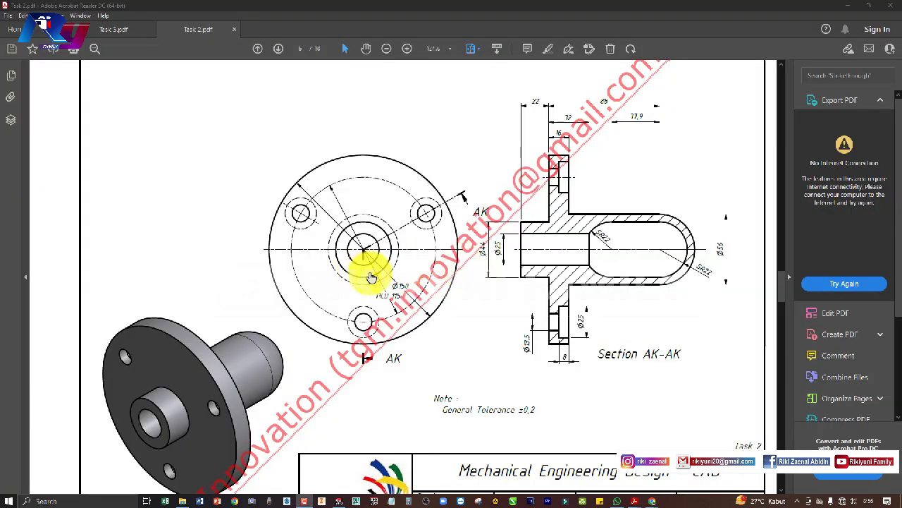
Step: Switch between the reference drawing and SOLIDWORKS, bringing the sketch window to the front
key("alt+Tab")
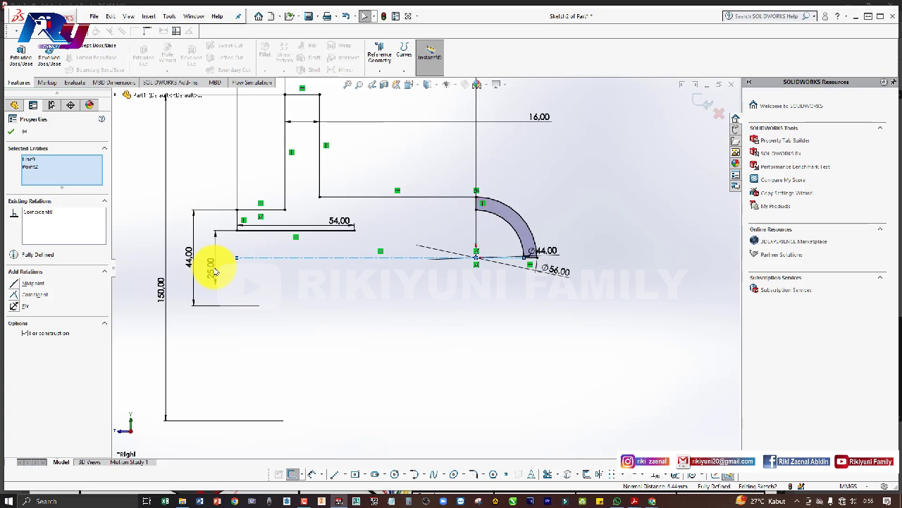
key("alt+Tab")
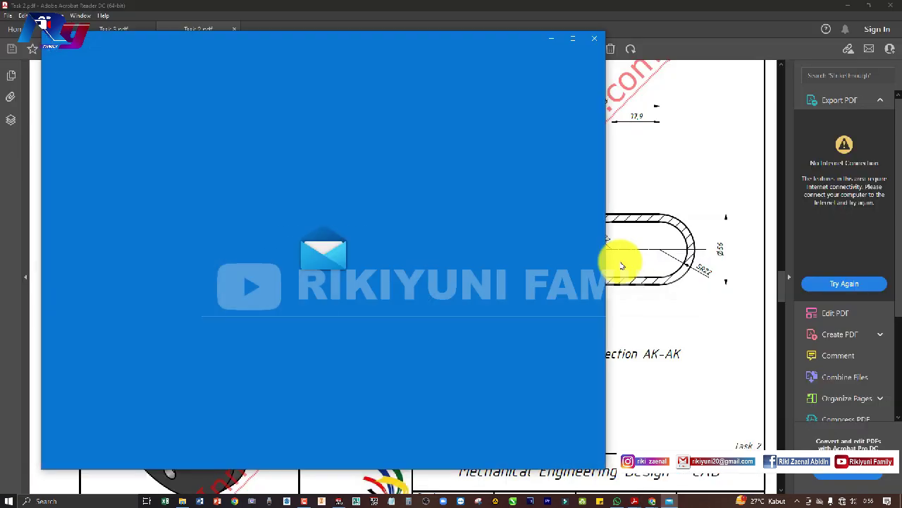
left_click(648, 248)
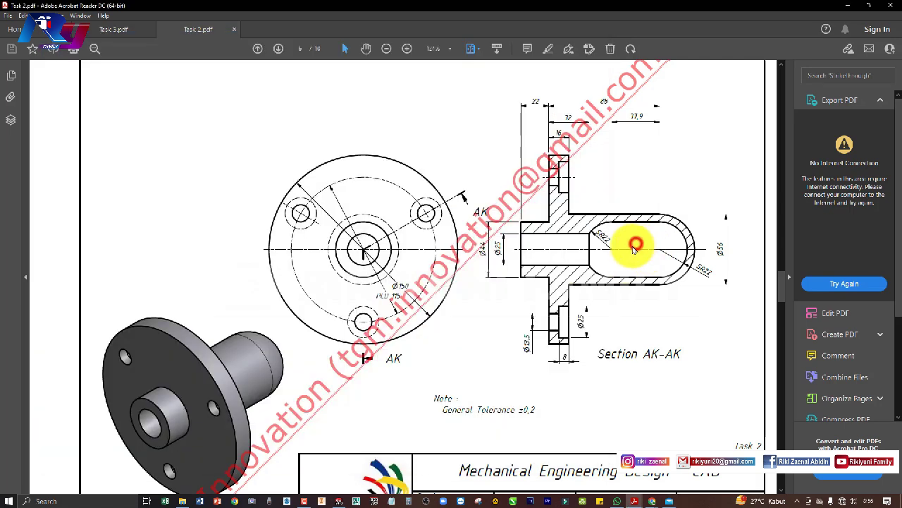
key("alt+Tab")
left_click(441, 139)
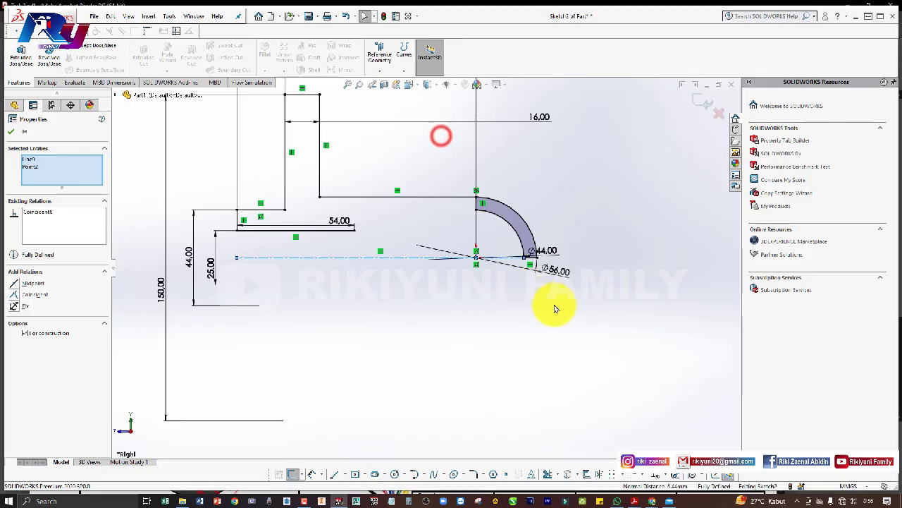
Step: Dismiss the Mail permission prompt and zoom onto the arc in the sketch
left_click(466, 275)
left_click(650, 285)
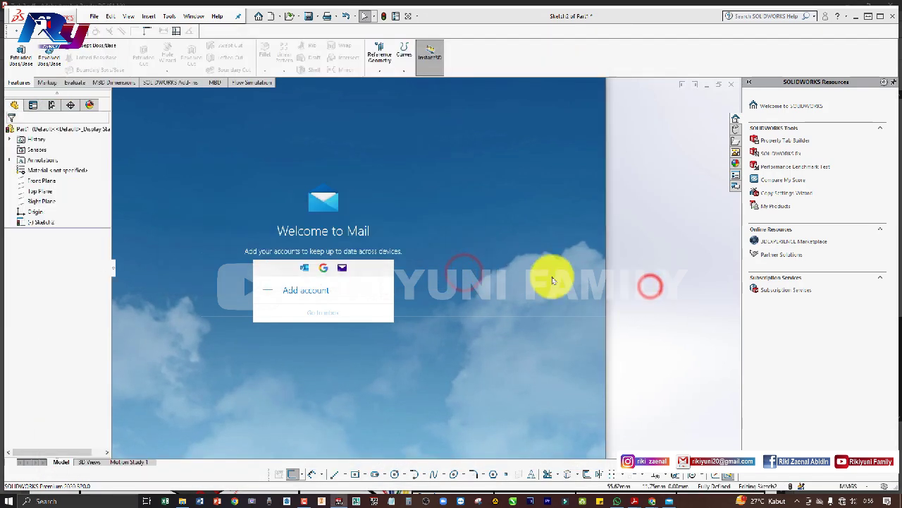
scroll(536, 255, "down", 2)
scroll(423, 192, "up", 2)
scroll(416, 212, "up", 2)
scroll(421, 261, "down", 4)
scroll(428, 298, "down", 2)
scroll(433, 277, "down", 2)
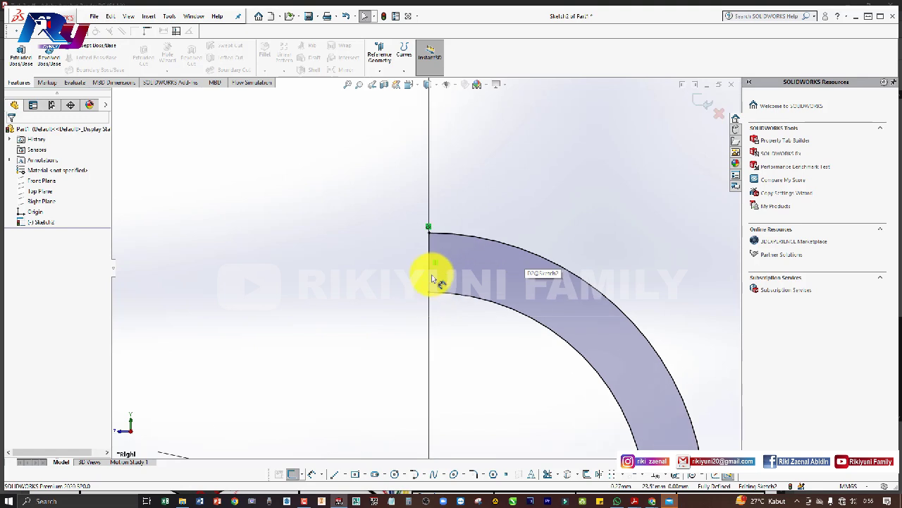
Step: View the sketch Normal To, inspect the vertical line at the arc's start, and activate the Line tool
scroll(428, 266, "up", 3)
key("space")
scroll(440, 300, "up", 4)
left_click(323, 296)
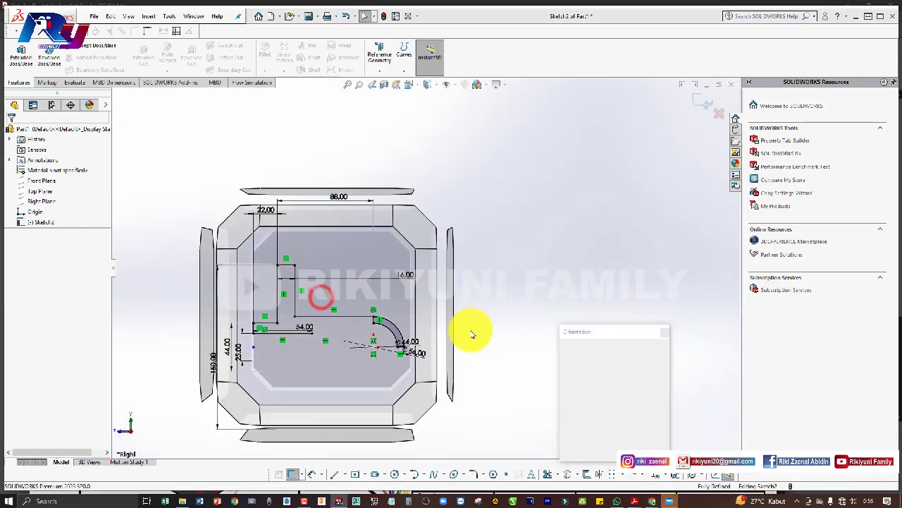
scroll(469, 328, "down", 6)
scroll(522, 339, "up", 3)
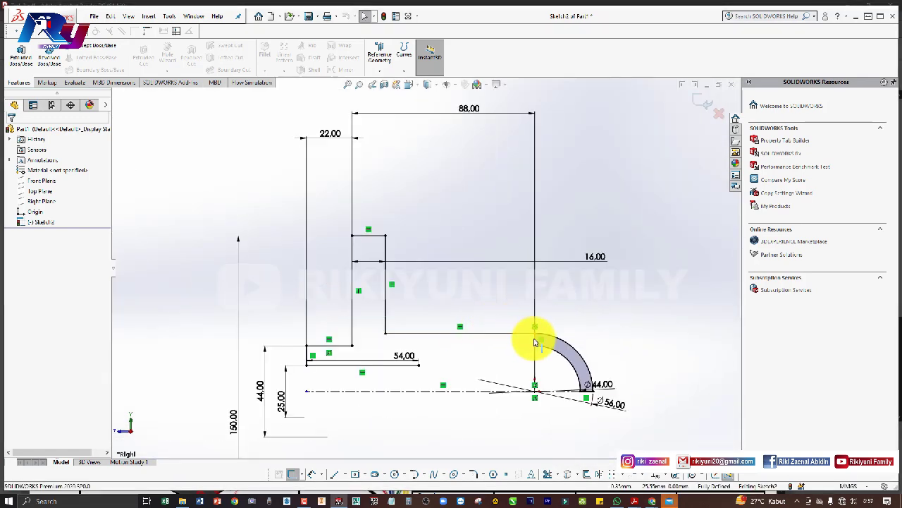
left_click(535, 342)
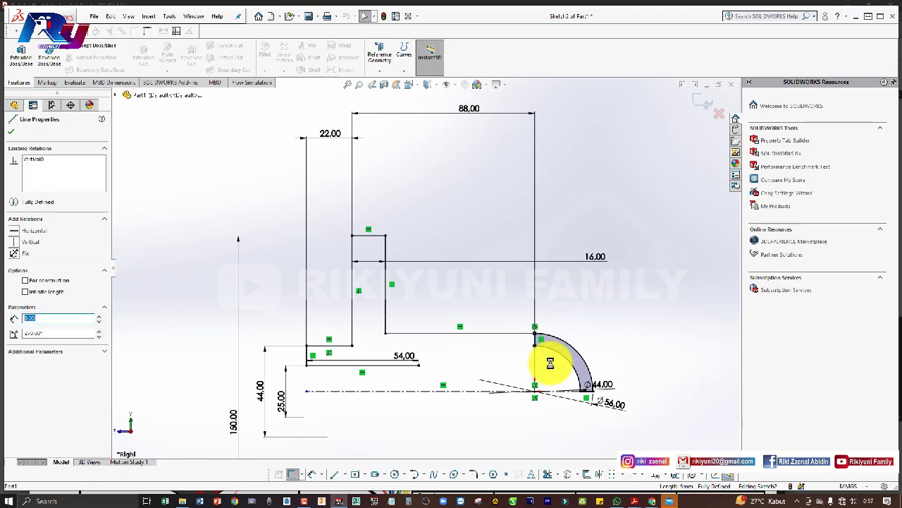
key("Escape")
scroll(588, 412, "down", 3)
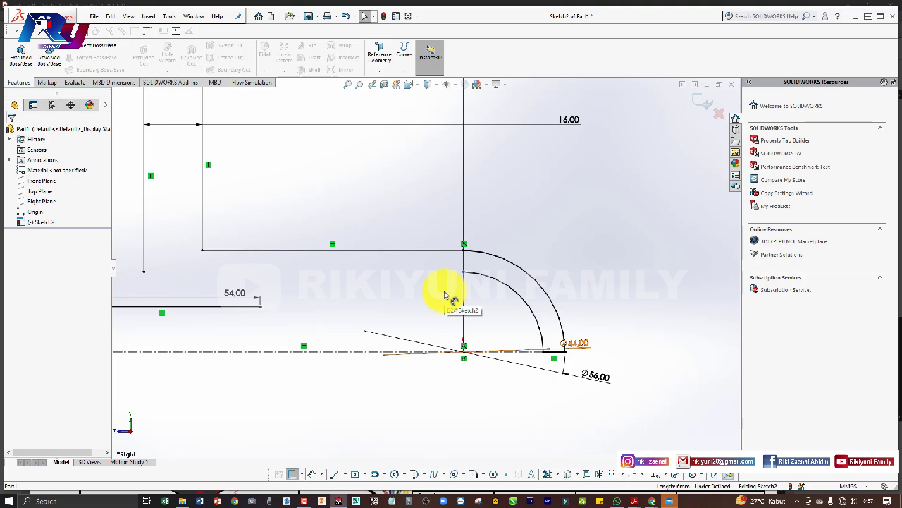
key("l")
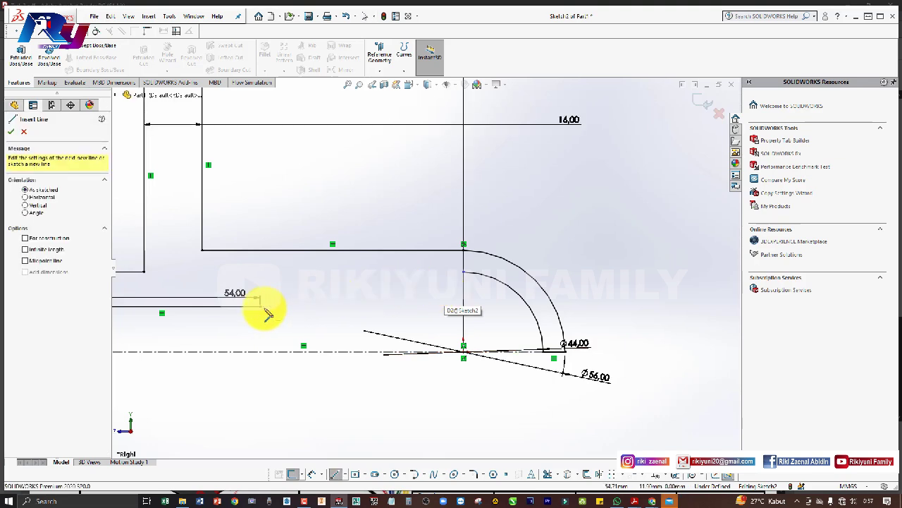
Step: Draw a short vertical step up from the 54 mm line's end and a horizontal line to the inner arc
left_click(260, 305)
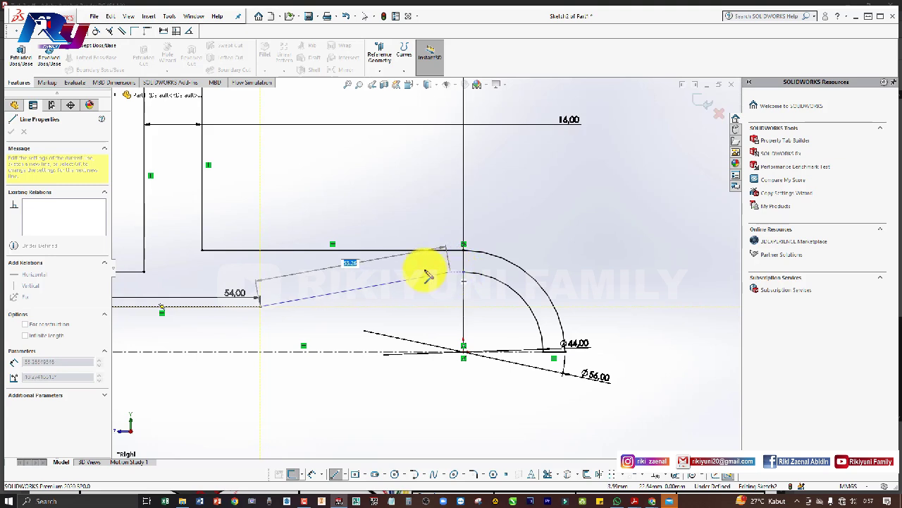
left_click(260, 271)
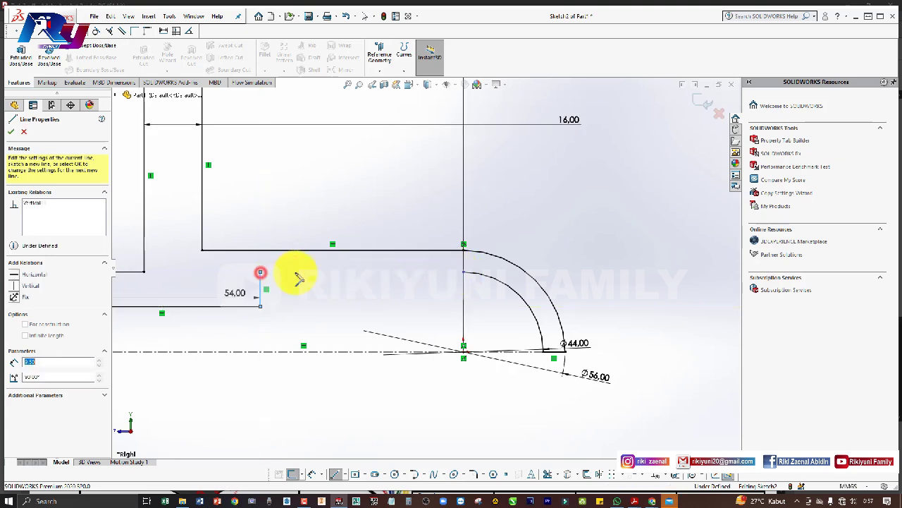
left_click(463, 272)
scroll(388, 313, "up", 2)
scroll(389, 313, "up", 1)
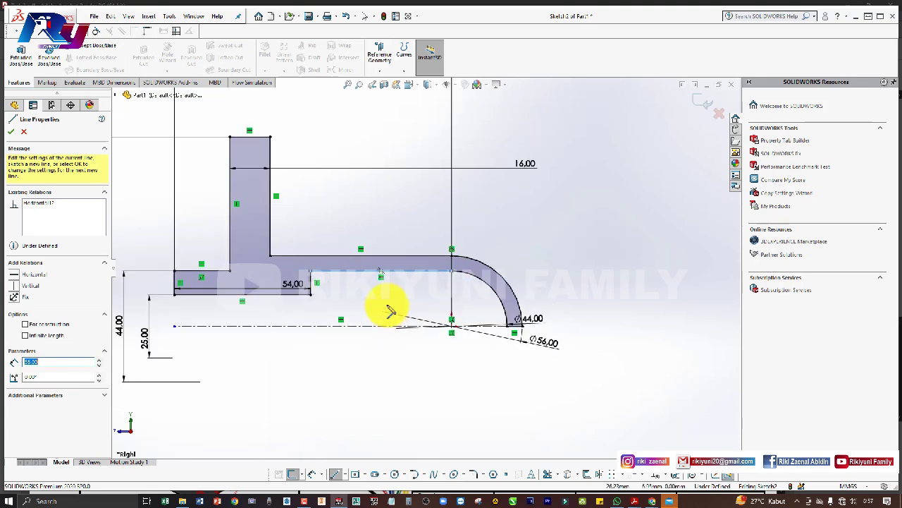
left_click(475, 476)
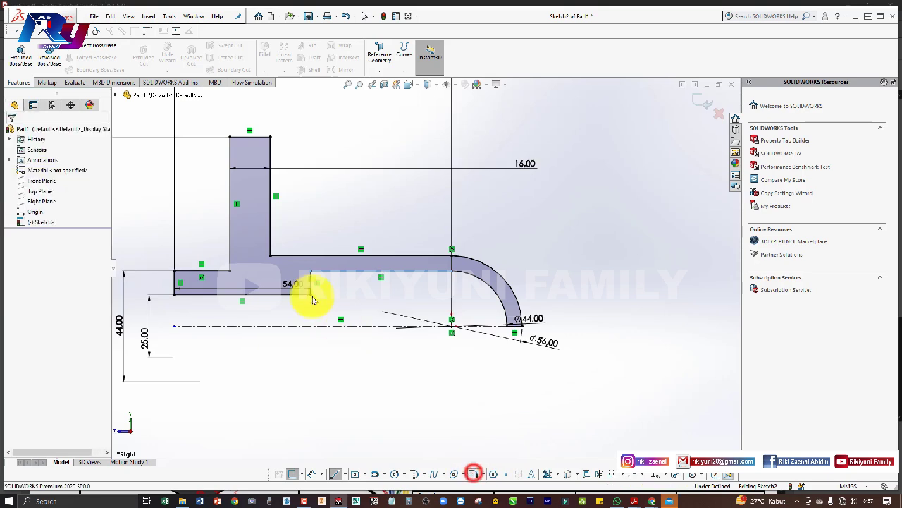
Step: Pick the vertical and horizontal lines at the inner step for a 20 mm sketch fillet
scroll(306, 289, "down", 2)
scroll(325, 272, "down", 2)
left_click(342, 259)
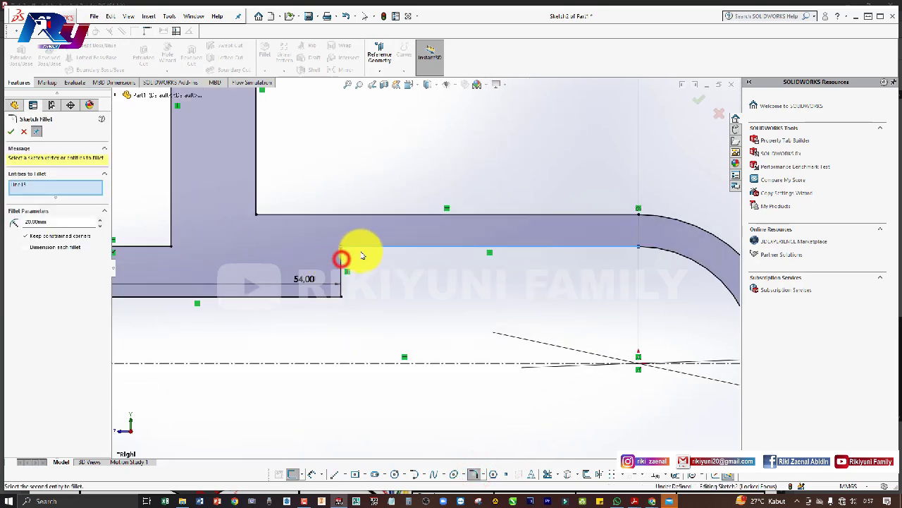
left_click(375, 246)
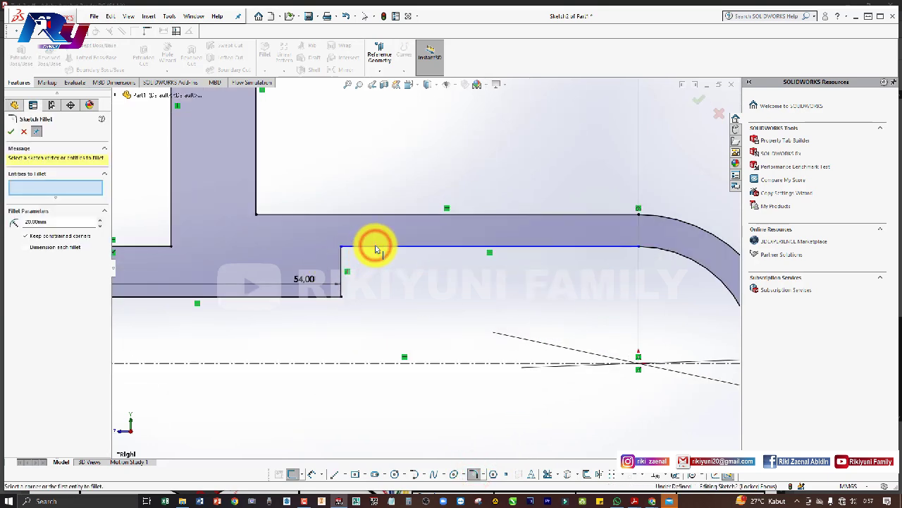
left_click(342, 261)
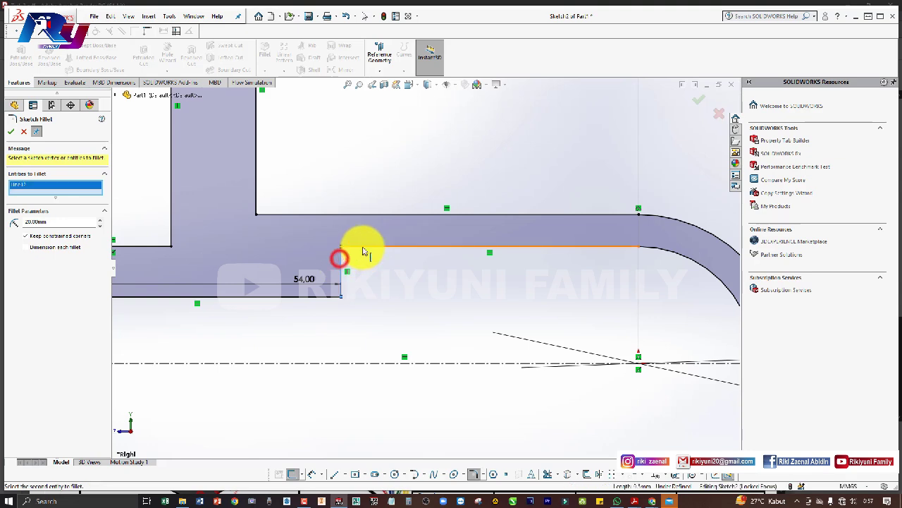
scroll(388, 264, "up", 2)
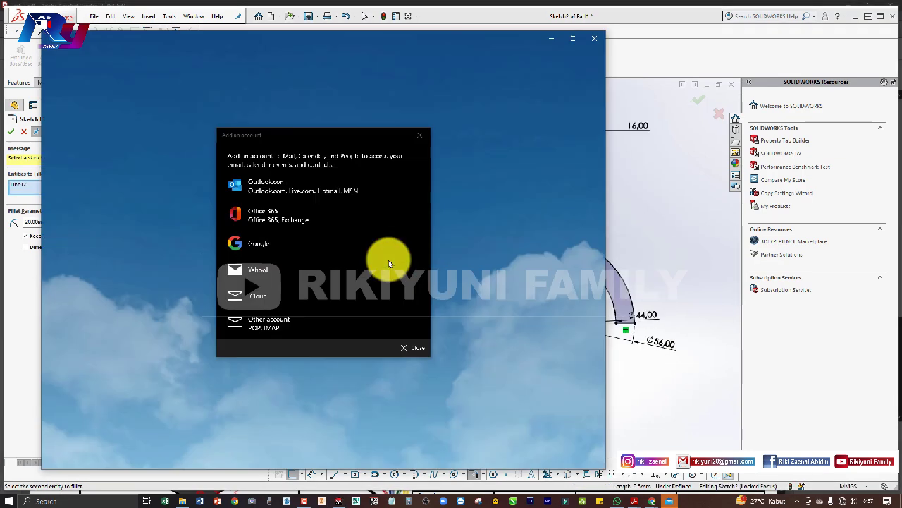
Step: Check Section AK-AK in Task 2.pdf, close the Mail window, and return to the SOLIDWORKS sketch
key("alt+Tab")
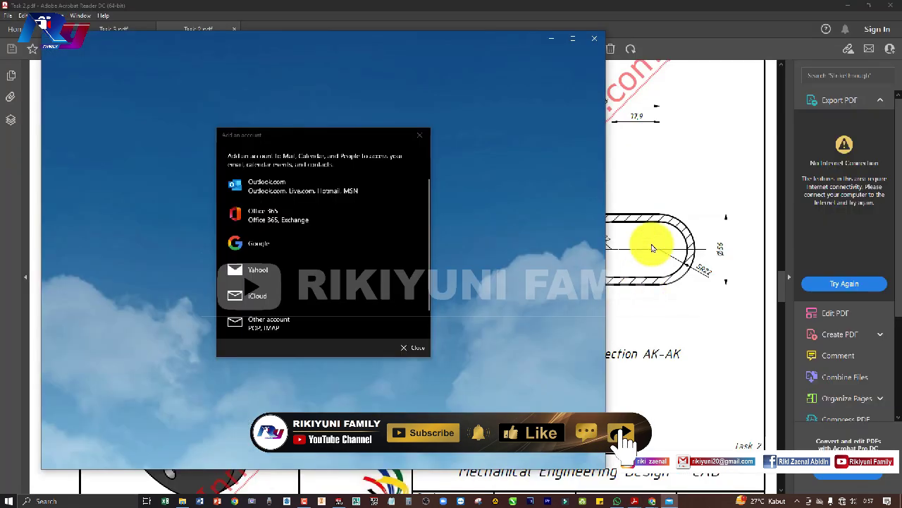
left_click(654, 231)
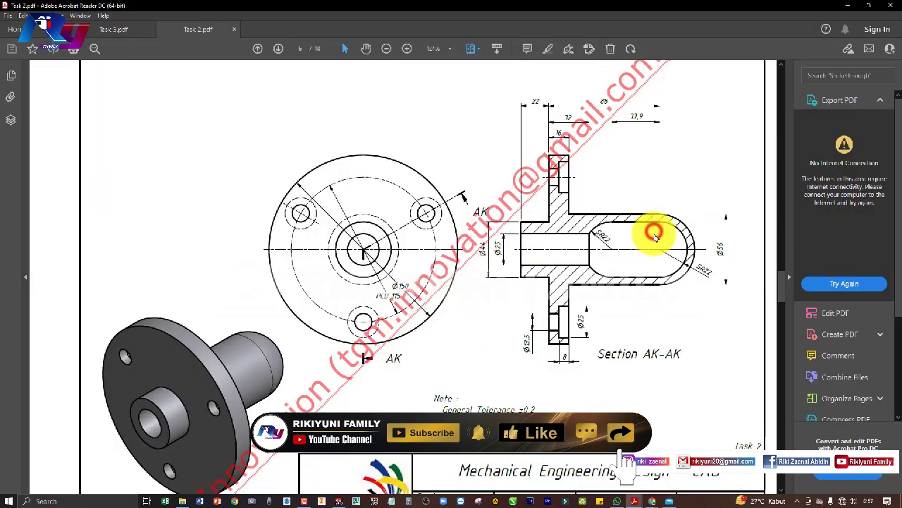
left_click(592, 240)
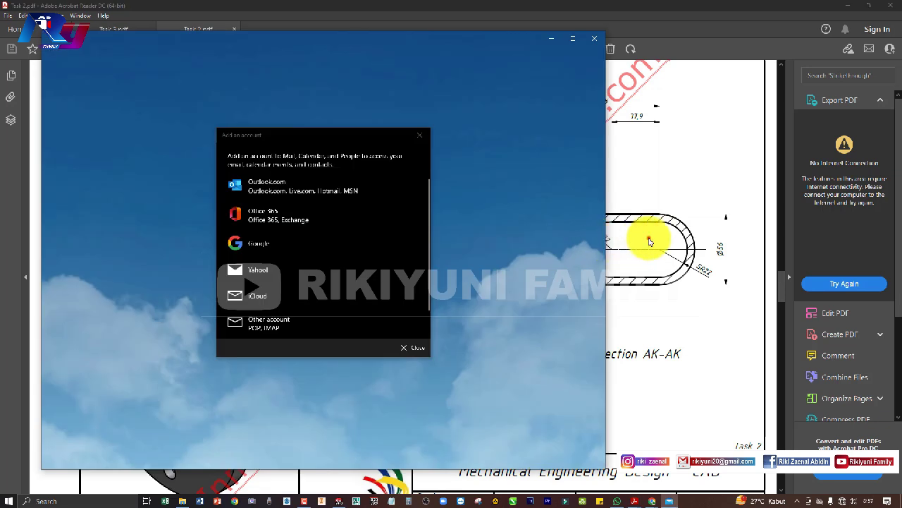
left_click(648, 238)
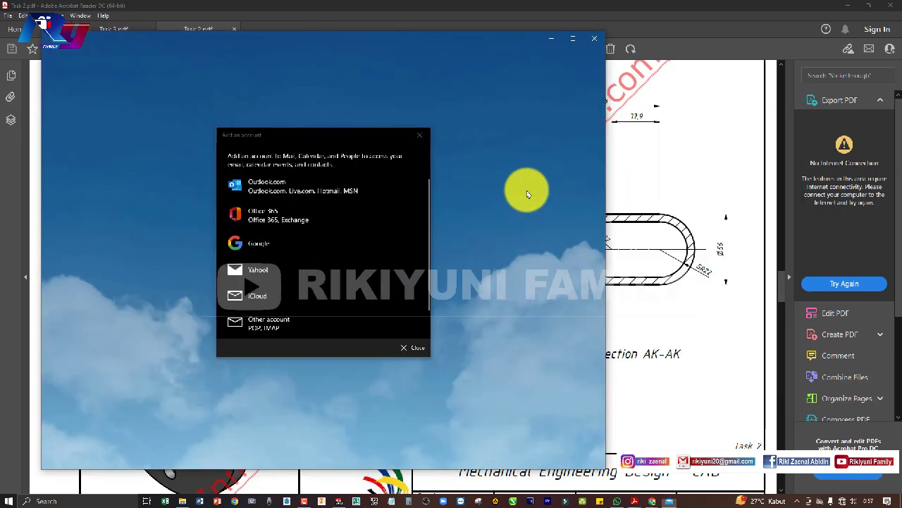
key("alt+Tab")
left_click(491, 157)
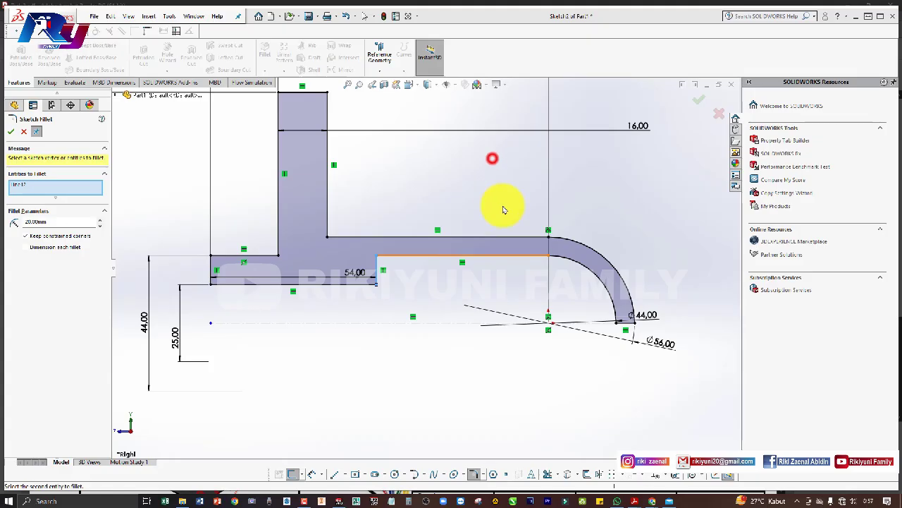
Step: Reselect the inner horizontal line for the 20 mm fillet, then cancel it after the radius error
left_click(387, 261)
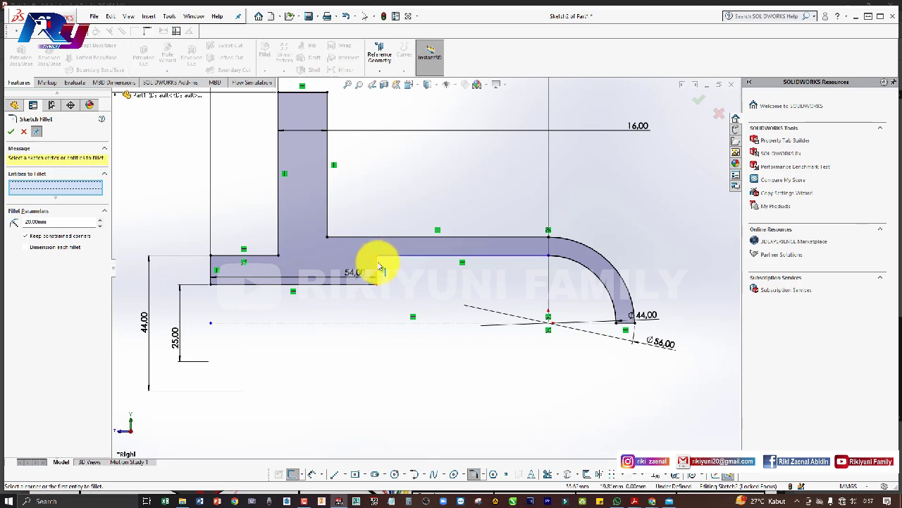
left_click(383, 260)
left_click(388, 260)
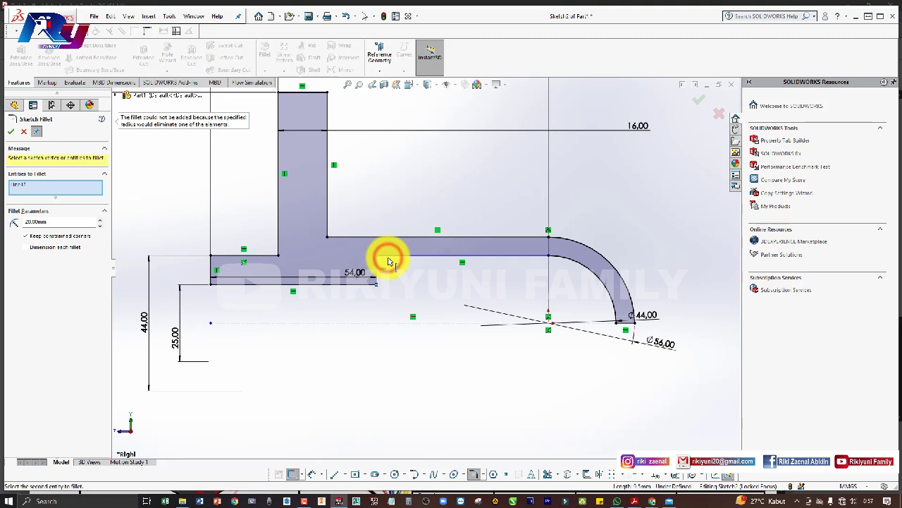
left_click(23, 131)
left_click(377, 264)
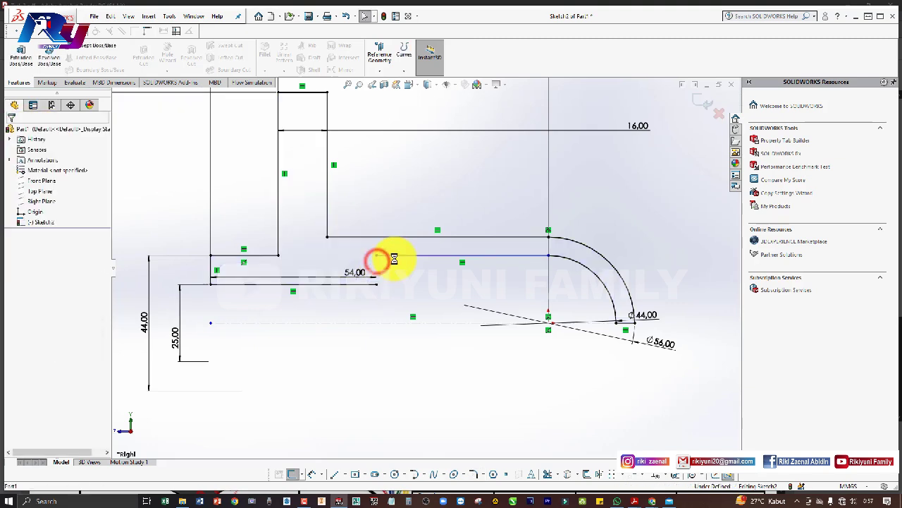
key("alt+Tab")
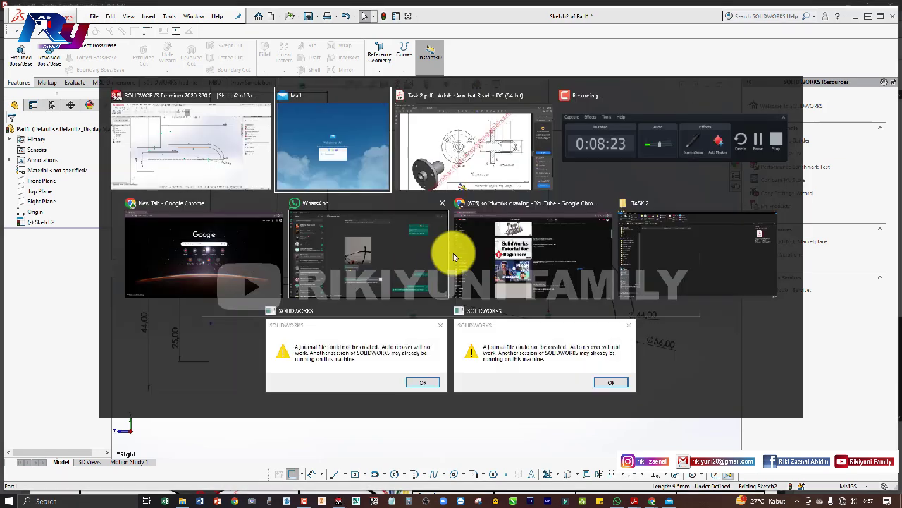
Step: Dimension the inner horizontal line of the half-profile to a length of 37.90
left_click(463, 162)
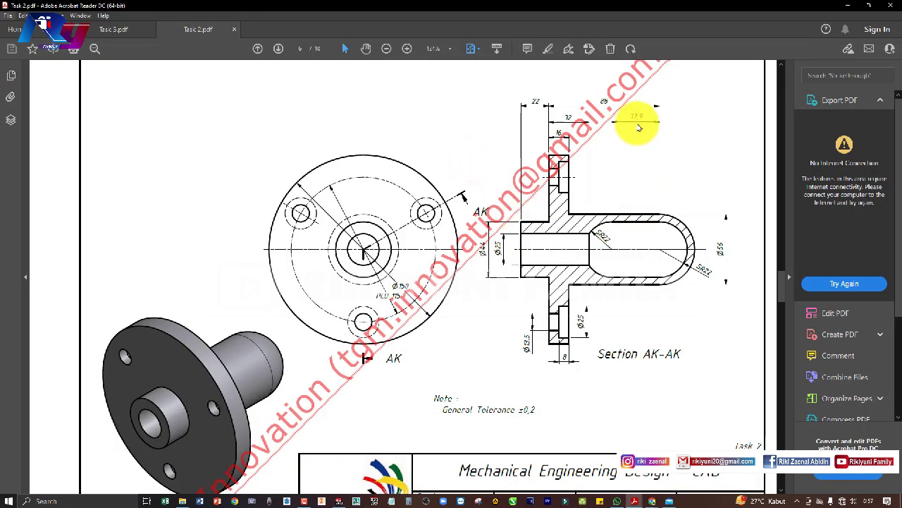
key("alt+Tab")
left_click(511, 266)
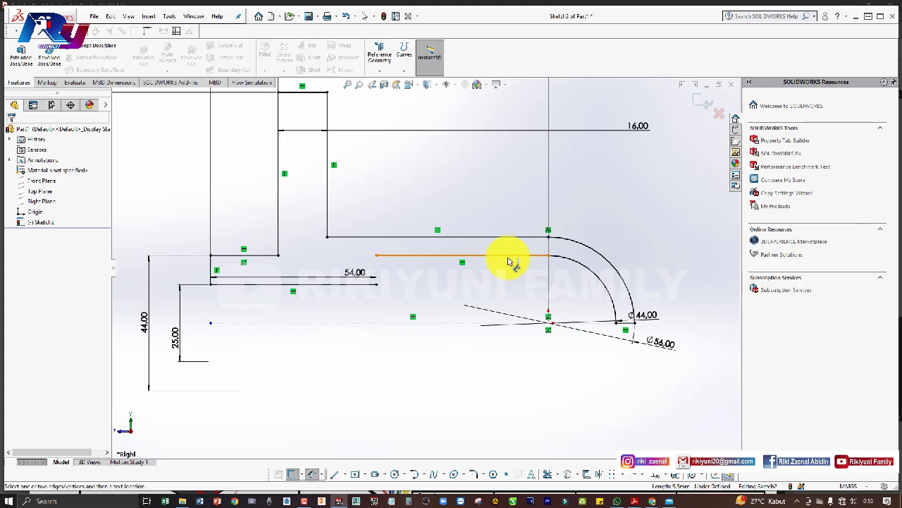
left_click(509, 256)
left_click(499, 191)
type("37,9")
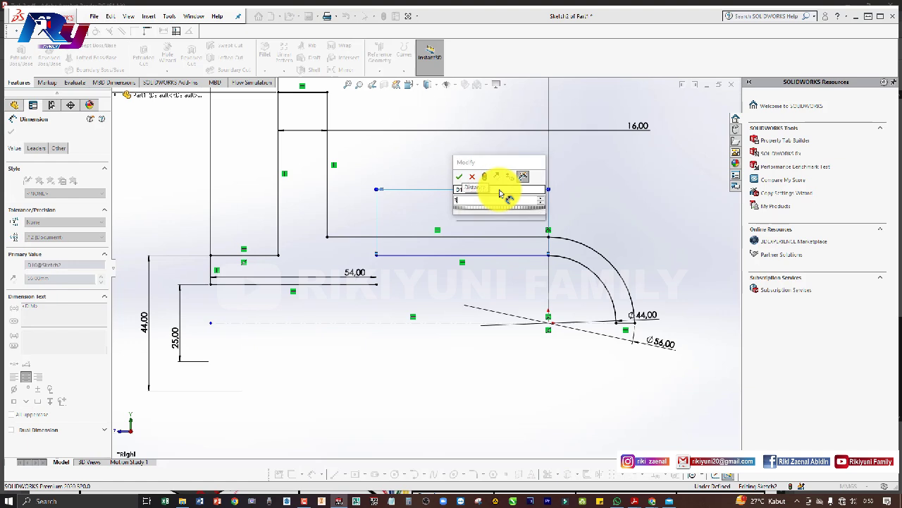
key("Return")
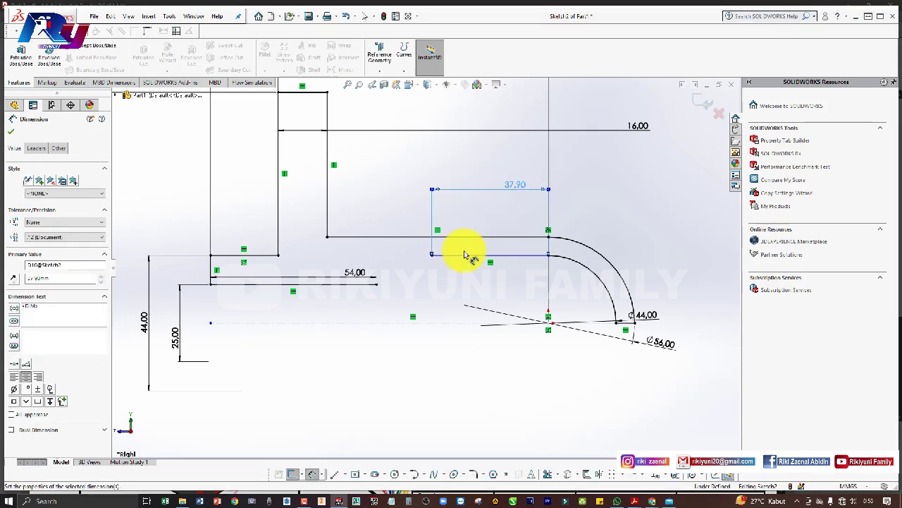
left_click(546, 400)
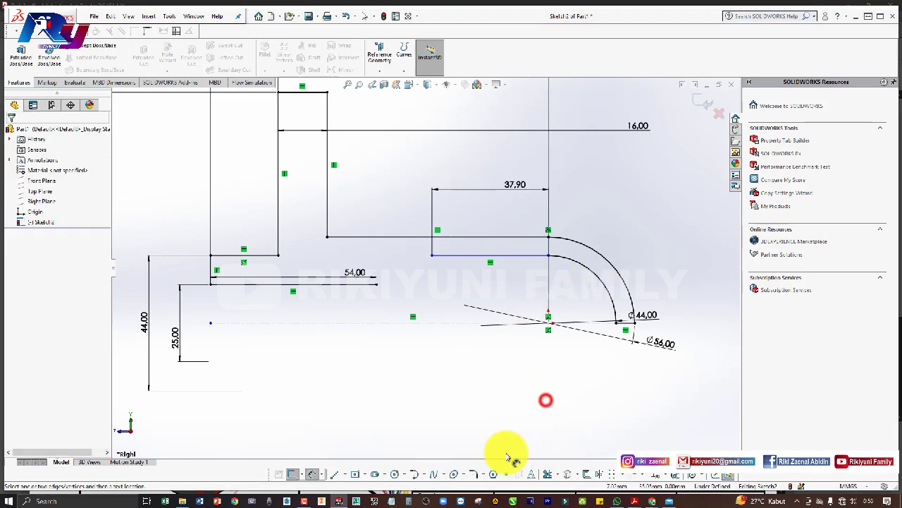
left_click(605, 424)
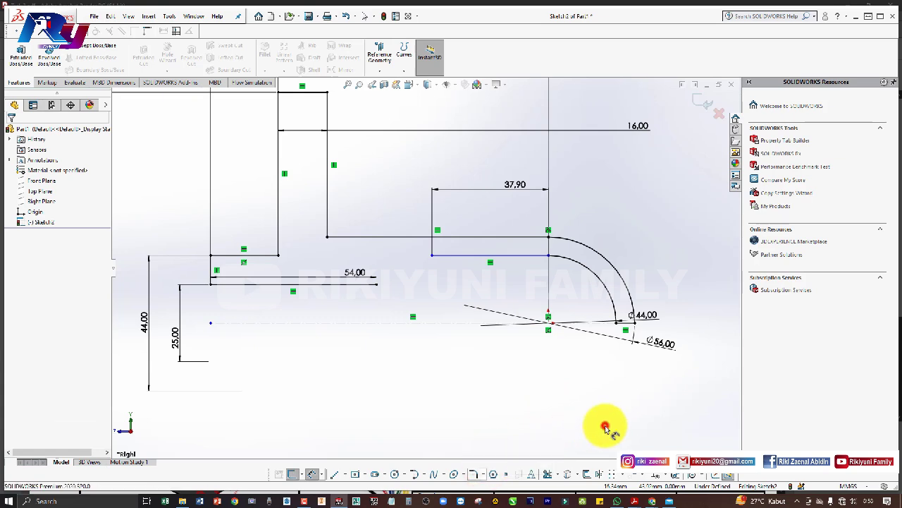
Step: Try a tangent arc across the profile gap, then undo the misplaced arc
left_click(423, 475)
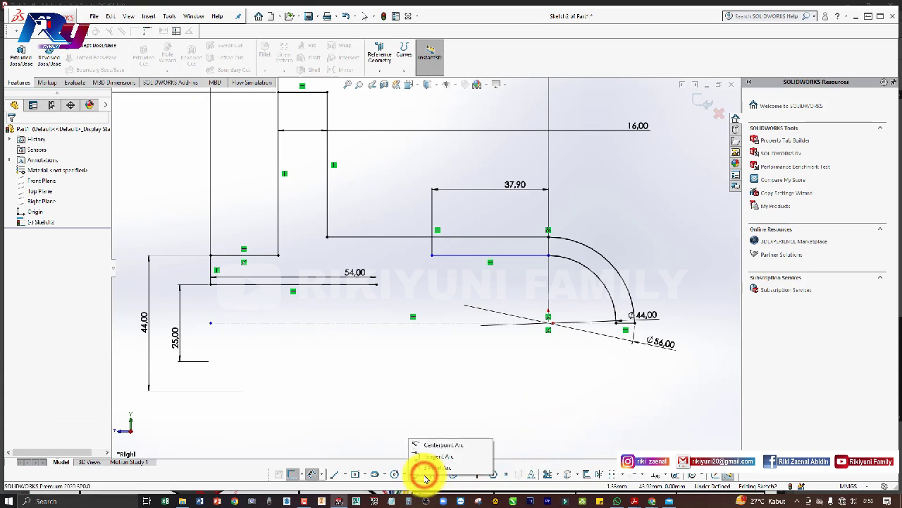
left_click(440, 456)
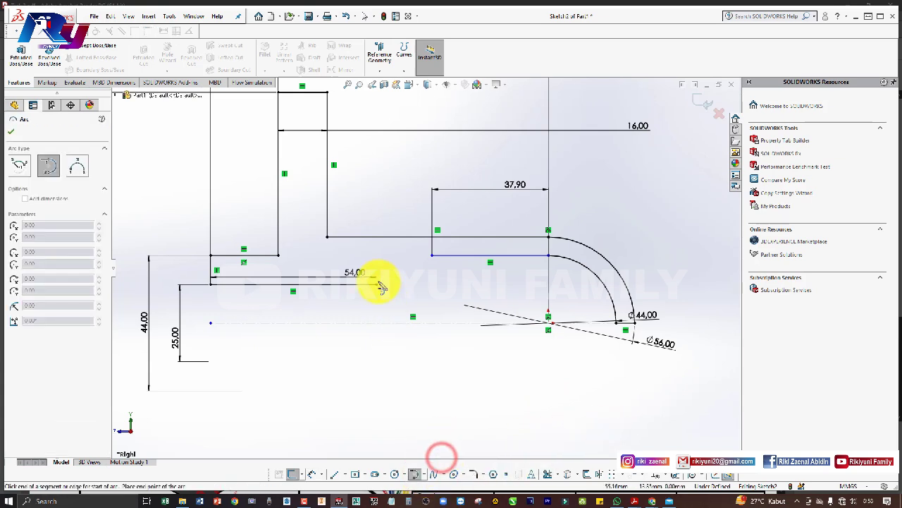
left_click(432, 255)
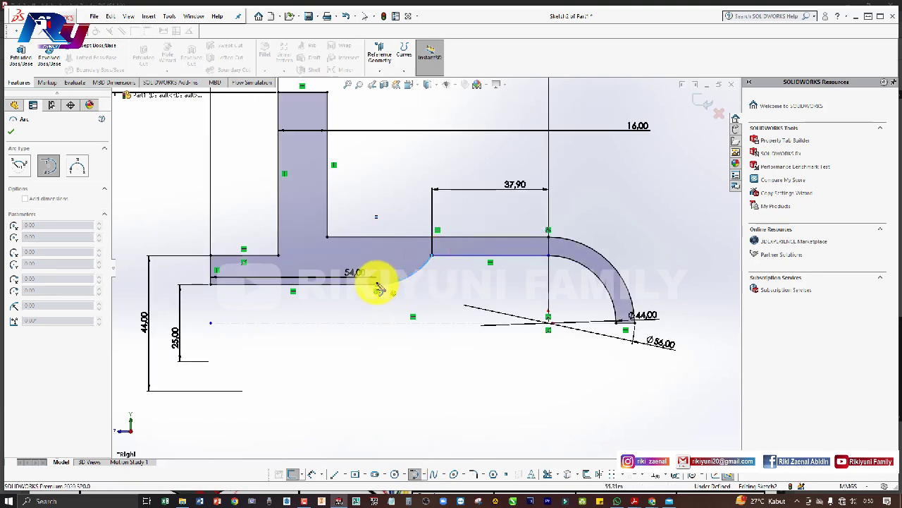
key("ctrl+z")
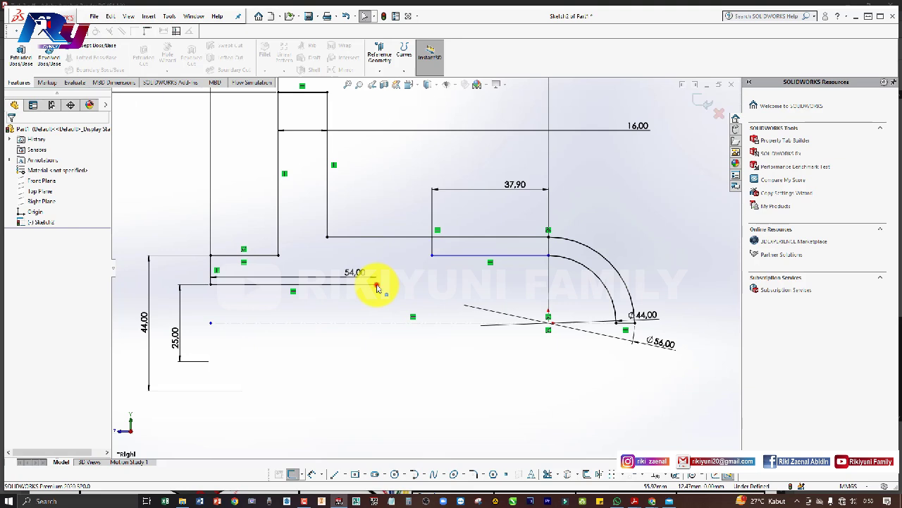
left_click(377, 283)
key("Escape")
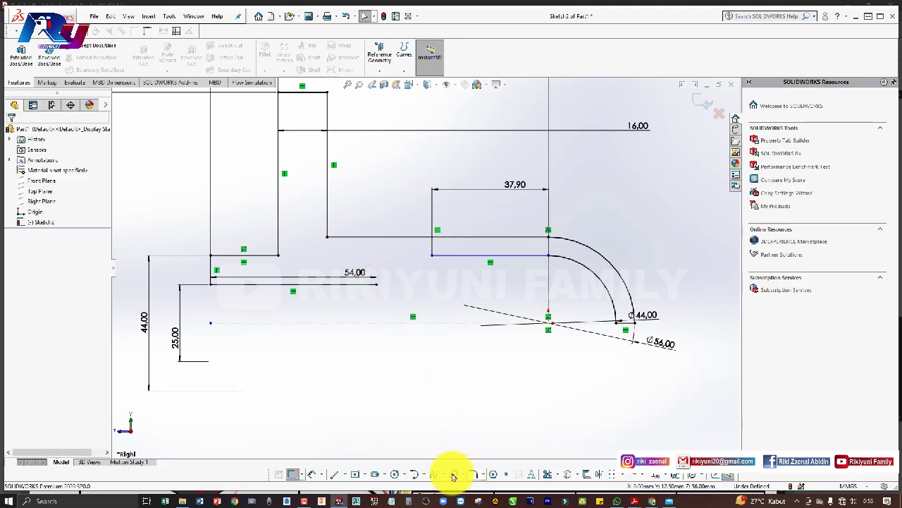
Step: Redraw the tangent arc ending at the 54.00 line's endpoint, checking the reference drawing
left_click(414, 474)
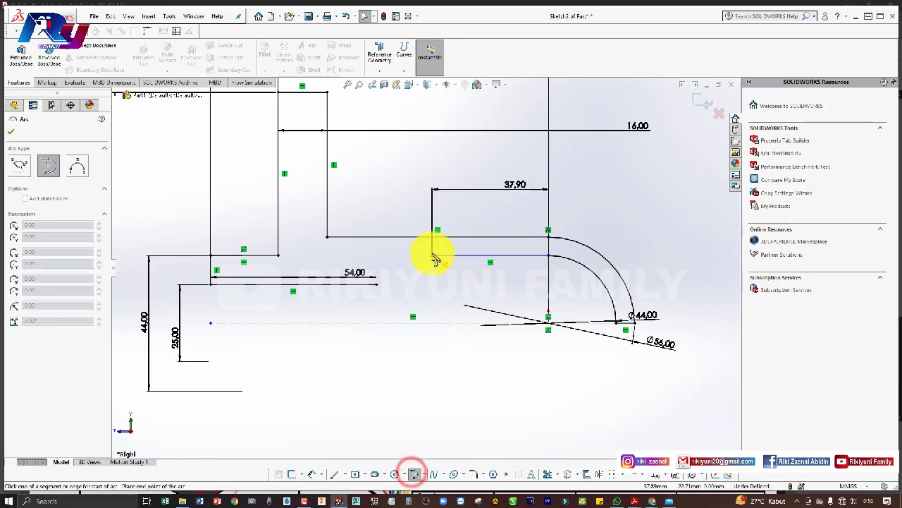
left_click(377, 284)
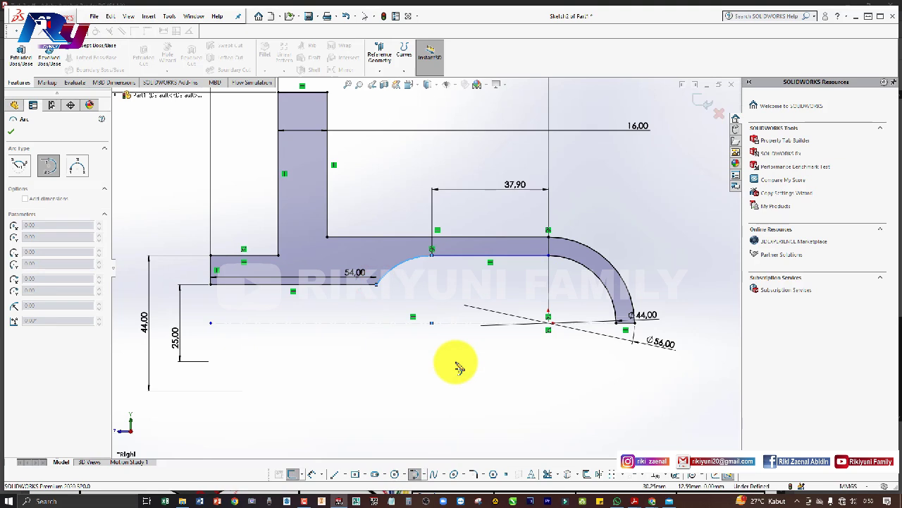
scroll(522, 317, "up", 1)
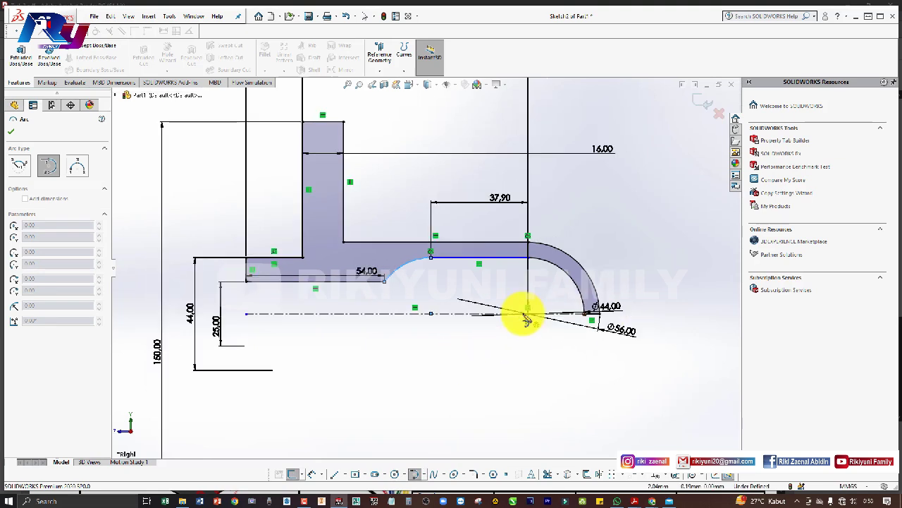
scroll(525, 318, "up", 1)
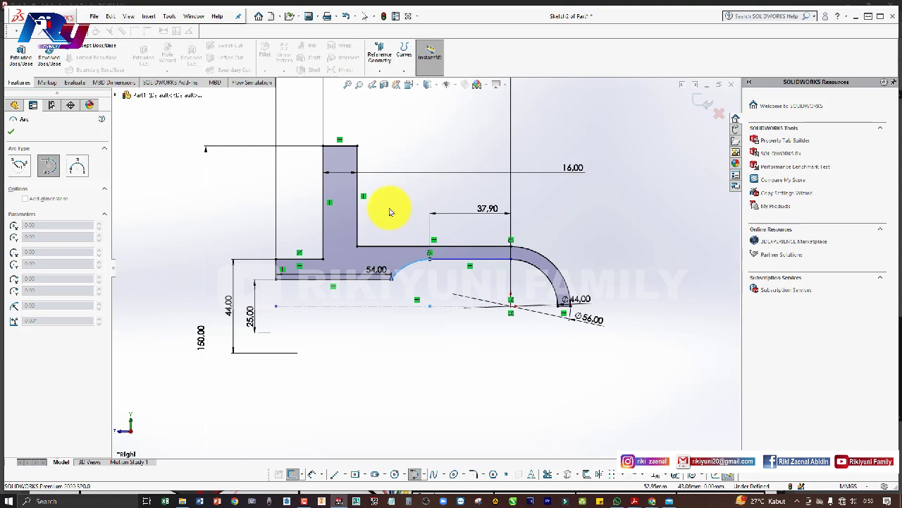
key("alt+Tab")
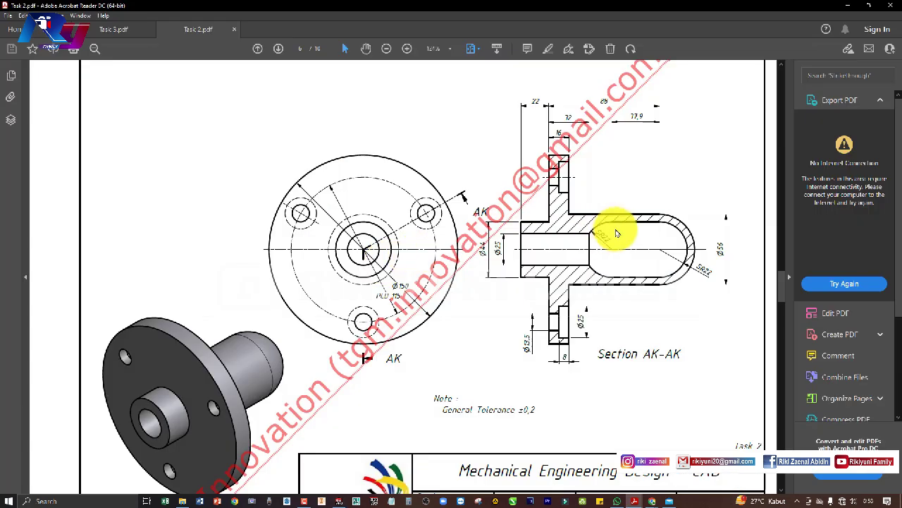
key("alt+Tab")
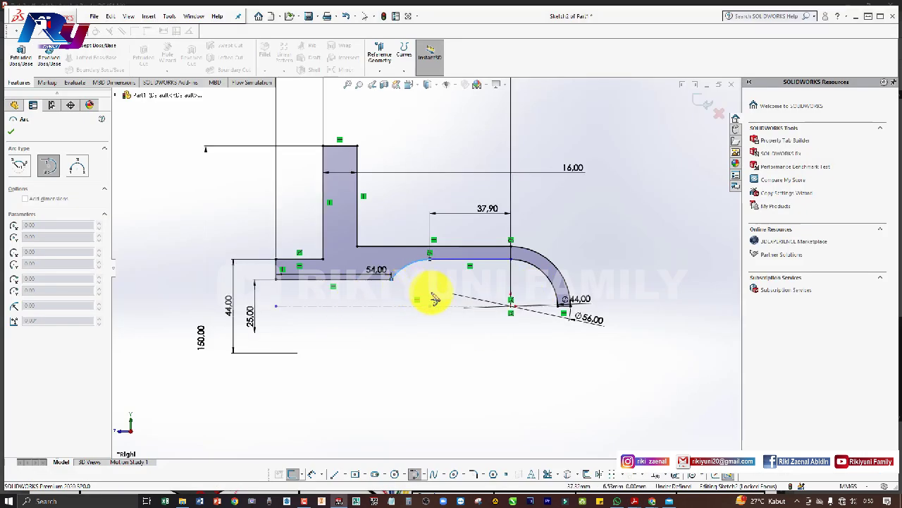
key("alt+Tab")
key("alt+Tab")
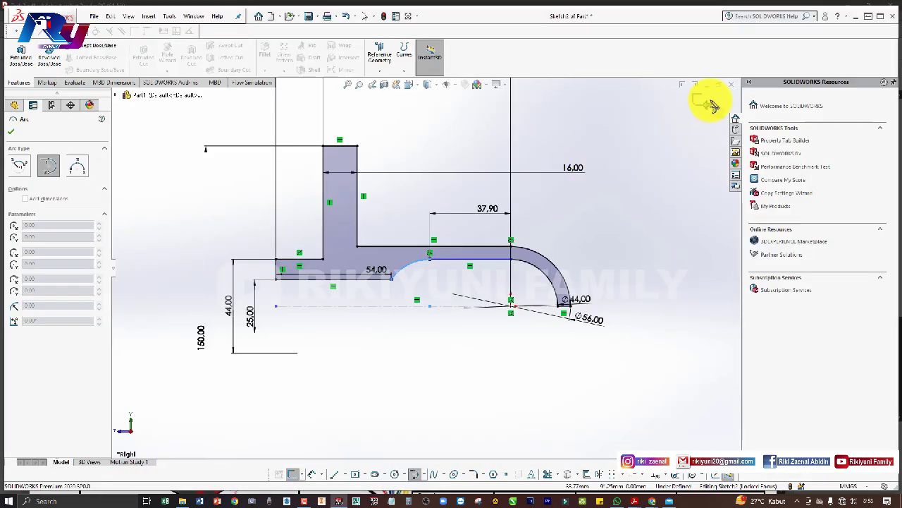
left_click(52, 65)
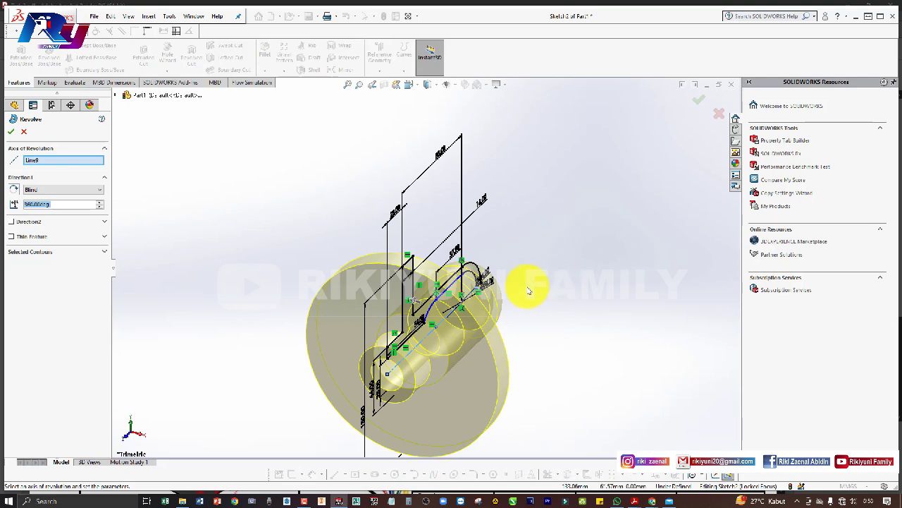
Step: Accept the 360° revolve about Line9 and orbit to view the shaft and flange
left_click(696, 100)
middle_click_drag(619, 269, 519, 308)
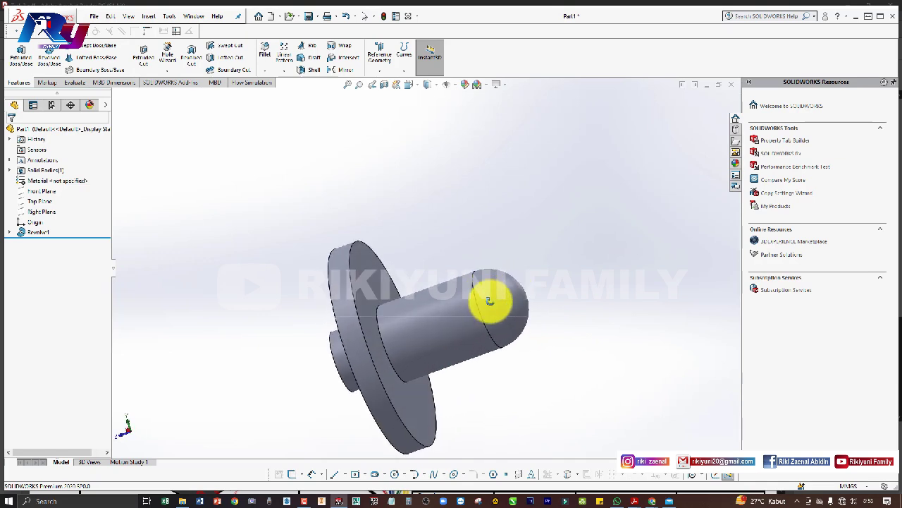
middle_click_drag(518, 308, 520, 313)
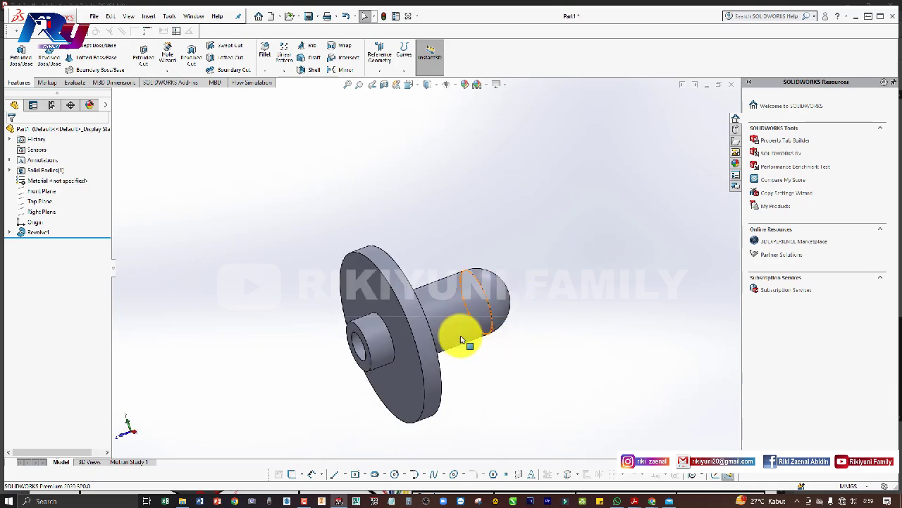
left_click(34, 232)
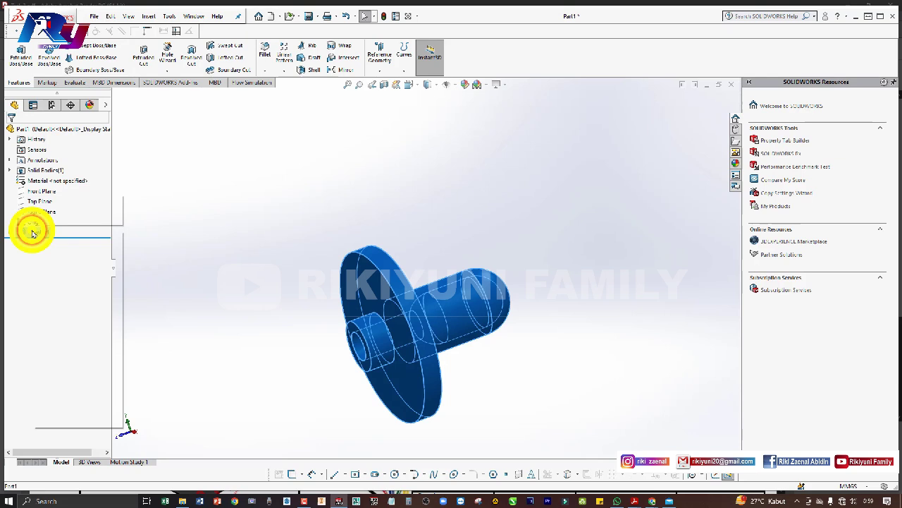
right_click(32, 232)
left_click(285, 258)
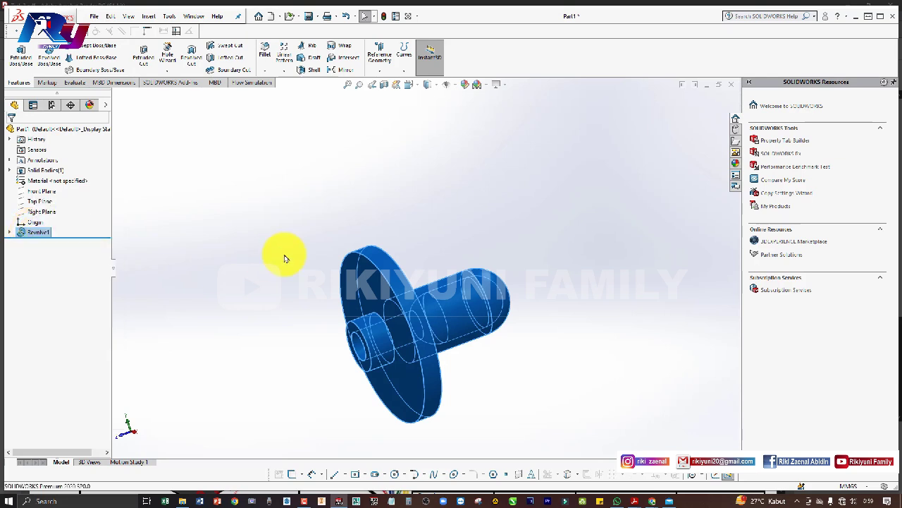
left_click(285, 258)
mouse_move(430, 348)
middle_mouse_down()
mouse_move(312, 356)
mouse_move(440, 237)
mouse_move(494, 153)
mouse_move(461, 148)
mouse_move(417, 181)
middle_mouse_up()
key("alt+Tab")
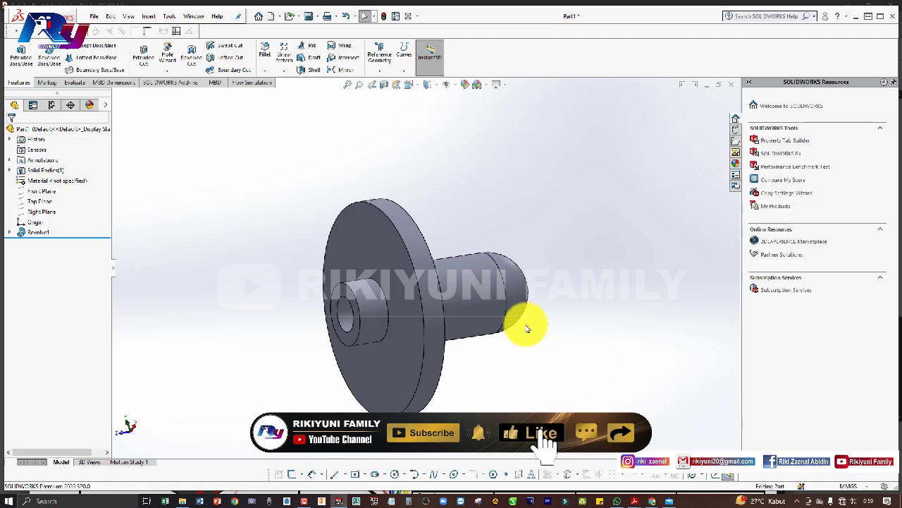
mouse_move(524, 322)
middle_mouse_down()
mouse_move(417, 329)
mouse_move(436, 360)
middle_mouse_up()
left_click(436, 361)
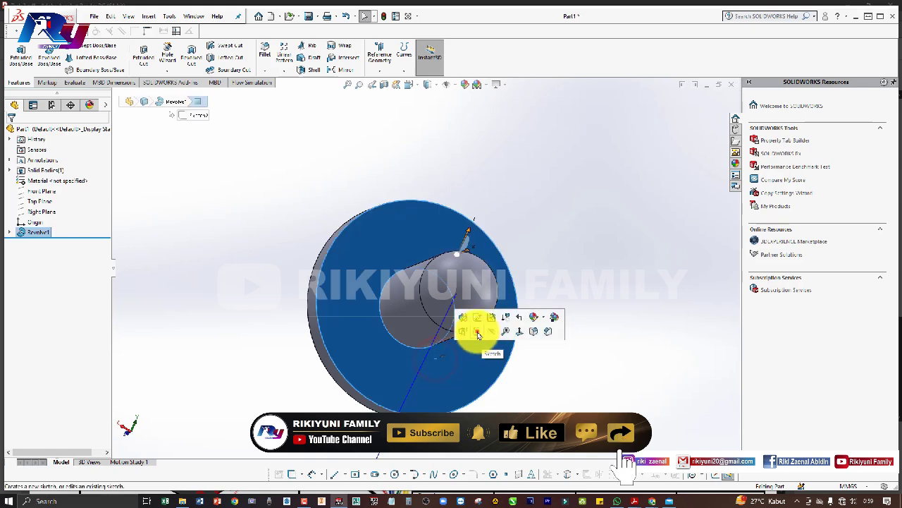
Step: Start Sketch3 on the flange face, keeping it open rather than discarding it
left_click(470, 332)
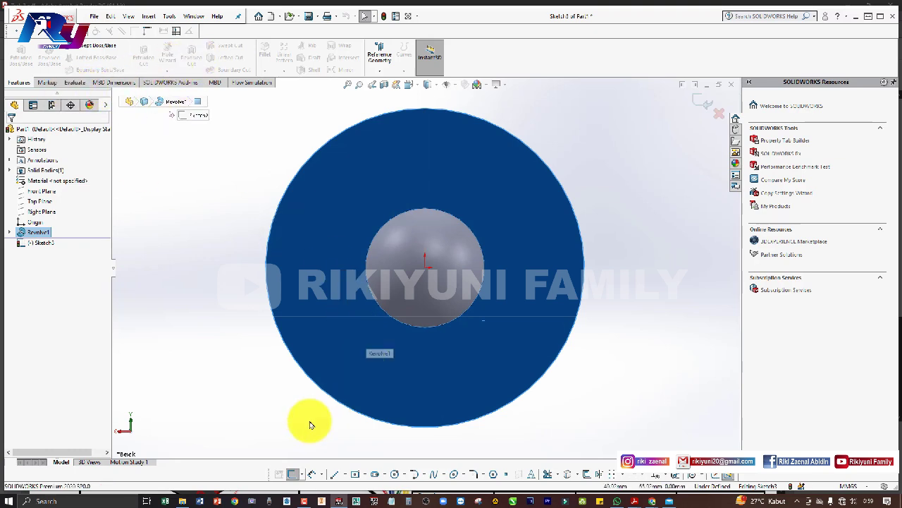
left_click(270, 419)
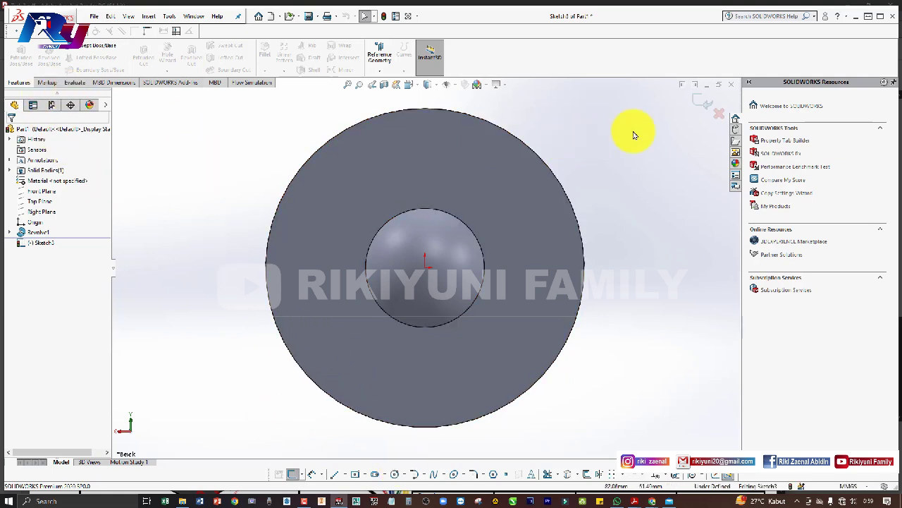
left_click(719, 115)
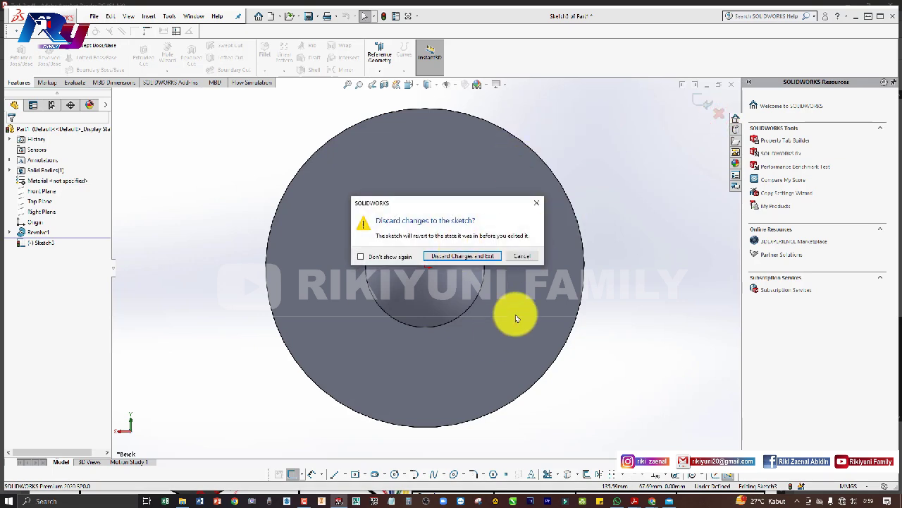
key("Return")
left_click(395, 474)
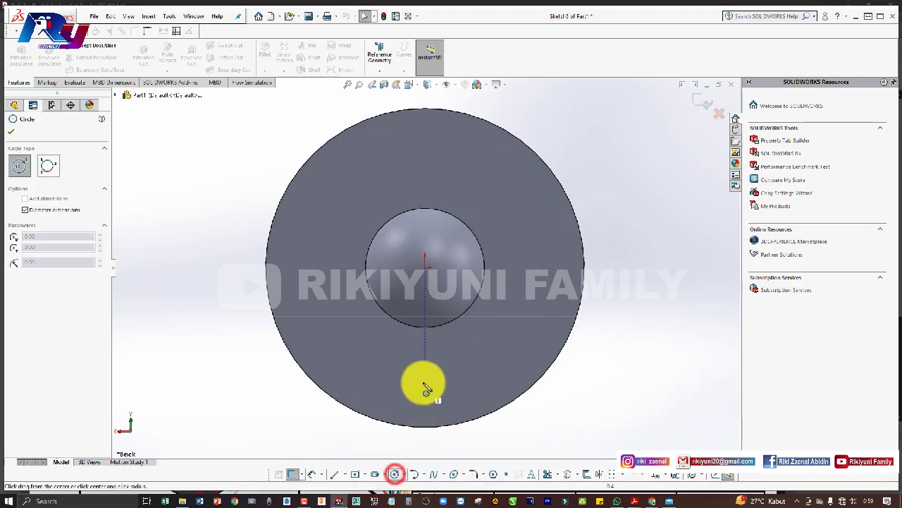
Step: Draw a bolt-hole circle below the bore and dimension it Ø25
left_click(425, 378)
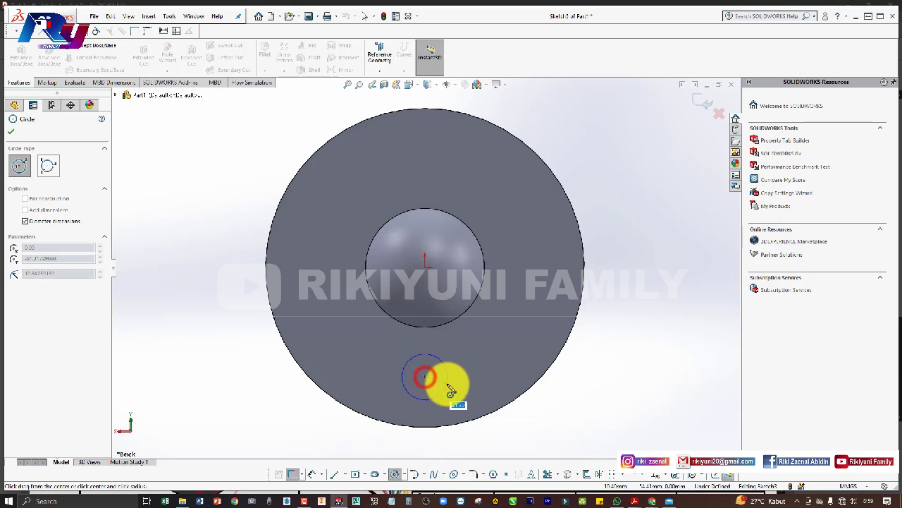
key("alt+Tab")
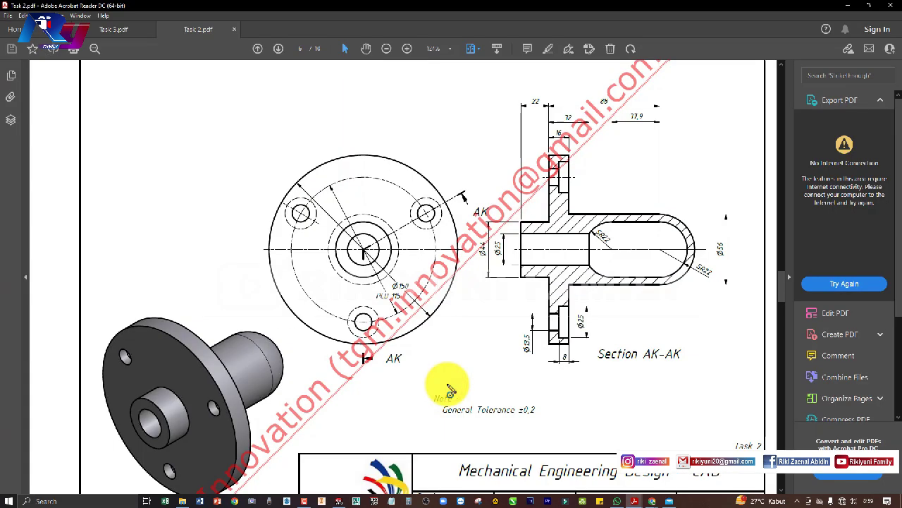
key("alt+Tab")
key("d")
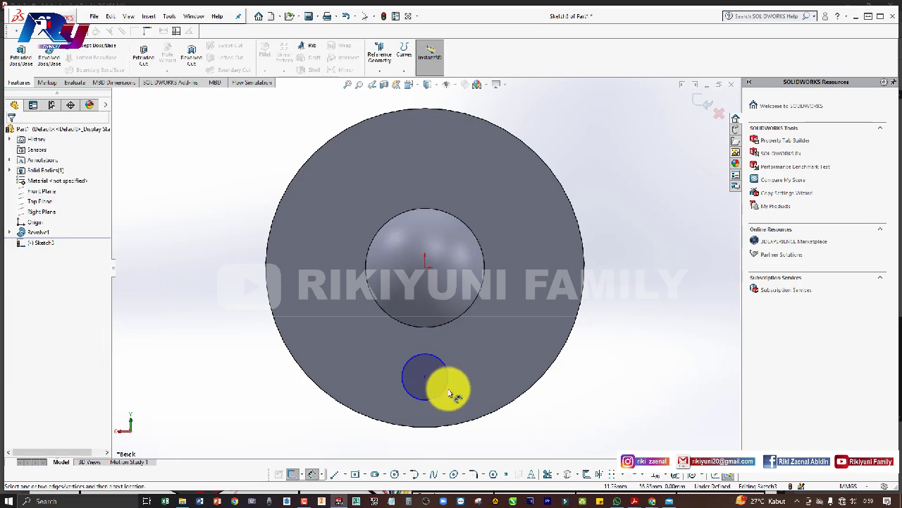
left_click(444, 392)
left_click(459, 396)
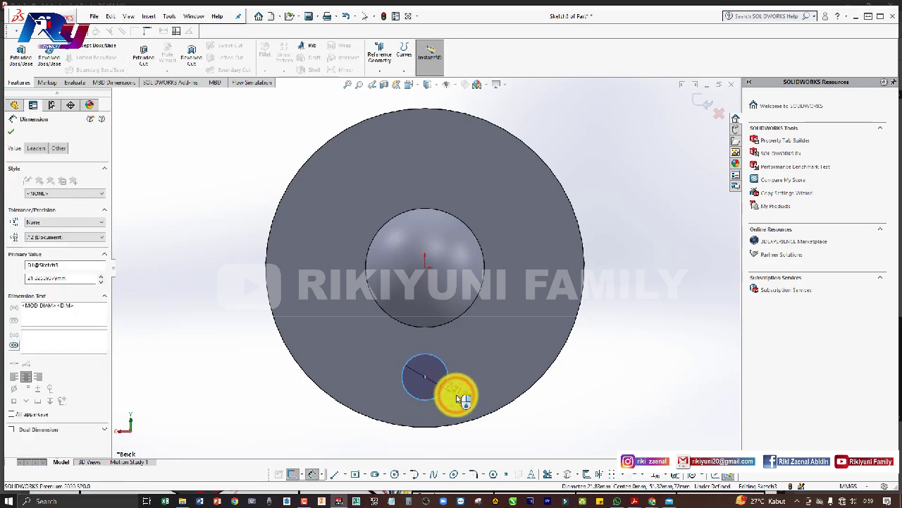
type("25")
key("Return")
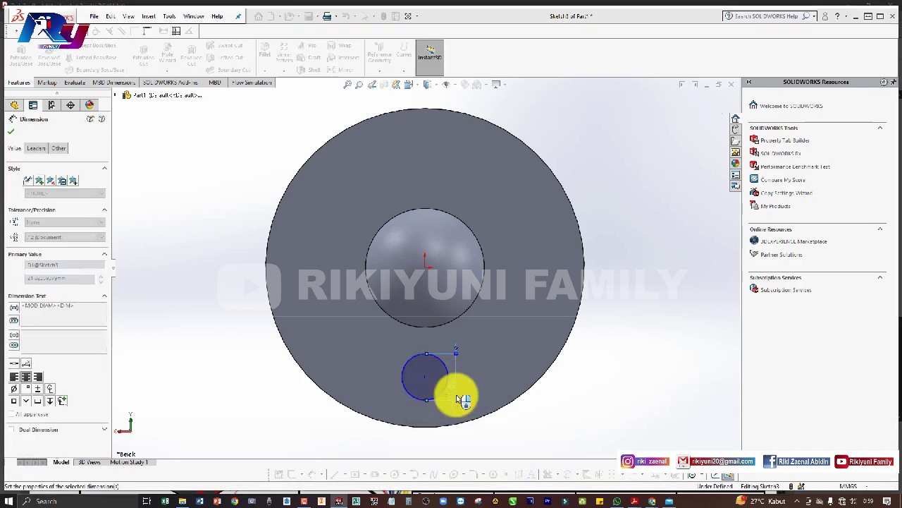
Step: In a face-on view, dimension the hole centre 57.50 from the part origin
middle_click_drag(479, 369, 465, 330)
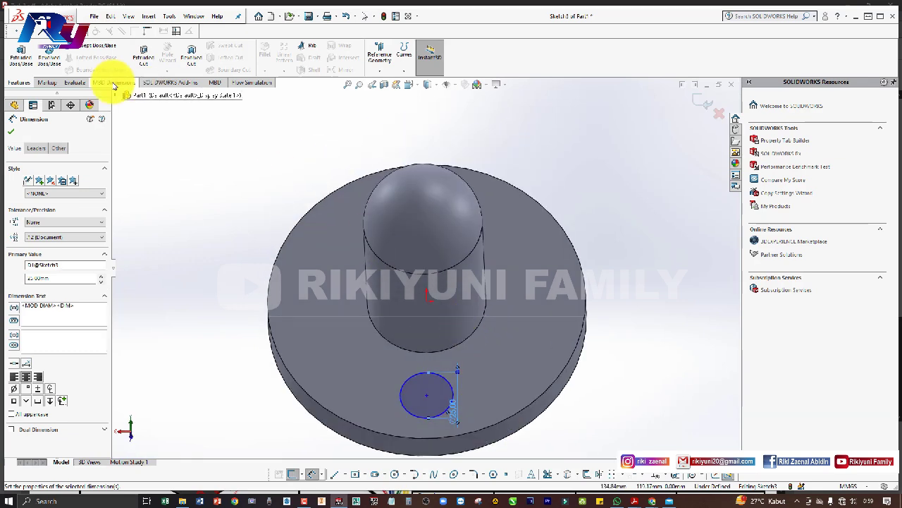
key("alt+Tab")
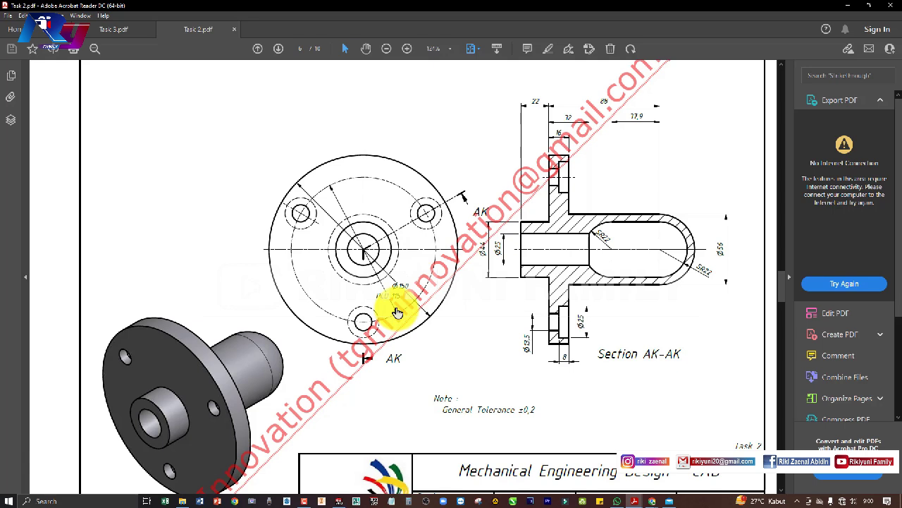
key("alt+Tab")
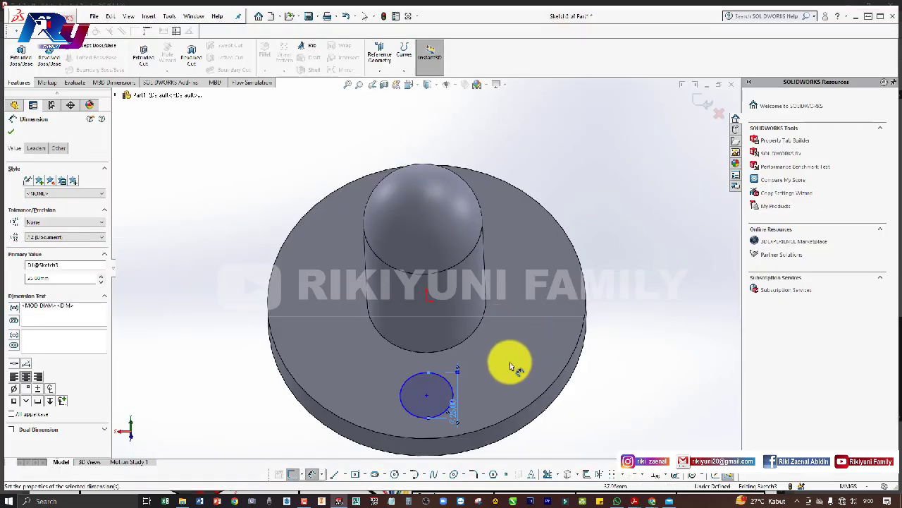
key("space")
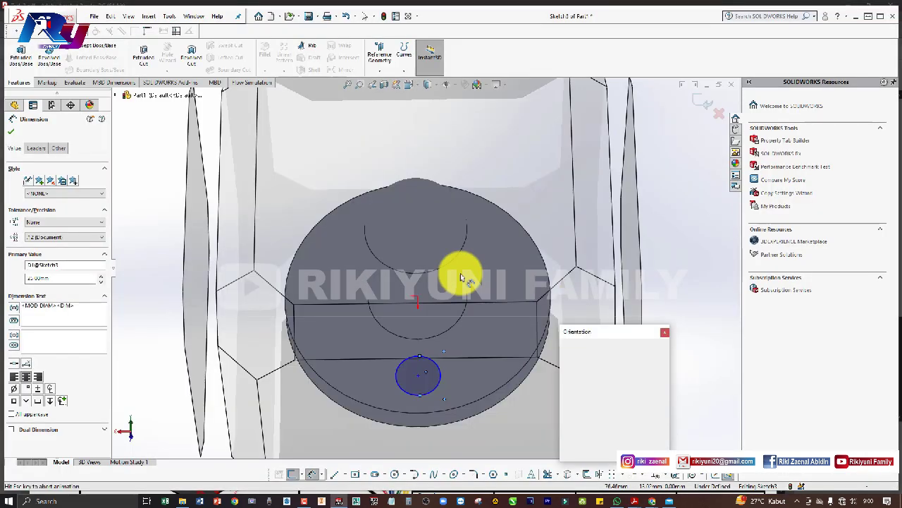
left_click(343, 273)
left_click(567, 365)
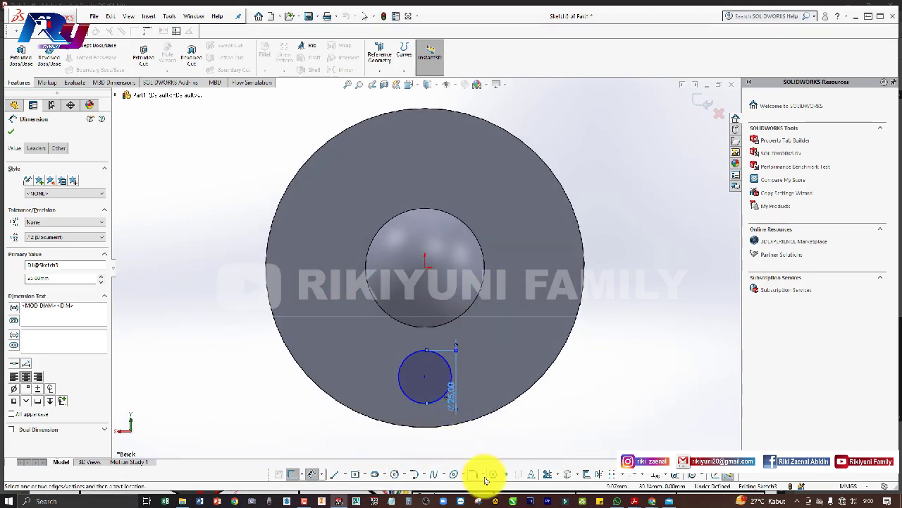
left_click(425, 268)
left_click(427, 378)
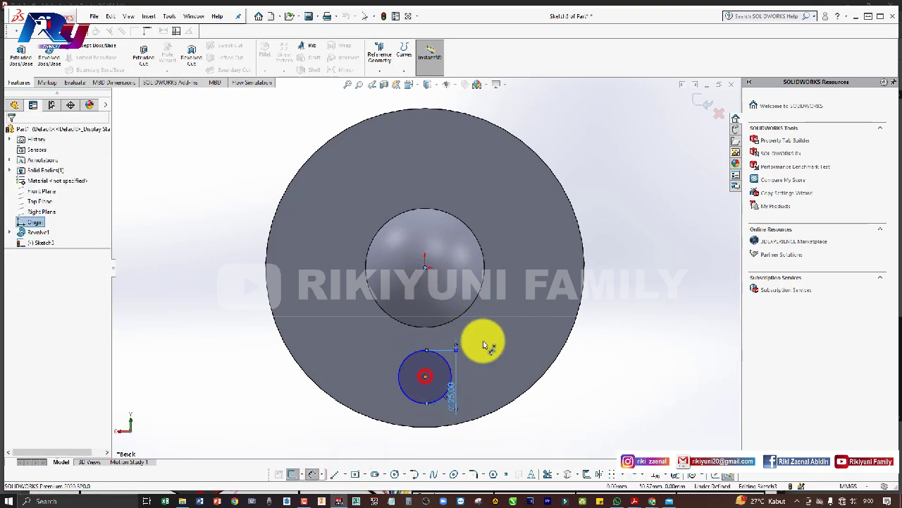
left_click(497, 324)
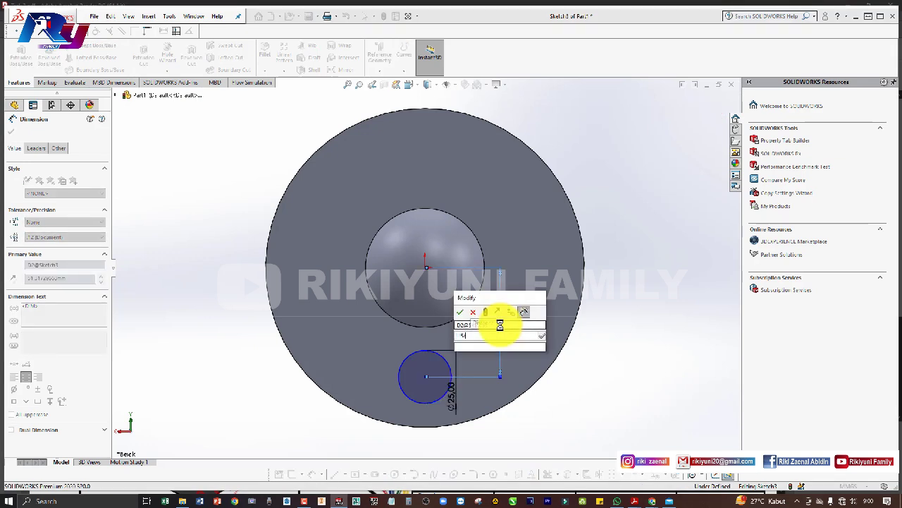
key("Return")
key("alt+Tab")
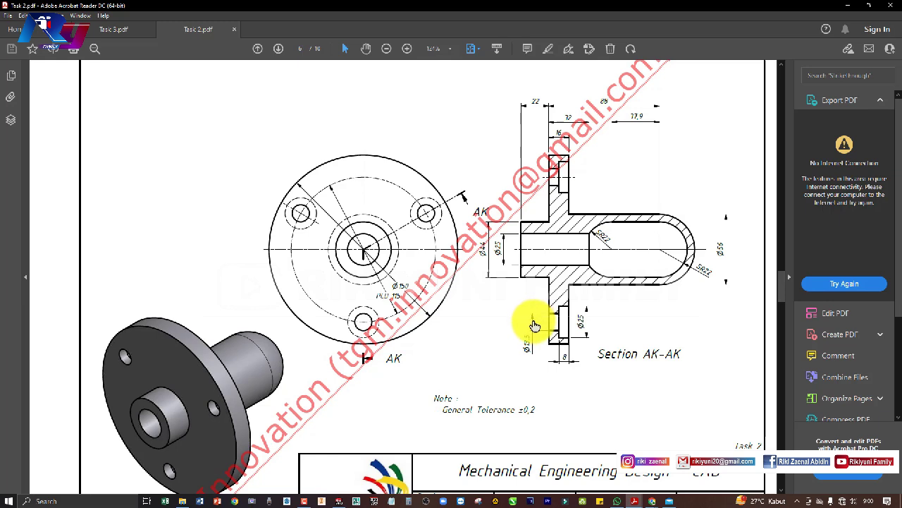
key("alt+Tab")
key("alt+Tab")
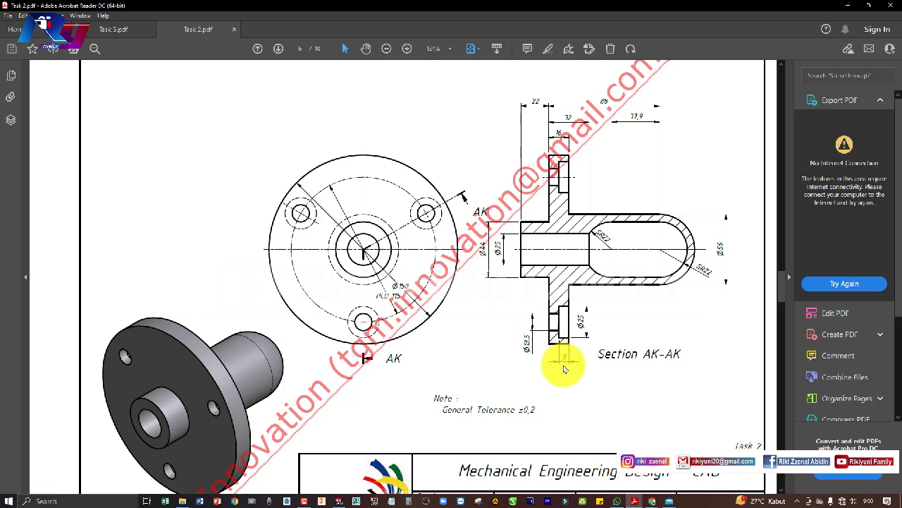
key("alt+Tab")
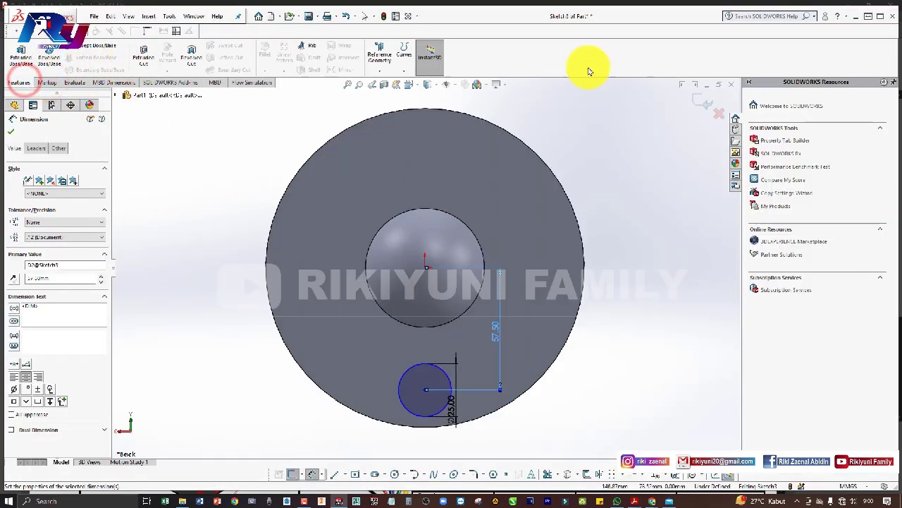
left_click(700, 108)
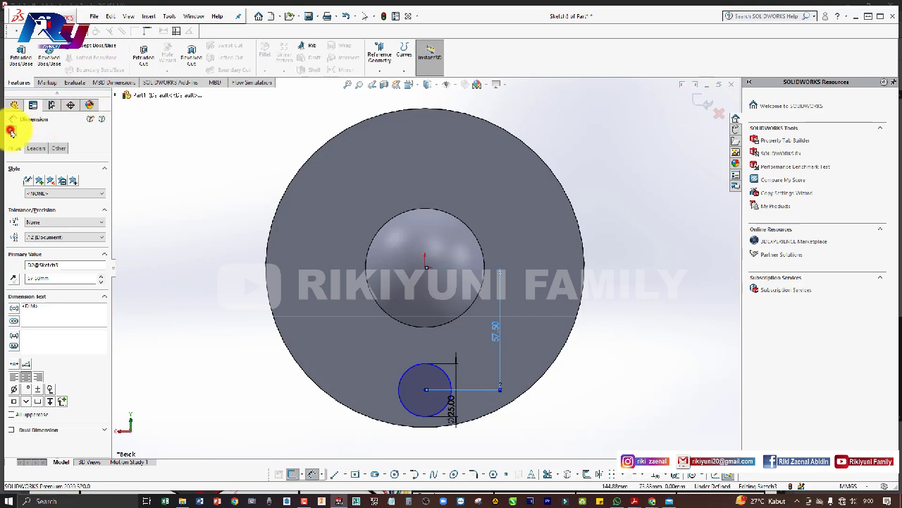
Step: Extrude-cut the Ø25 circle 5 mm deep (Blind) to form the counterbore
left_click(10, 131)
left_click(143, 55)
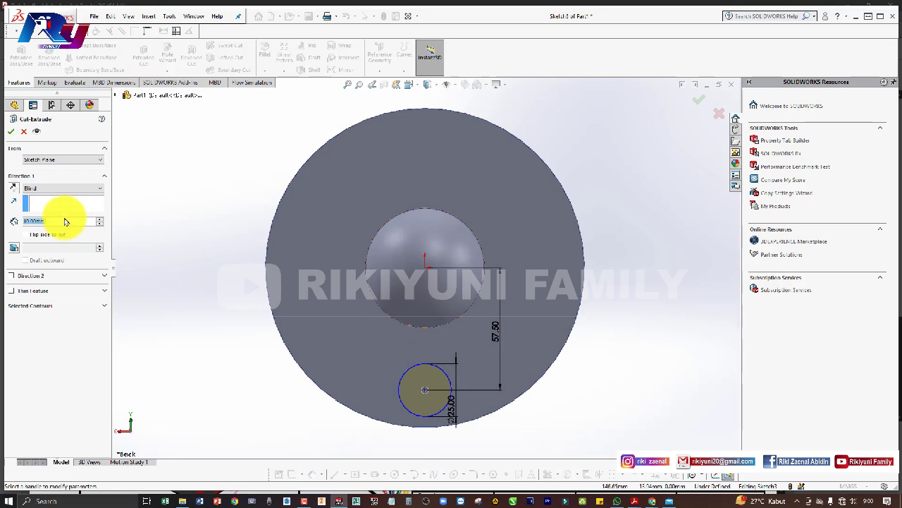
type("5")
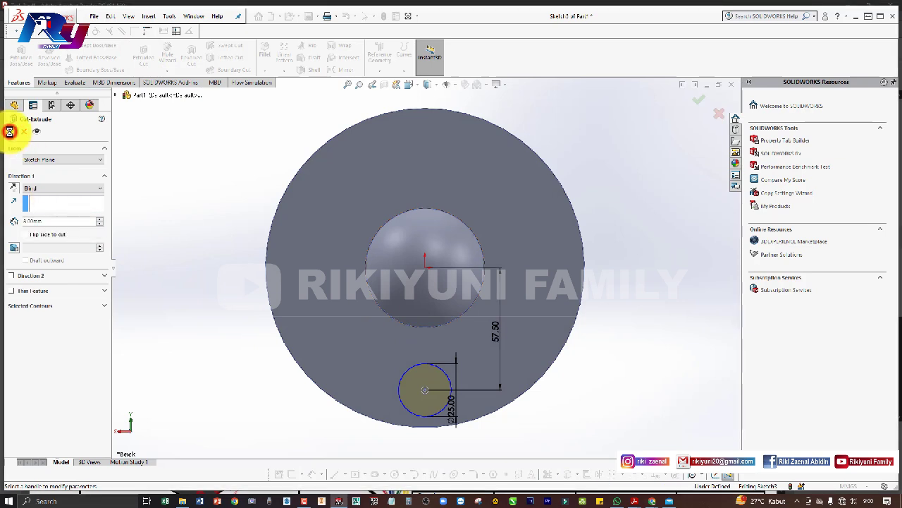
middle_click_drag(620, 405, 497, 339)
Step: Start a new sketch, Sketch4, on the floor of the 5 mm recess
left_click(430, 398)
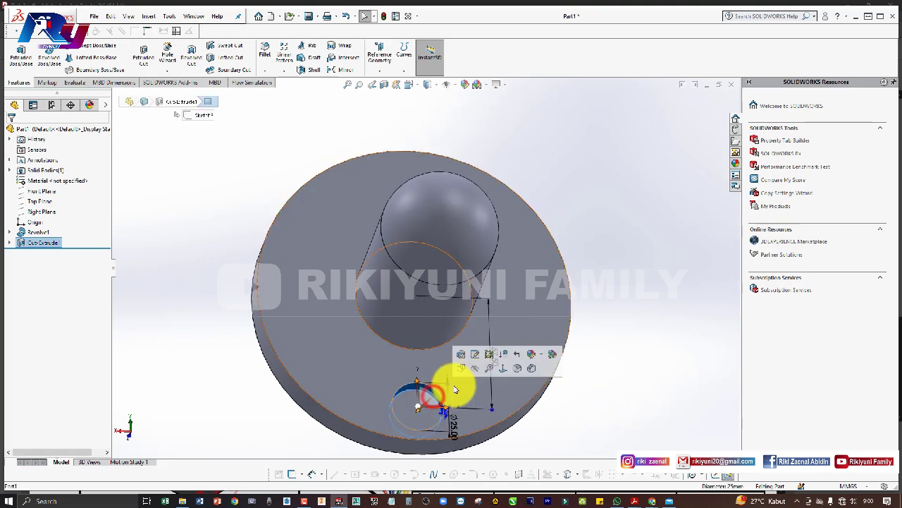
left_click(472, 352)
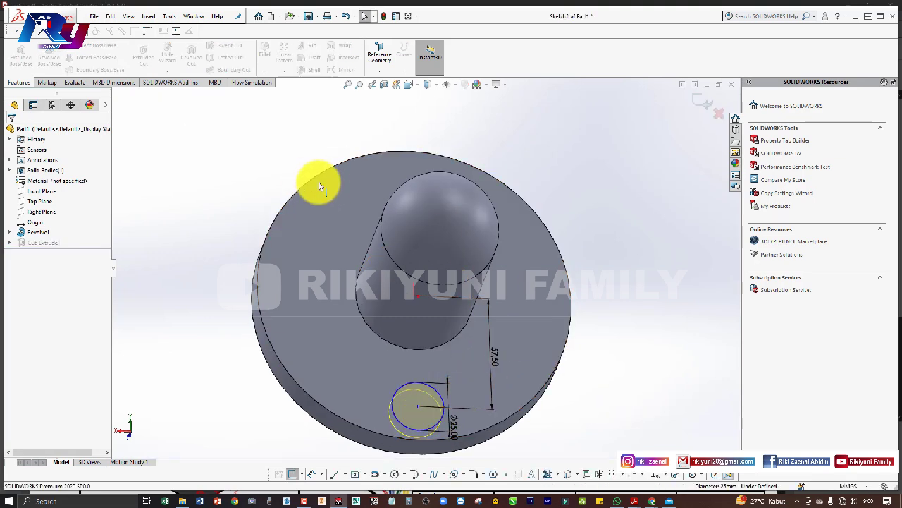
left_click(710, 115)
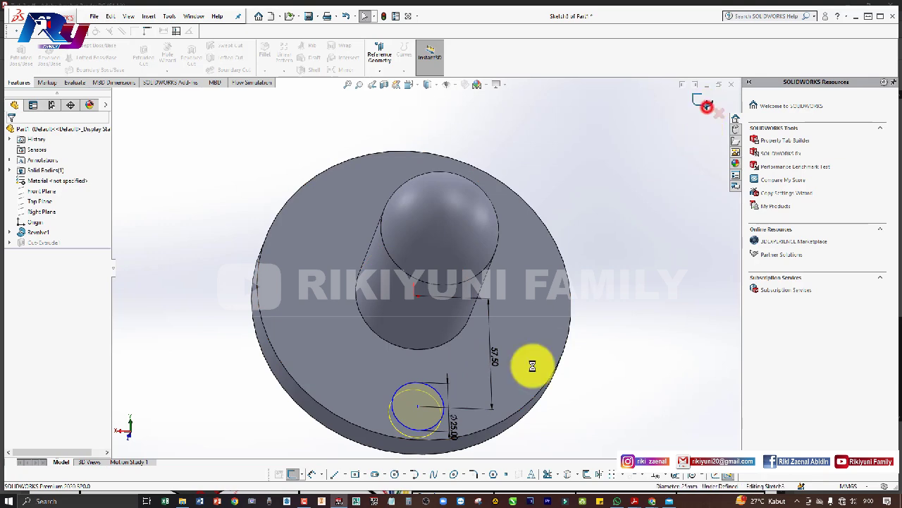
left_click(418, 415)
left_click(459, 375)
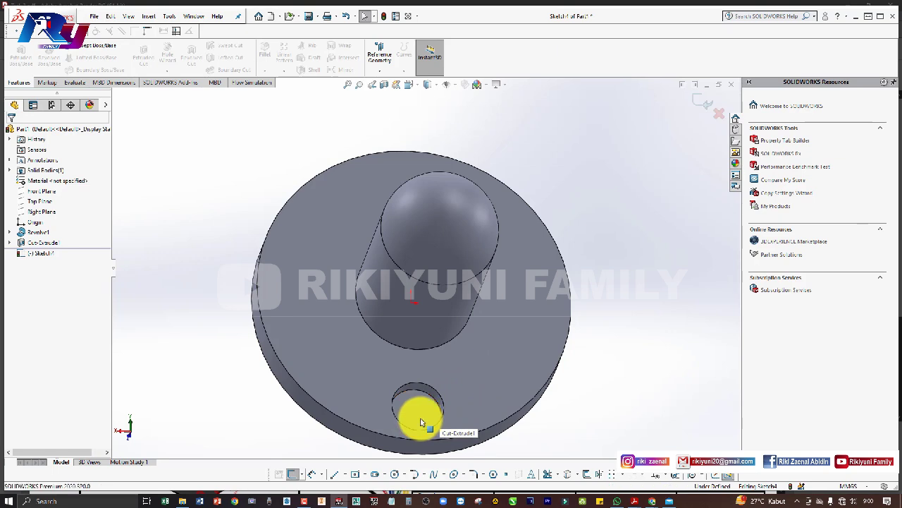
Step: Draw a Ø13.50 circle centred in the counterbore recess, viewed face-on
key("c")
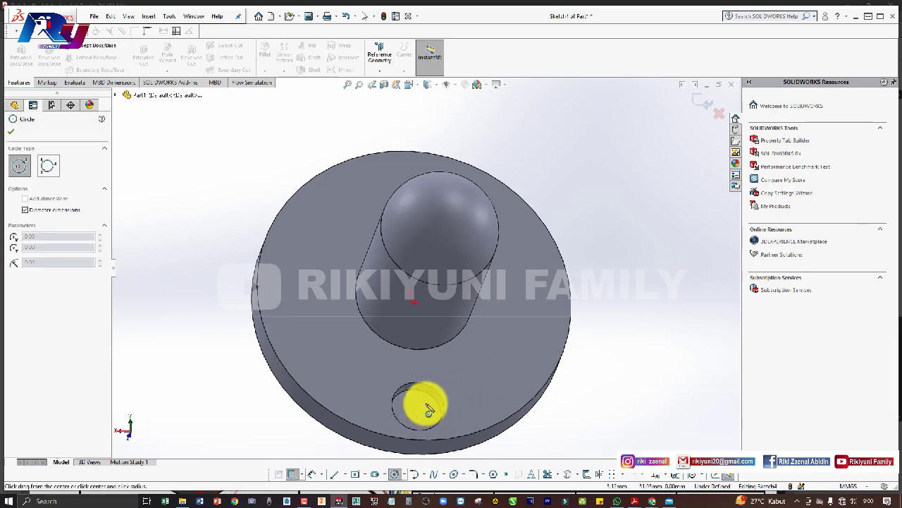
key("space")
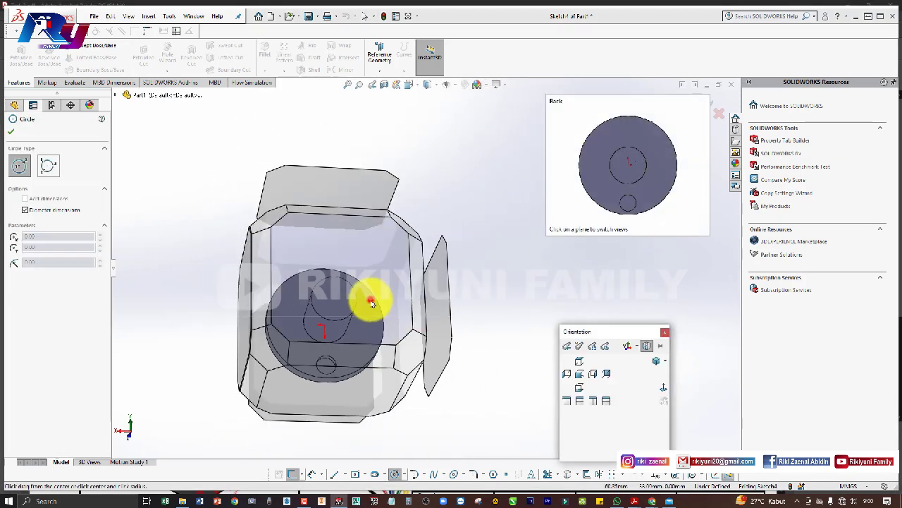
left_click(371, 302)
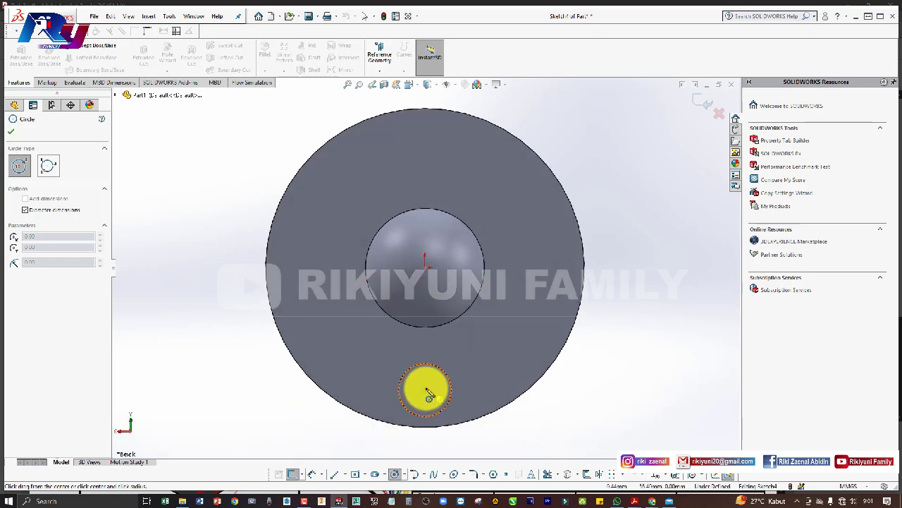
left_click(426, 390)
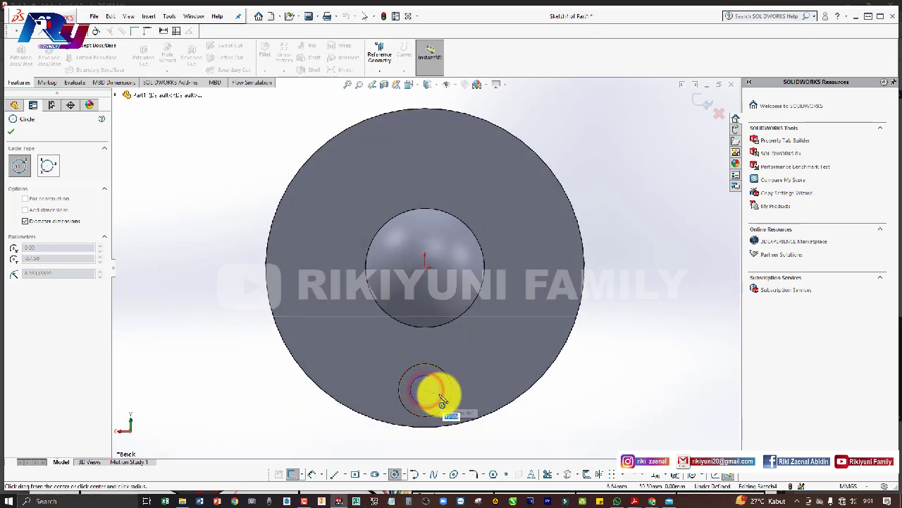
left_click(443, 401)
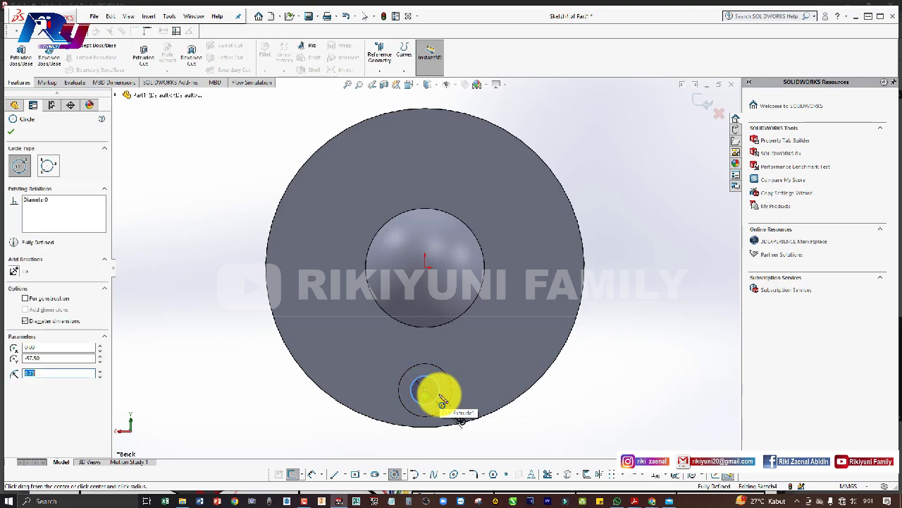
left_click(13, 133)
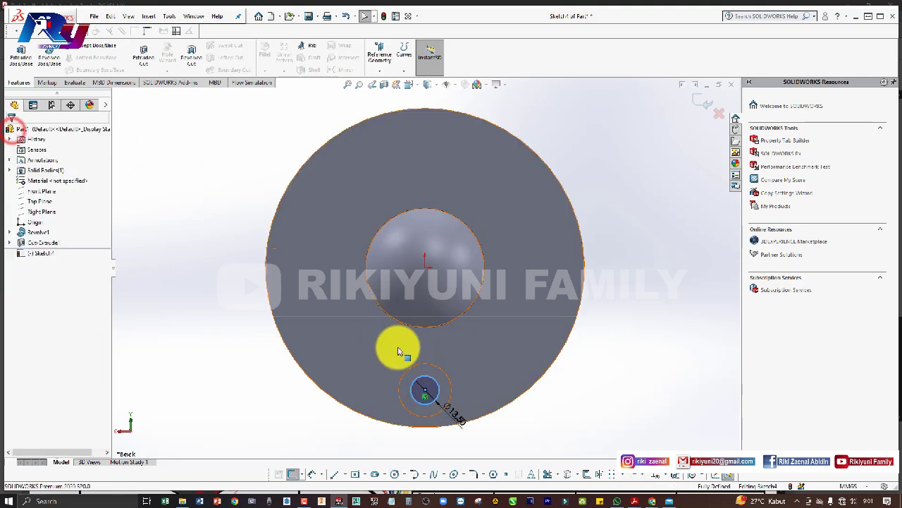
middle_click_drag(409, 329, 416, 317)
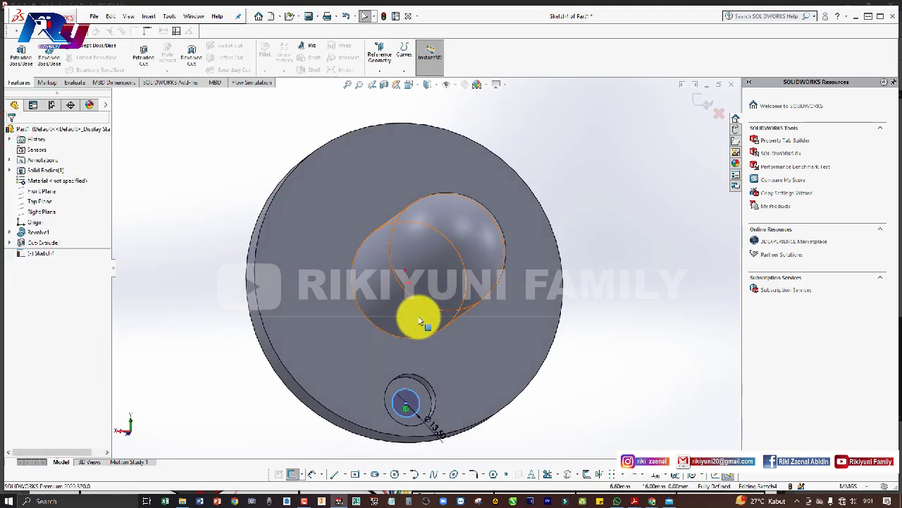
left_click(141, 61)
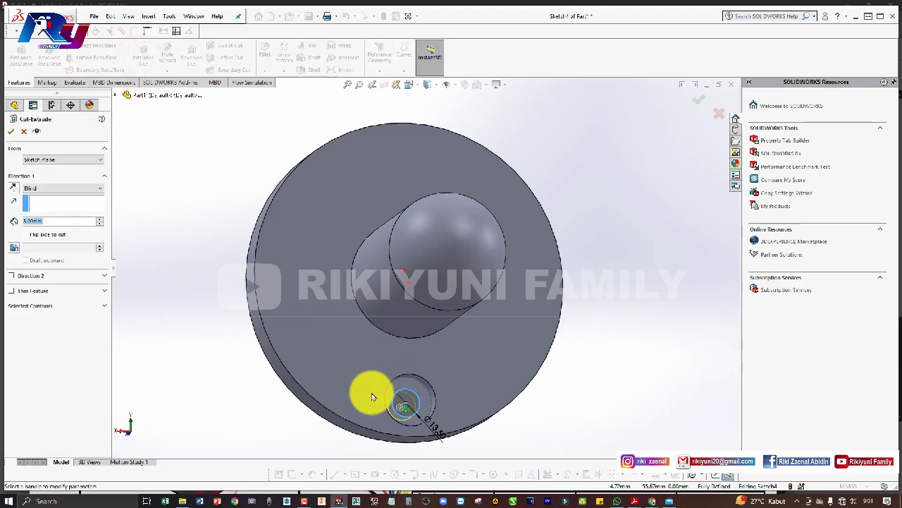
Step: Accept the cut so the Ø13.50 hole passes through the flange, then inspect it
left_click(13, 131)
mouse_move(588, 388)
middle_mouse_down()
mouse_move(461, 351)
mouse_move(439, 369)
middle_mouse_up()
scroll(444, 370, "up", 3)
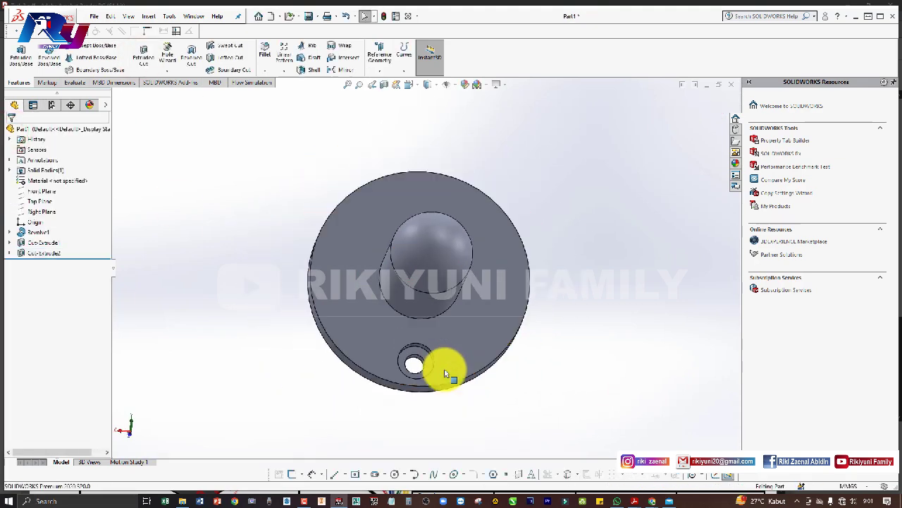
scroll(452, 325, "up", 2)
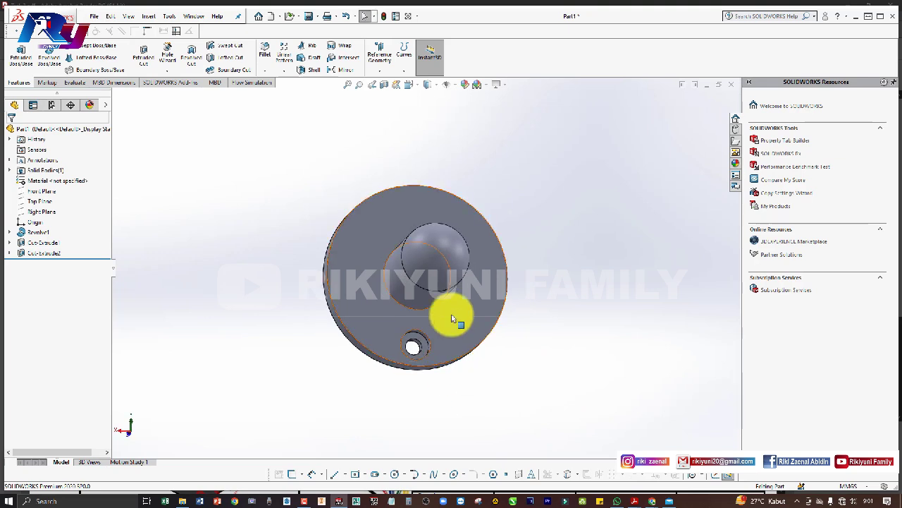
left_click(284, 72)
Step: Set up a circular pattern of Cut-Extrude1 with 3 instances about the cylindrical boss axis
left_click(330, 95)
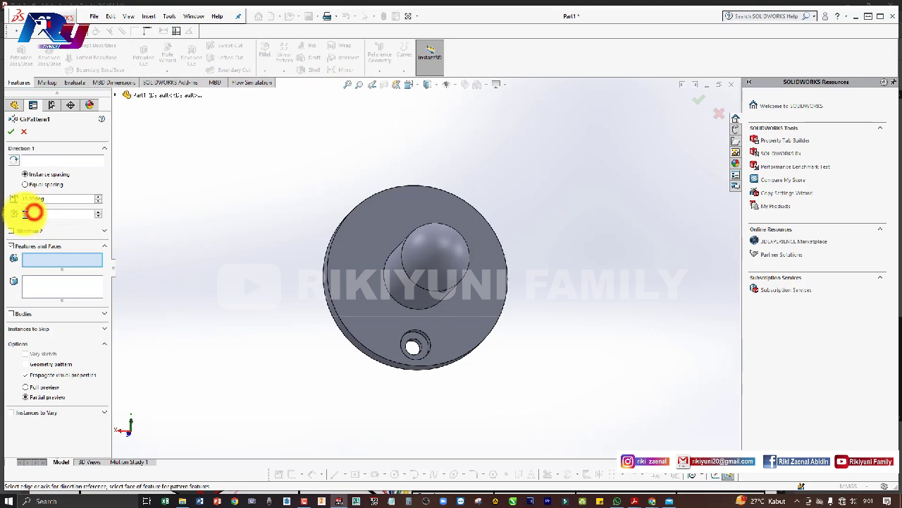
type("3")
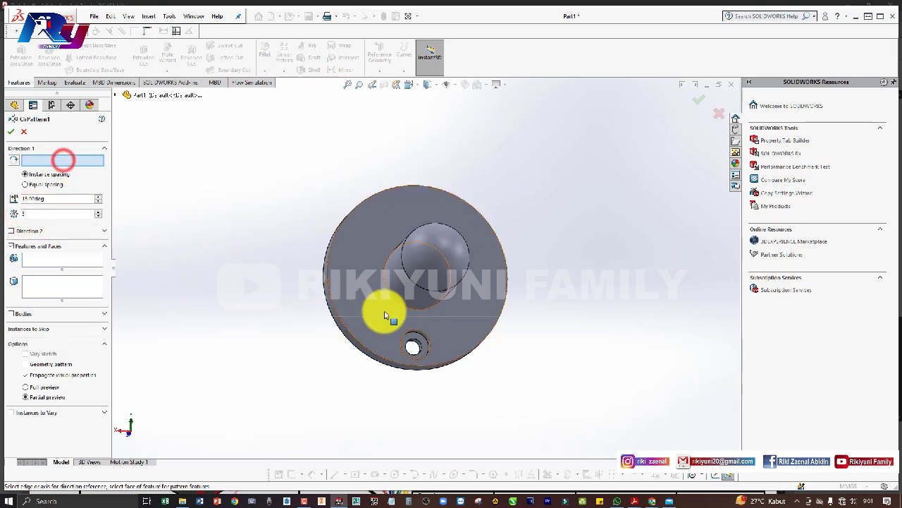
left_click(399, 292)
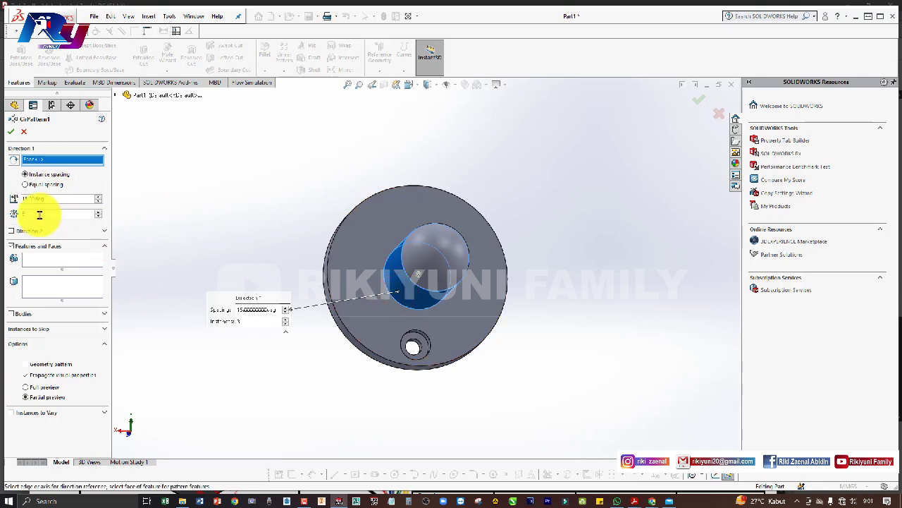
left_click(51, 259)
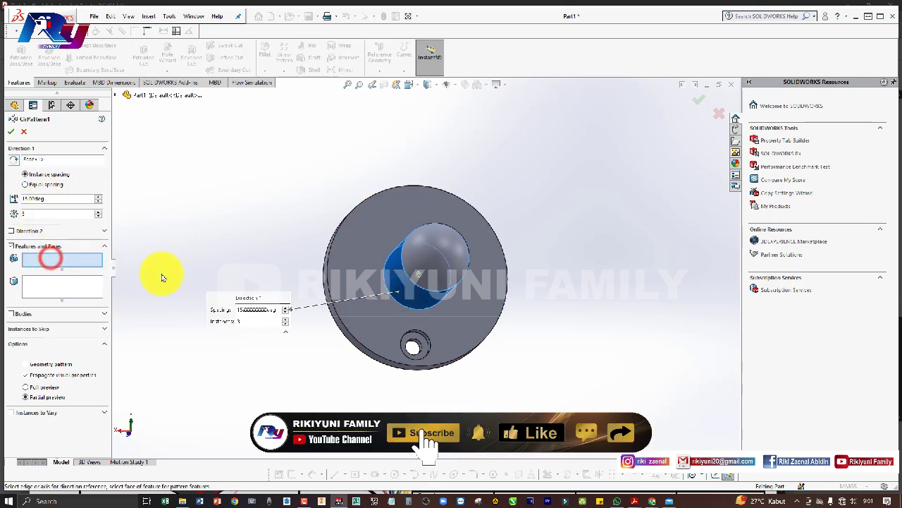
left_click(424, 344)
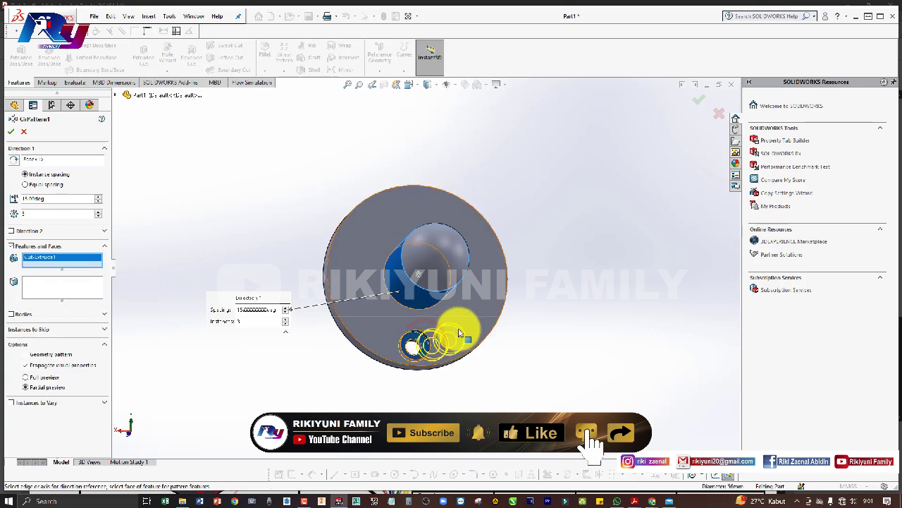
mouse_move(463, 329)
middle_mouse_down()
mouse_move(444, 303)
mouse_move(439, 312)
middle_mouse_up()
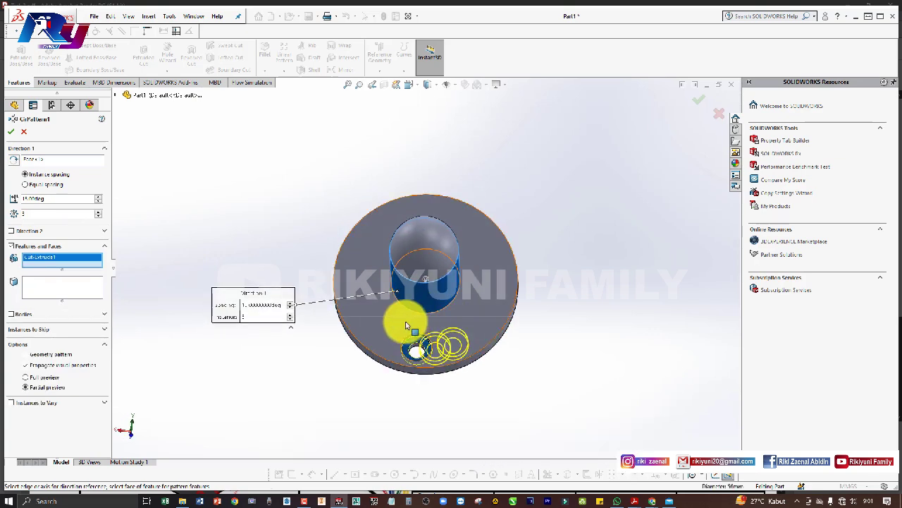
Step: Set the pattern spacing to 120° and confirm the three-hole CirPattern1
key("alt+Tab")
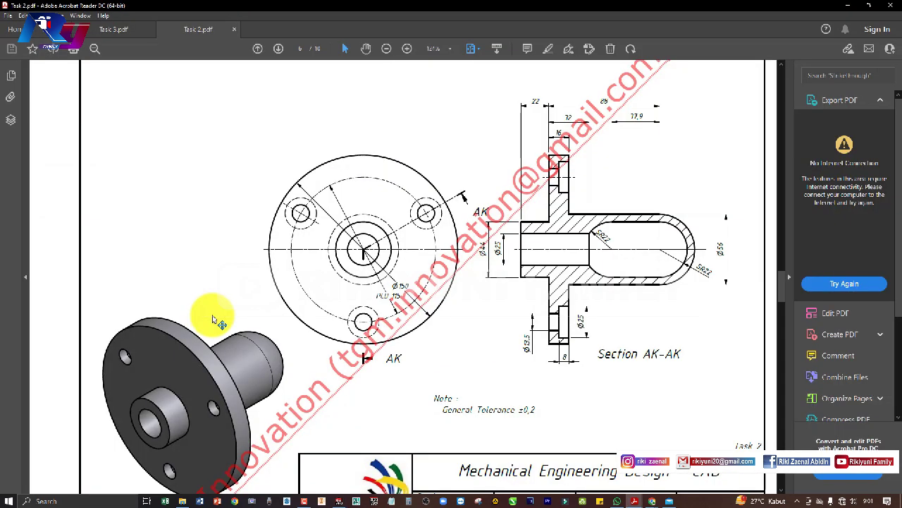
key("alt+Tab")
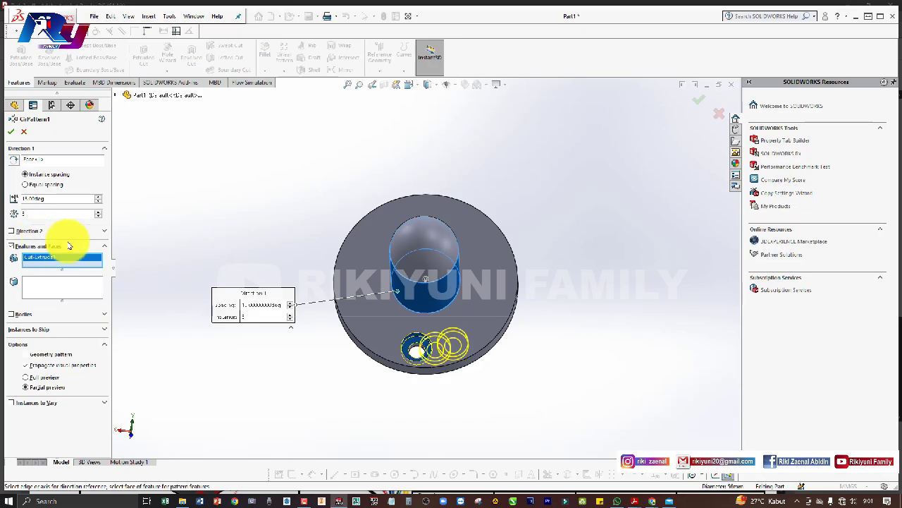
type("120")
key("Return")
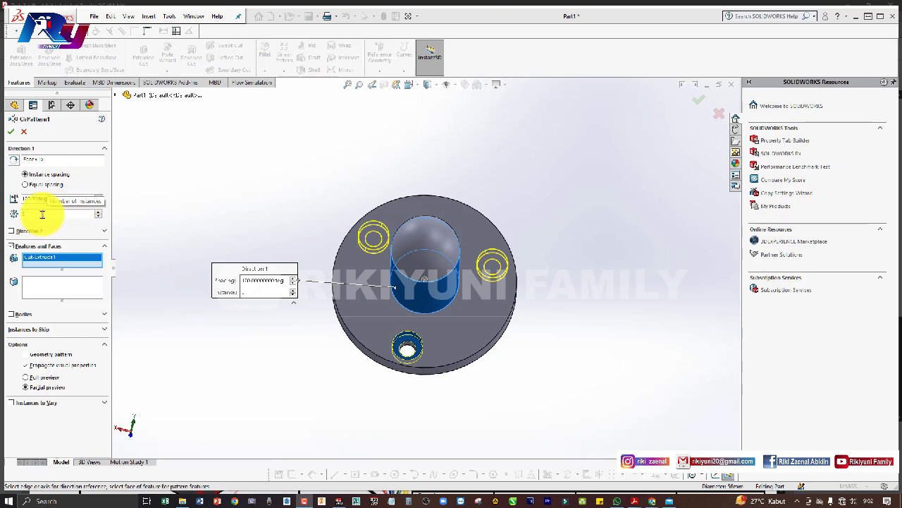
left_click(43, 213)
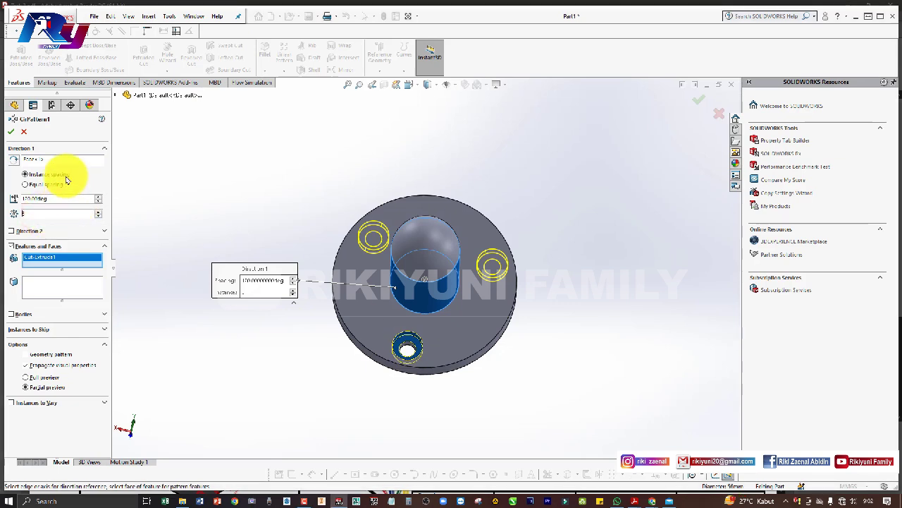
left_click(11, 129)
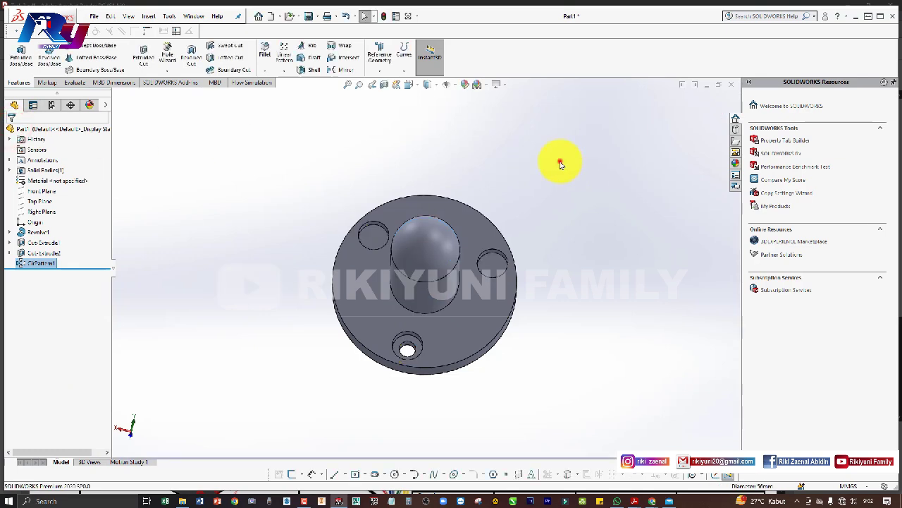
mouse_move(522, 240)
middle_mouse_down()
mouse_move(490, 276)
mouse_move(494, 268)
middle_mouse_up()
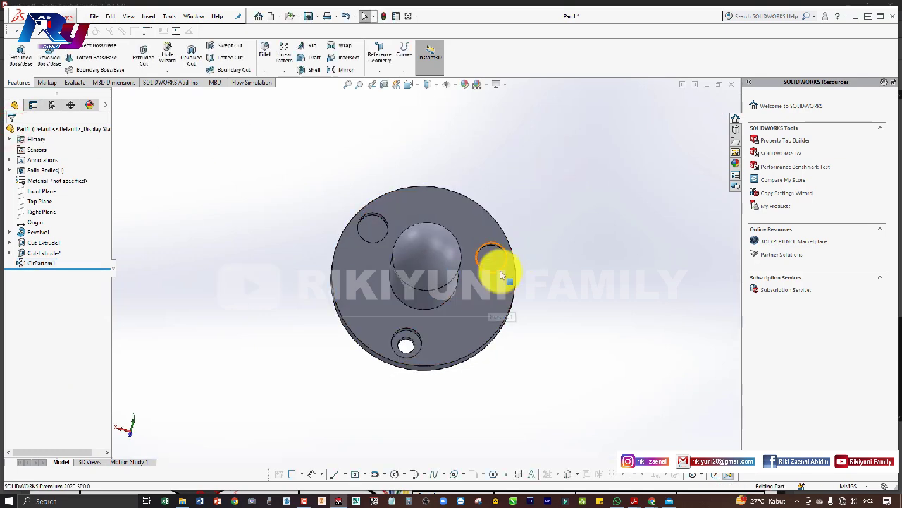
Step: Edit CirPattern1 to add Cut-Extrude2 so the through holes are patterned too
left_click(44, 264)
right_click(44, 264)
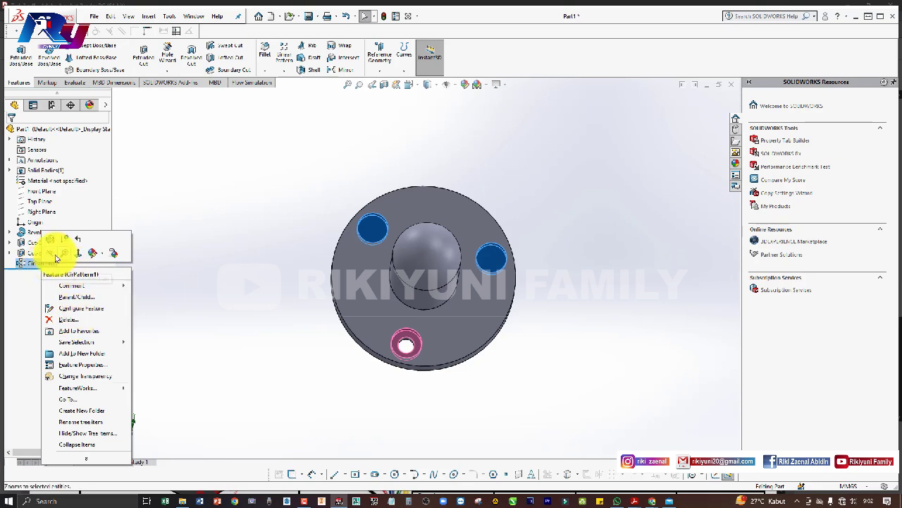
left_click(51, 244)
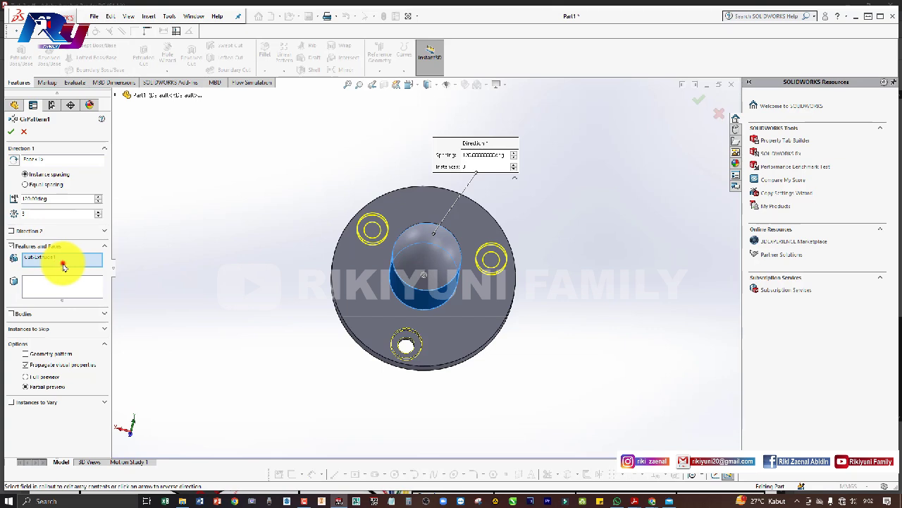
scroll(405, 343, "down", 2)
scroll(423, 318, "down", 3)
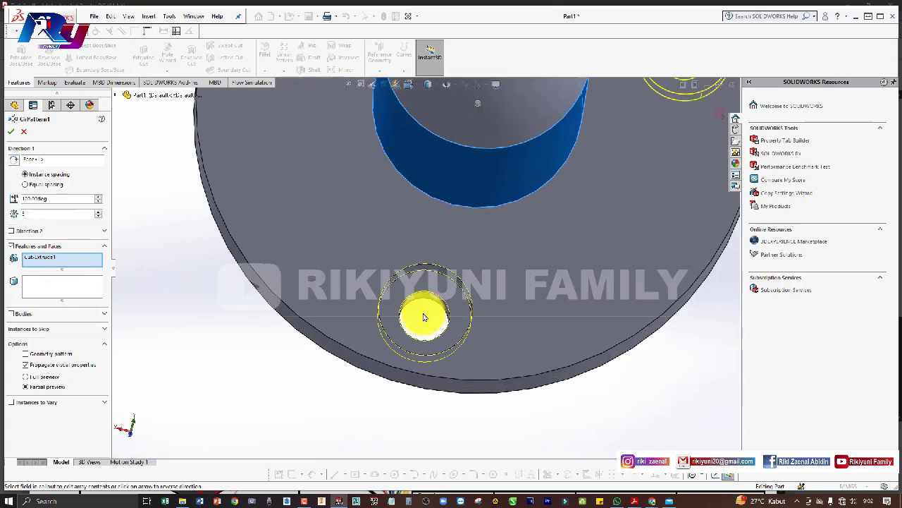
left_click(432, 302)
scroll(429, 298, "up", 2)
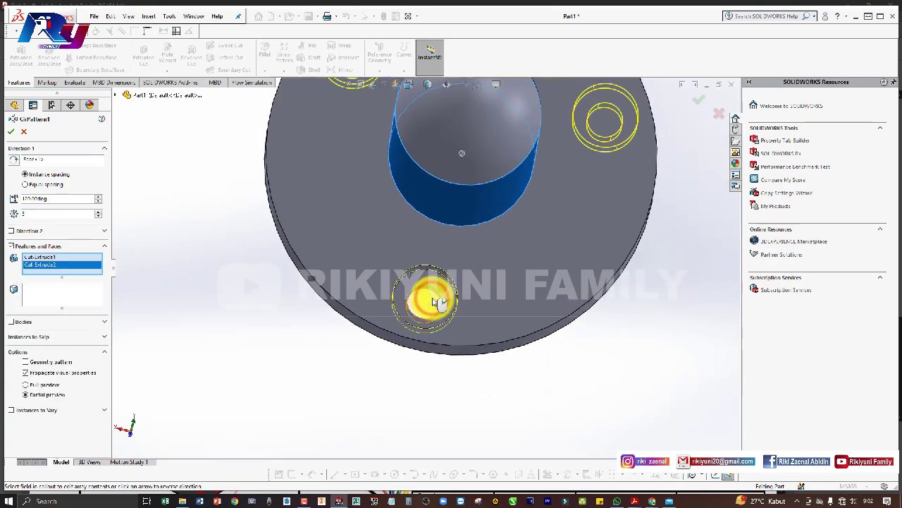
scroll(423, 299, "up", 2)
left_click(9, 133)
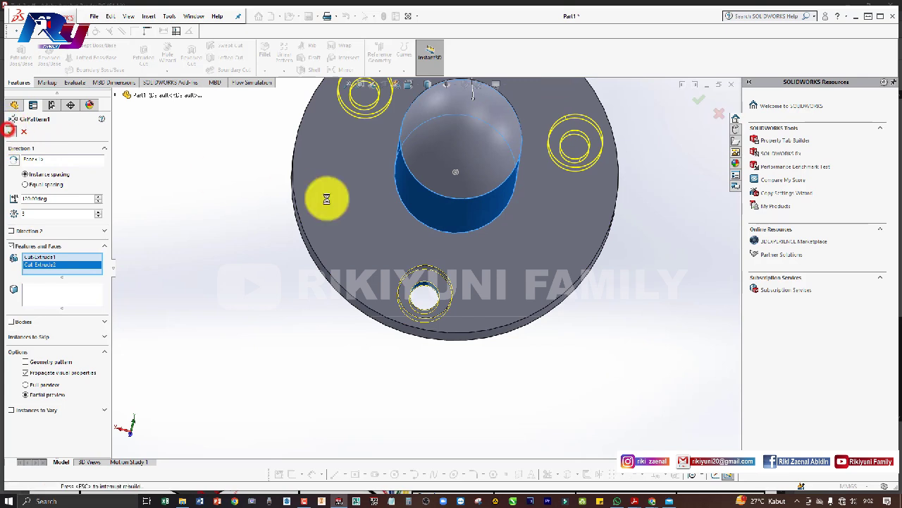
scroll(502, 254, "up", 3)
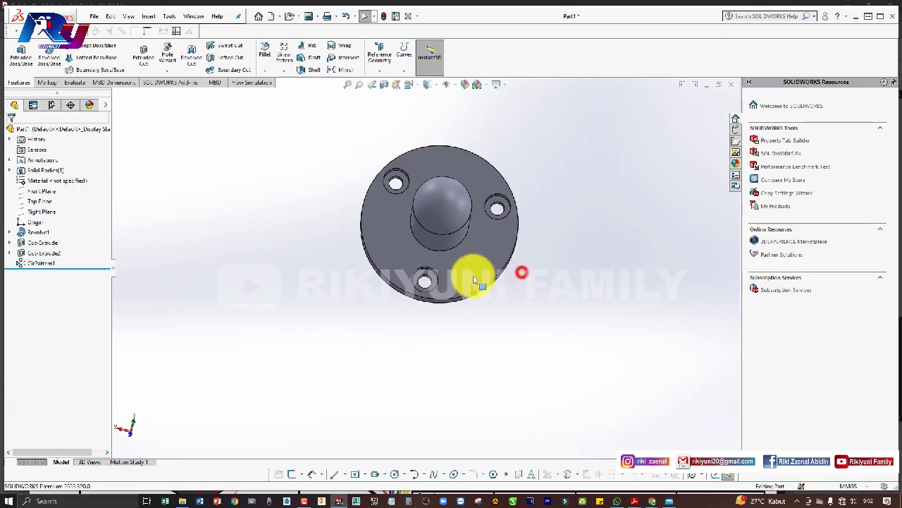
mouse_move(518, 272)
middle_mouse_down()
mouse_move(478, 210)
mouse_move(413, 242)
mouse_move(440, 215)
mouse_move(441, 244)
mouse_move(543, 283)
middle_mouse_up()
Step: Compare the finished flange with the Task 2.pdf reference drawing
key("alt+Tab")
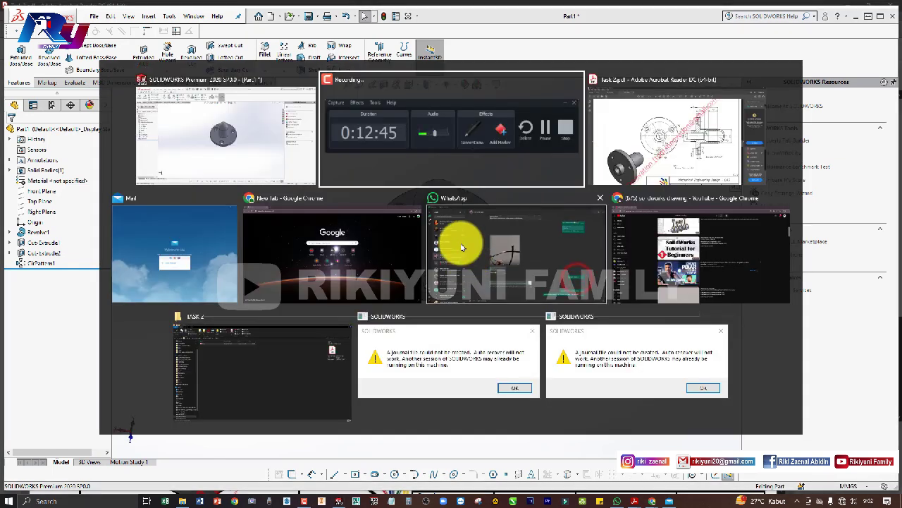
left_click(638, 162)
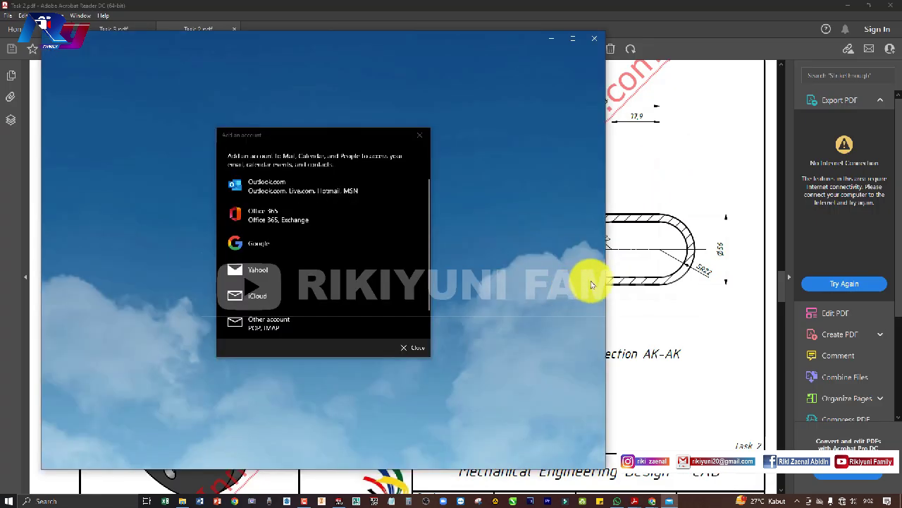
key("alt+Tab")
left_click(467, 184)
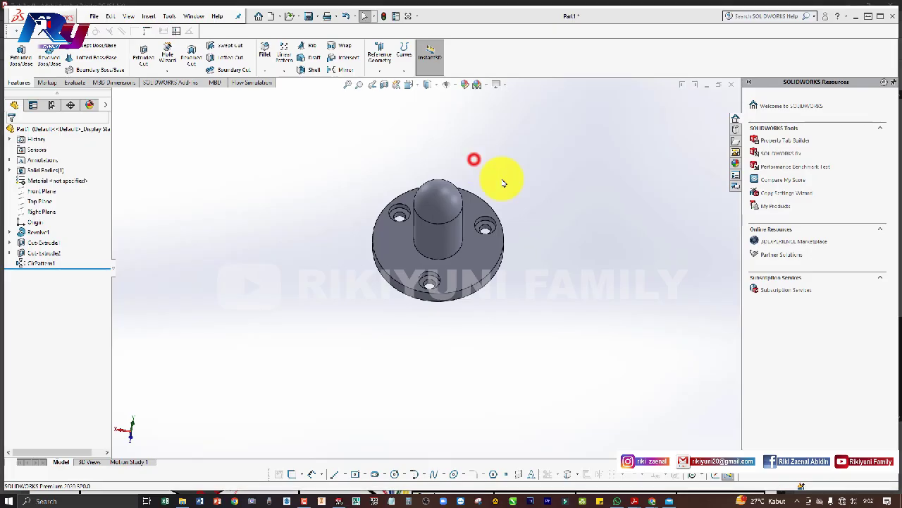
Step: Start a section view and swing the section plane around the guide
middle_click_drag(528, 249, 429, 133)
left_click(384, 86)
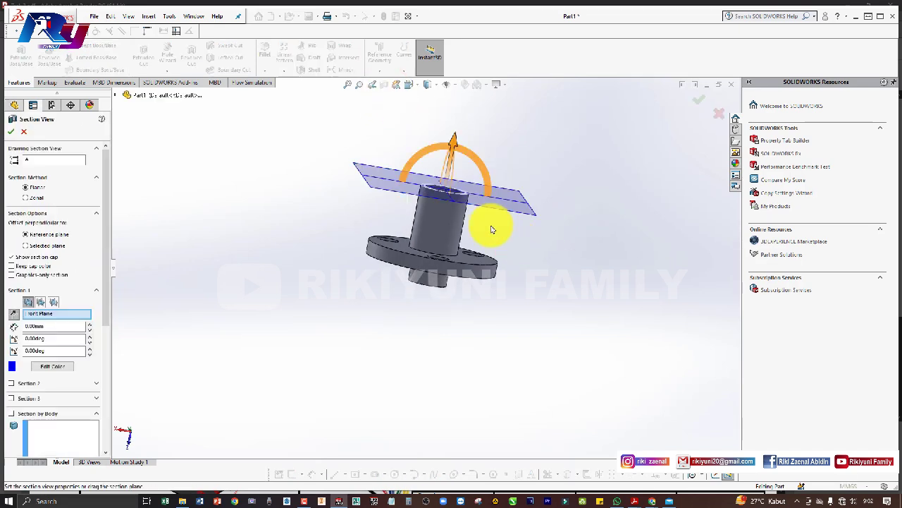
mouse_move(459, 158)
middle_mouse_down()
mouse_move(482, 175)
mouse_move(465, 158)
middle_mouse_up()
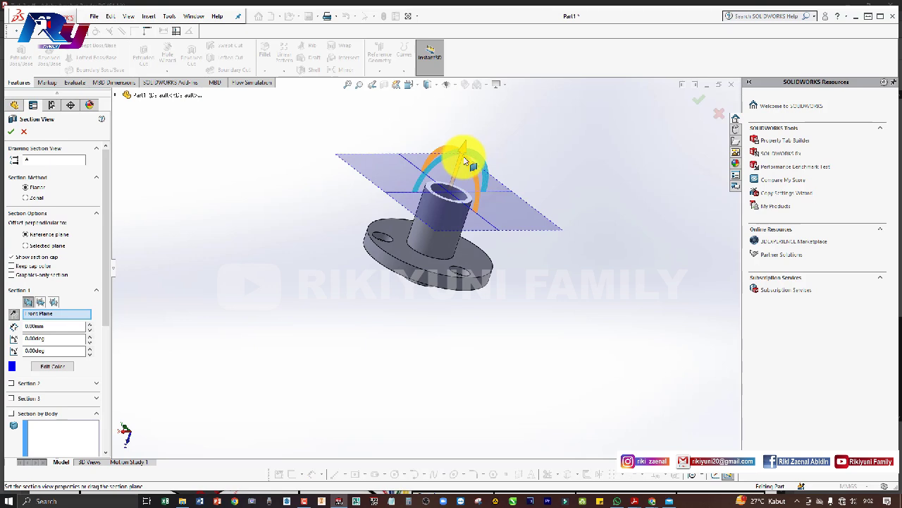
mouse_move(478, 196)
left_mouse_down()
mouse_move(514, 191)
mouse_move(520, 221)
mouse_move(502, 255)
mouse_move(477, 256)
mouse_move(446, 229)
left_mouse_up()
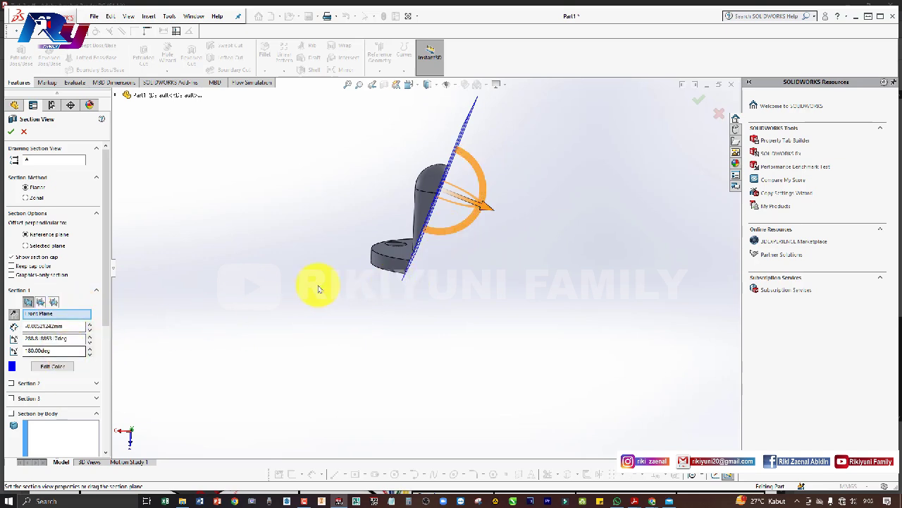
left_click_drag(433, 237, 441, 237)
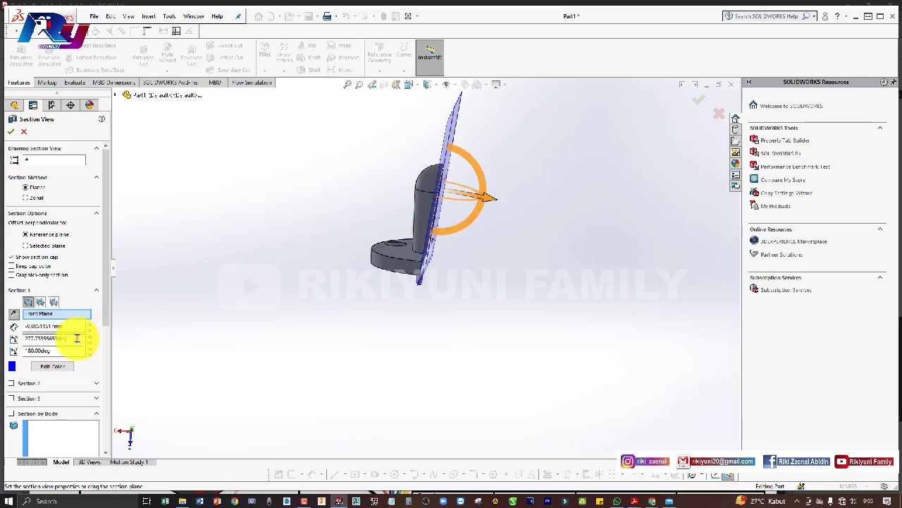
Step: Set the section plane rotation to 90° through the axis, confirm, and inspect the exposed bore
left_click_drag(77, 338, 3, 342)
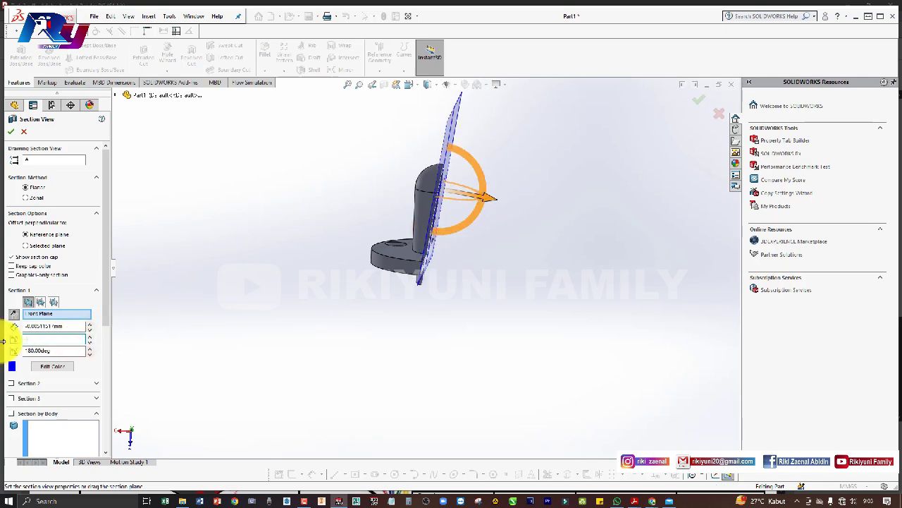
type("90")
key("Return")
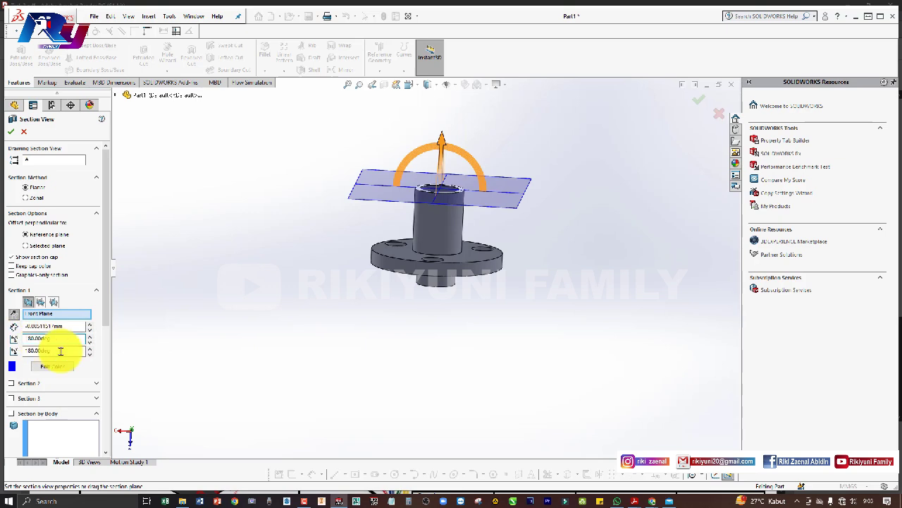
double_click(63, 338)
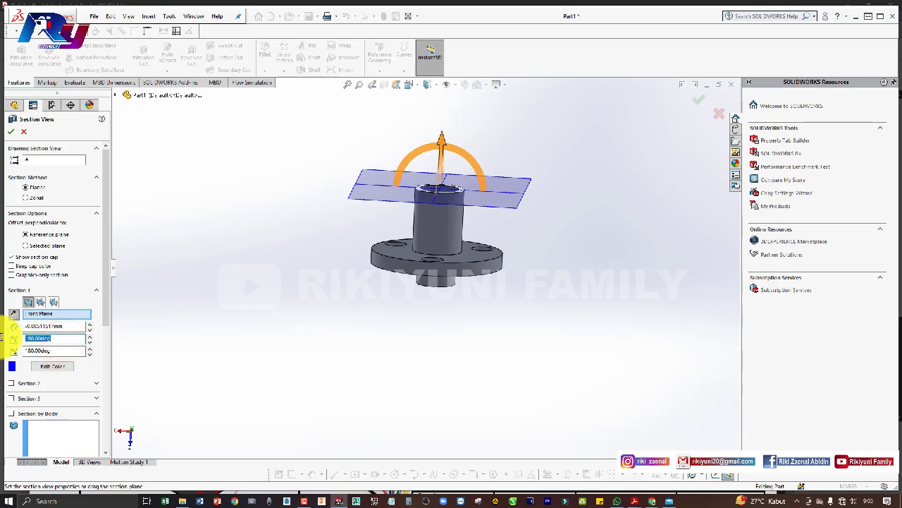
type("90")
key("Return")
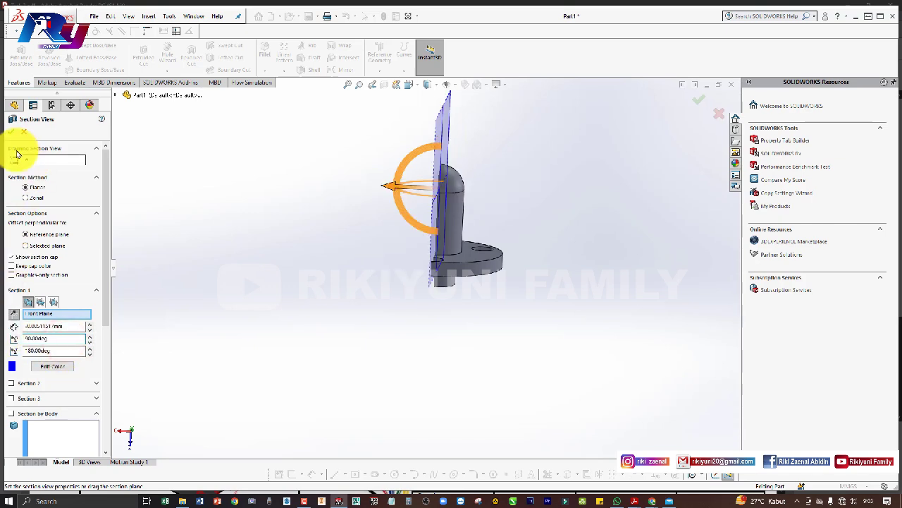
left_click(9, 133)
mouse_move(276, 254)
middle_mouse_down()
mouse_move(533, 310)
mouse_move(514, 296)
mouse_move(382, 268)
mouse_move(475, 346)
mouse_move(514, 360)
middle_mouse_up()
mouse_move(468, 288)
middle_mouse_down()
mouse_move(484, 276)
mouse_move(409, 275)
mouse_move(411, 308)
mouse_move(447, 282)
mouse_move(472, 300)
middle_mouse_up()
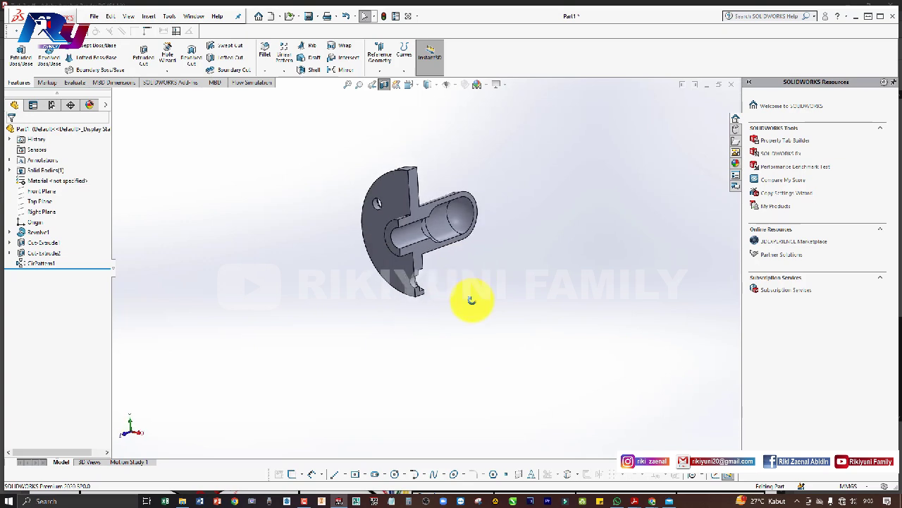